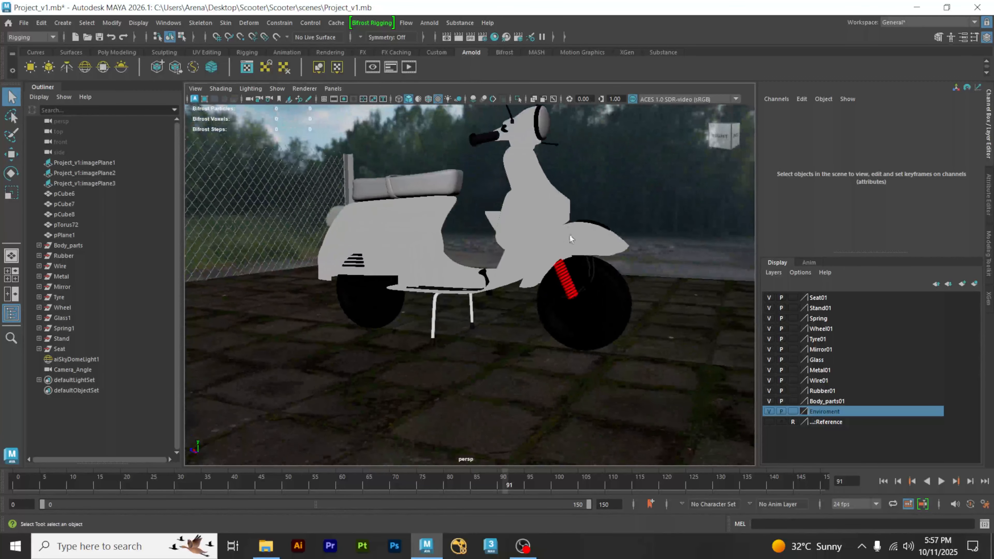
Step: Select the ground plane pPlane1 under the scooter
left_click(454, 367)
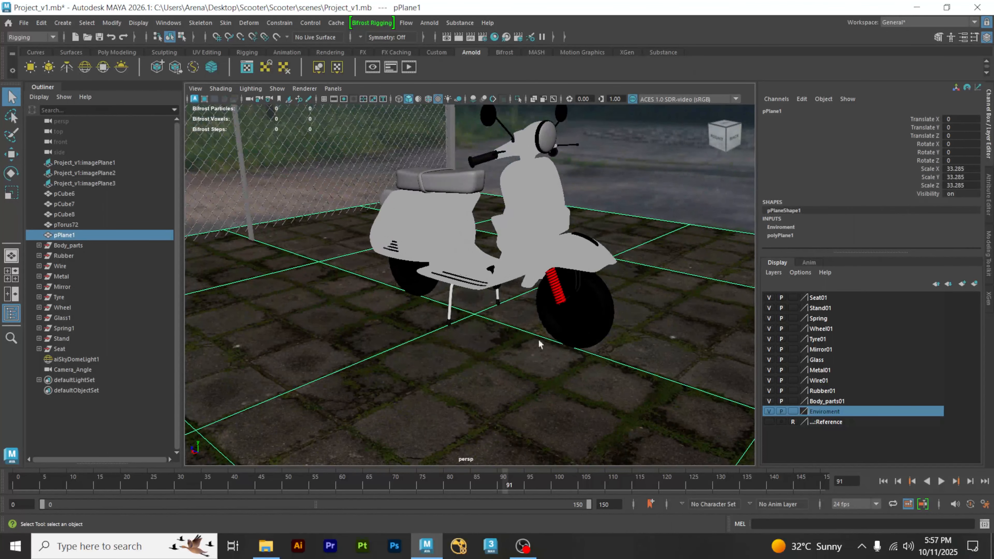
scroll(581, 285, "down", 5)
scroll(481, 282, "up", 5)
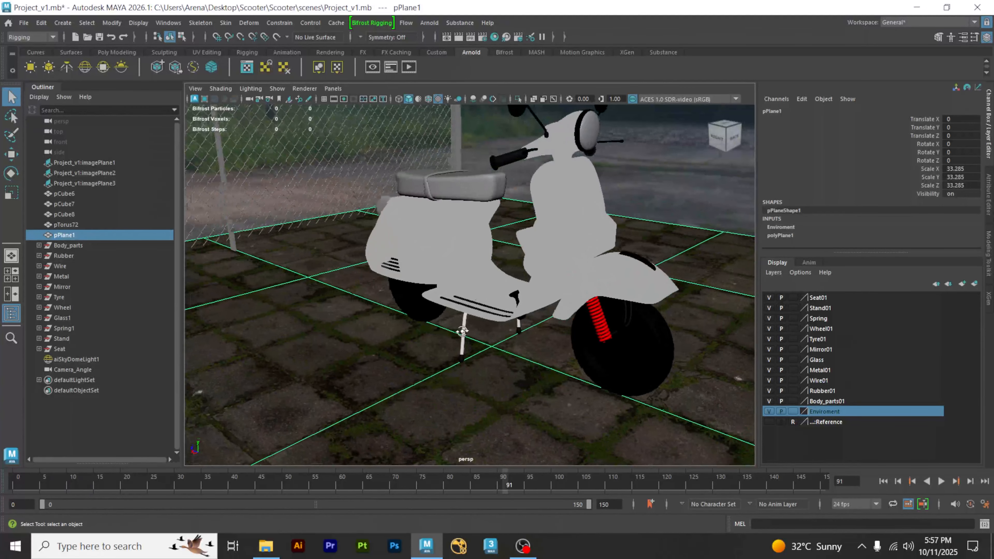
left_click_drag(461, 336, 481, 326, "alt")
middle_click_drag(542, 293, 560, 351, "alt")
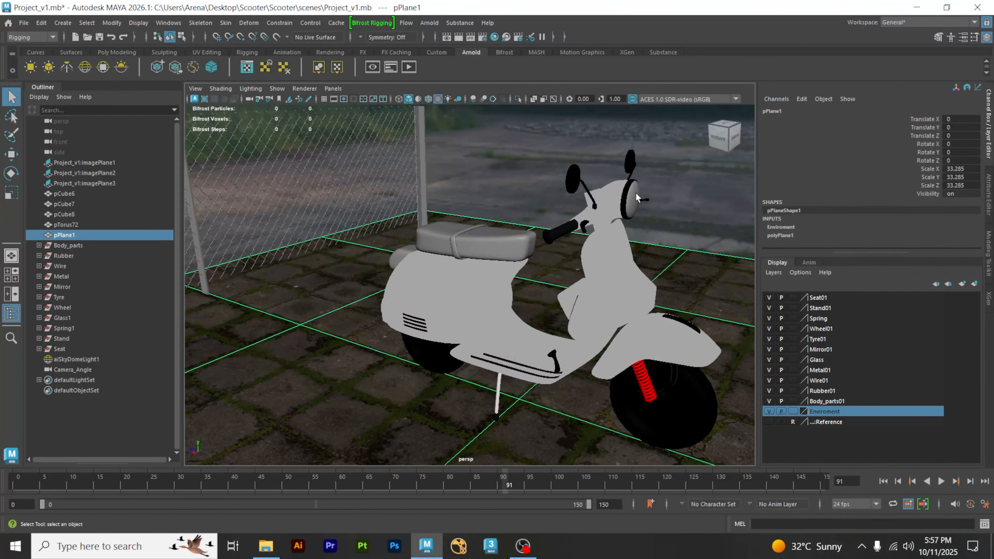
left_click_drag(635, 254, 524, 202, "alt")
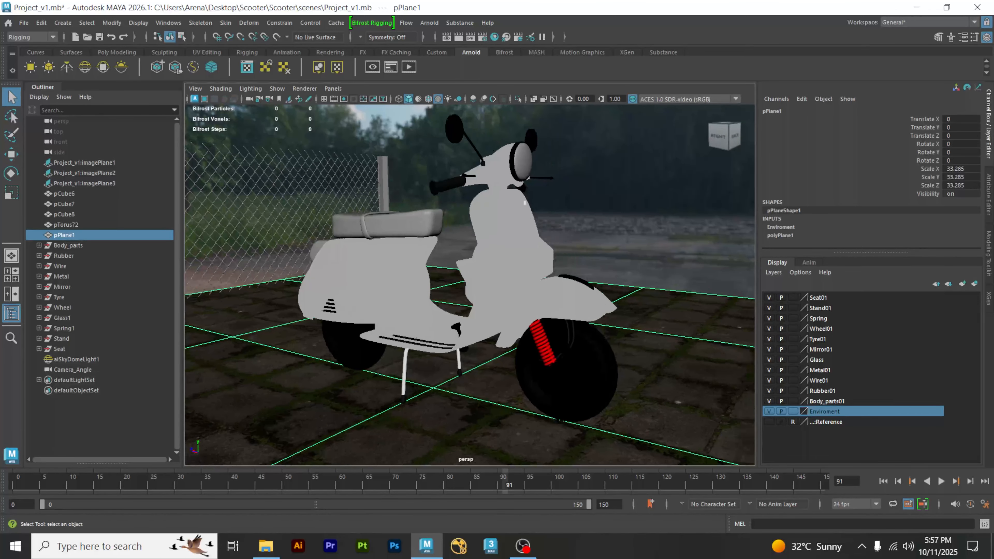
Step: Open the Hypershade and minimize its window
left_click(494, 37)
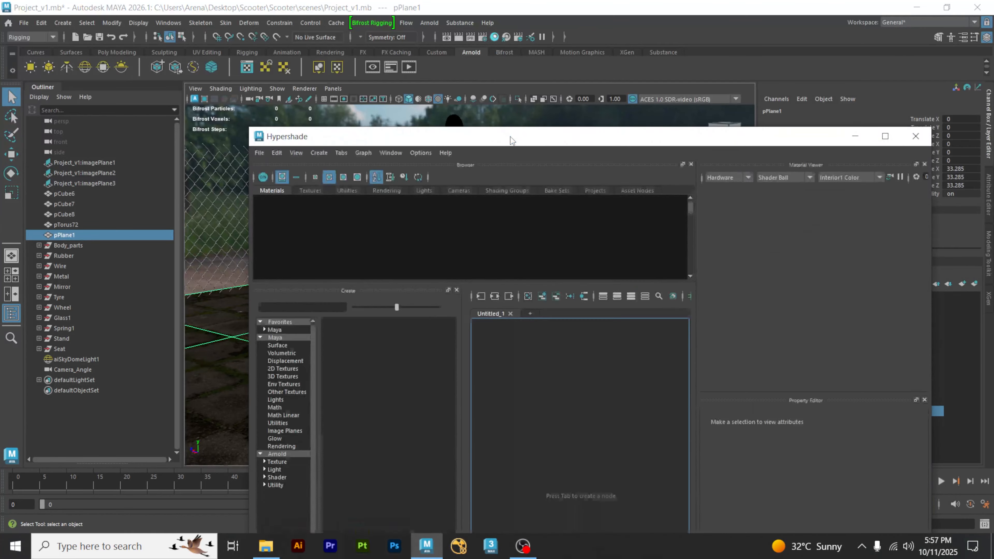
mouse_move(511, 139)
left_mouse_down()
mouse_move(454, 140)
mouse_move(591, 140)
mouse_move(755, 72)
mouse_move(513, 148)
left_mouse_up()
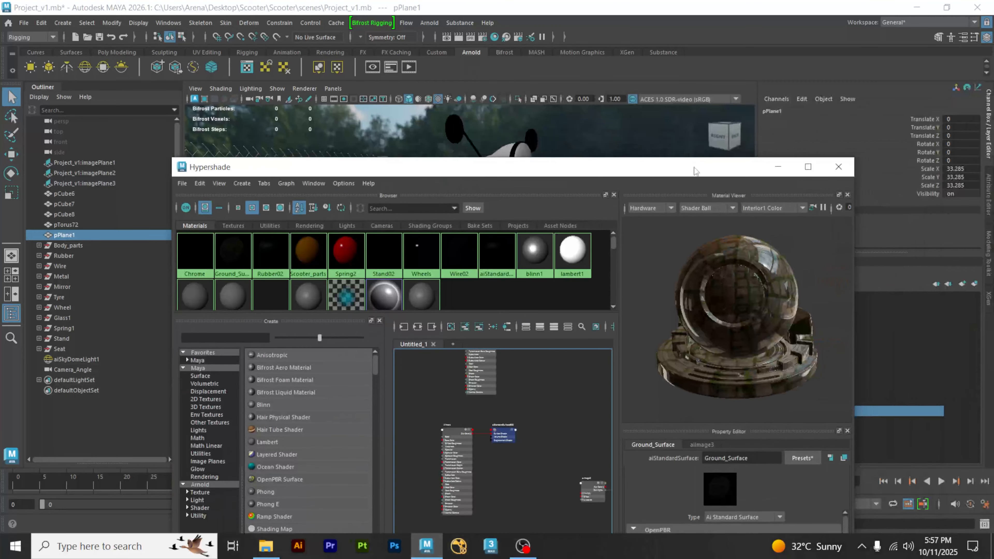
left_click(856, 145)
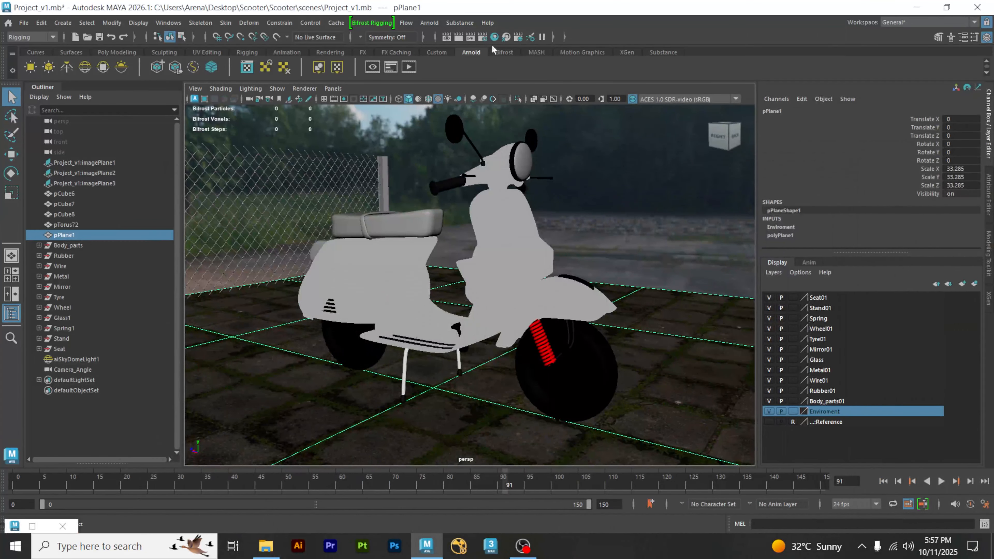
Step: Start an Arnold render of the scene through the Camera_Angle camera and inspect the image
left_click(429, 23)
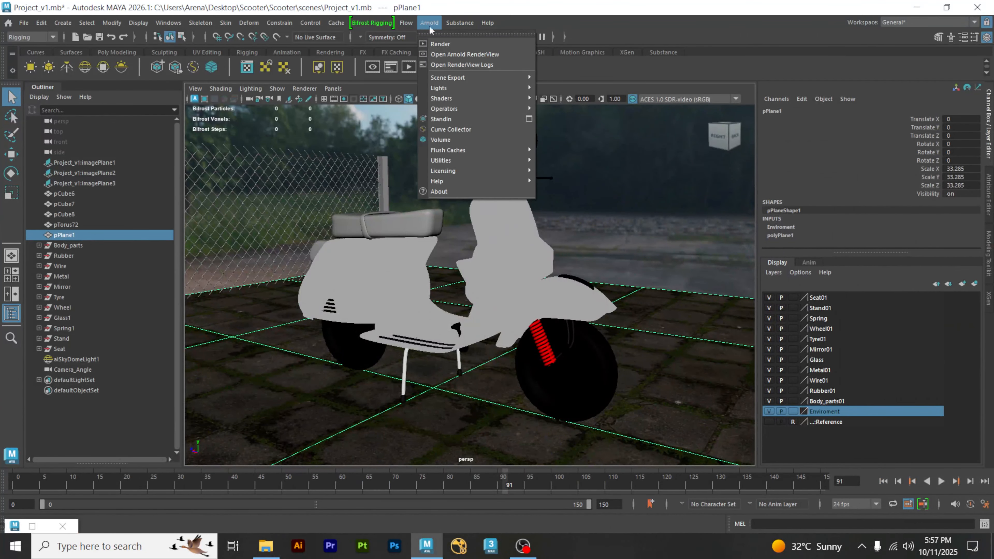
left_click(447, 44)
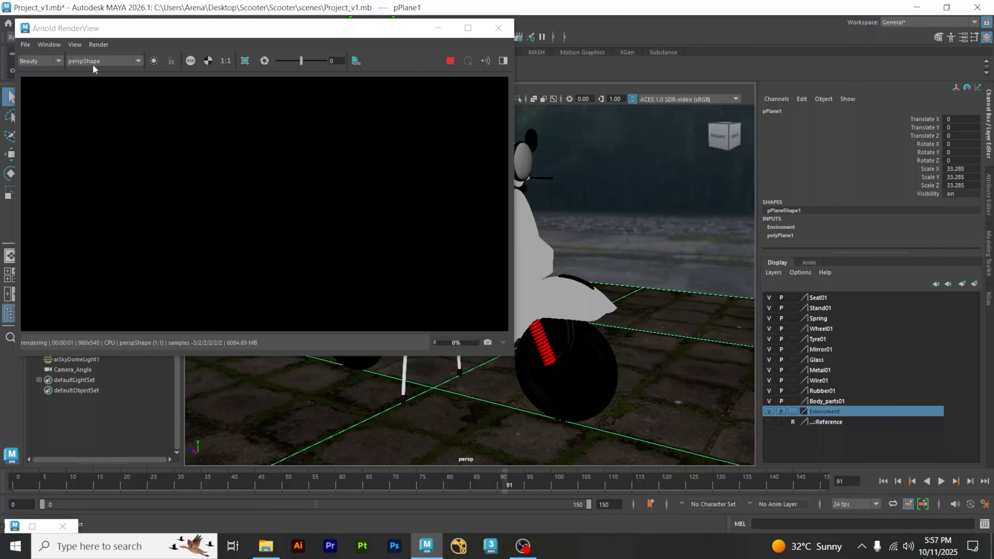
left_click(94, 62)
left_click(96, 77)
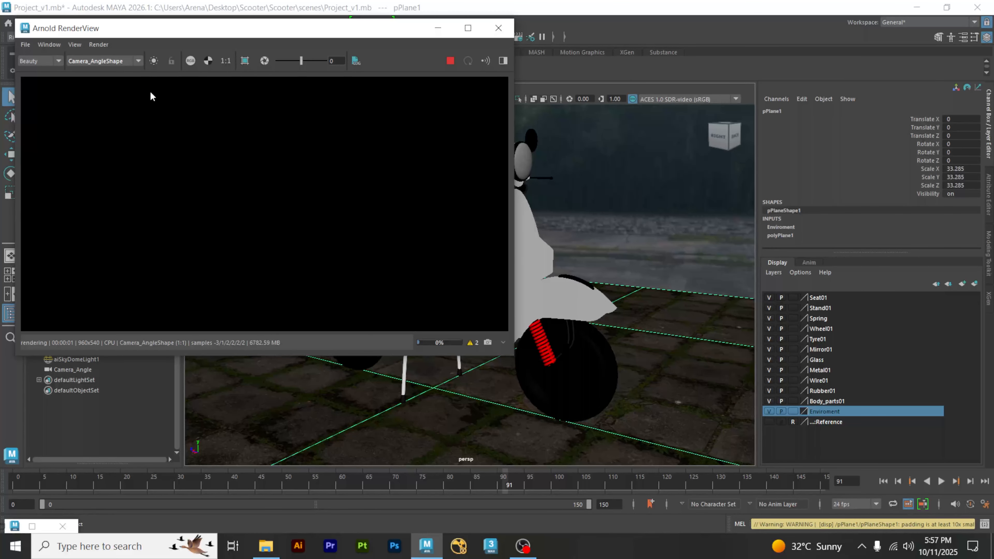
scroll(284, 215, "down", 2)
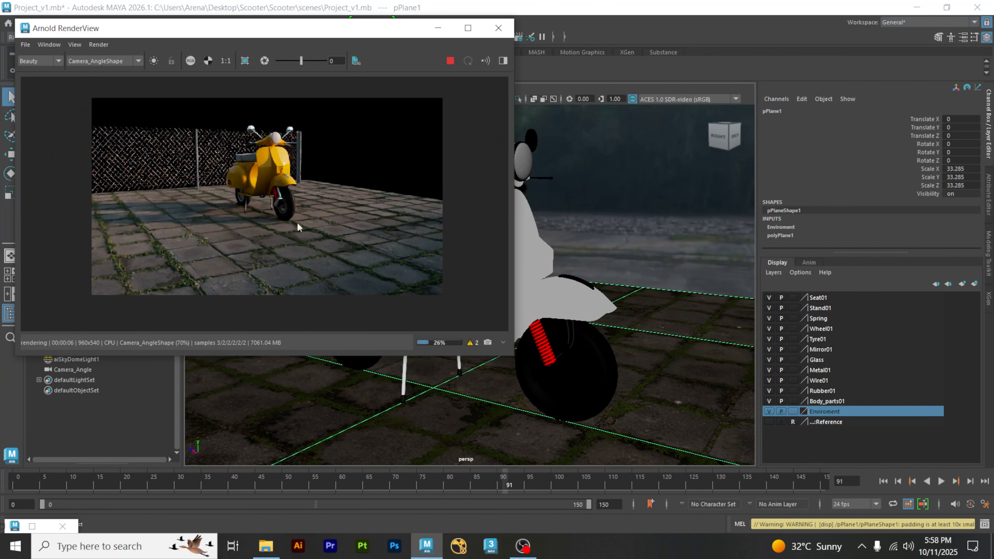
scroll(291, 226, "up", 2)
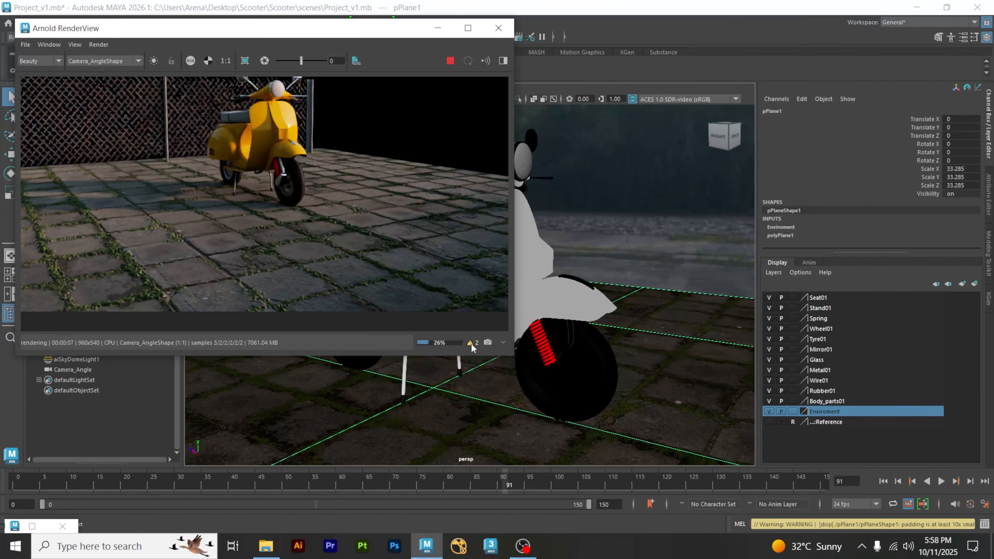
Step: Read the full warning lines in the Arnold render log, close the log and check the render
left_click(470, 343)
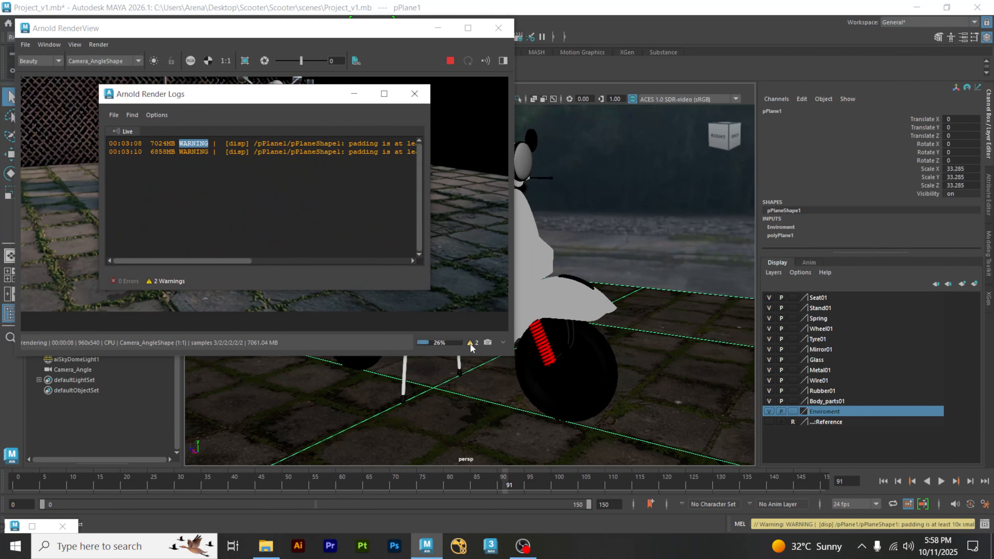
left_click(303, 152)
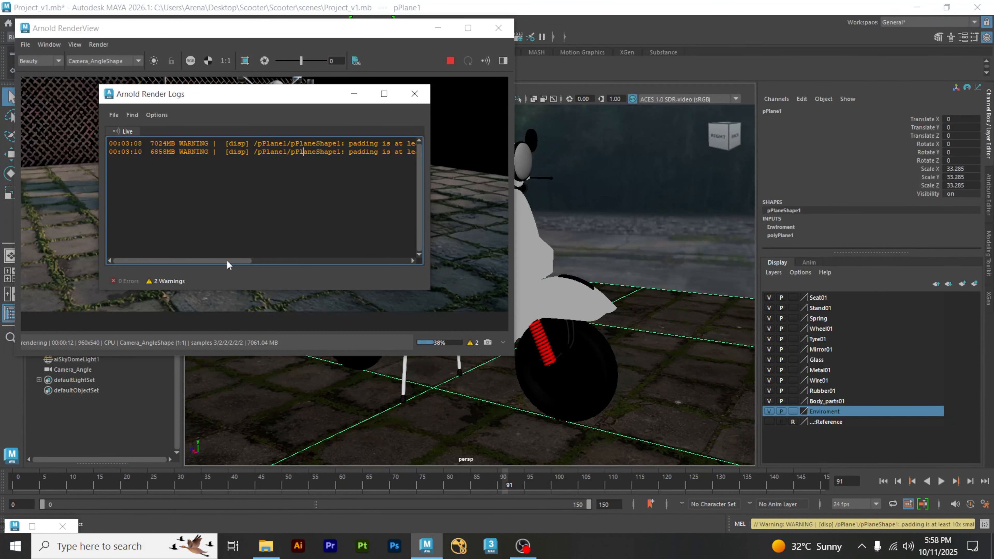
left_click_drag(233, 261, 374, 269)
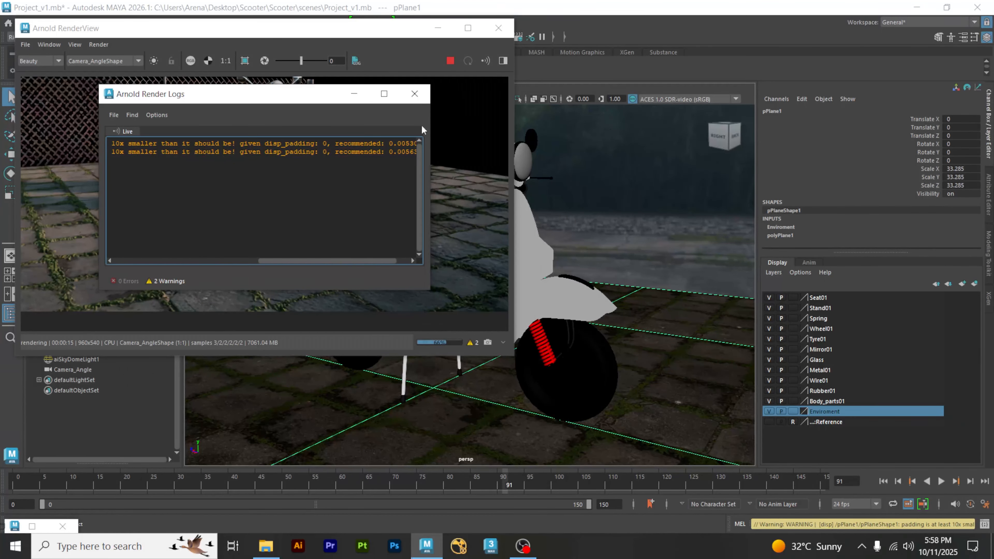
left_click(414, 94)
scroll(303, 152, "down", 2)
middle_click_drag(304, 153, 297, 169)
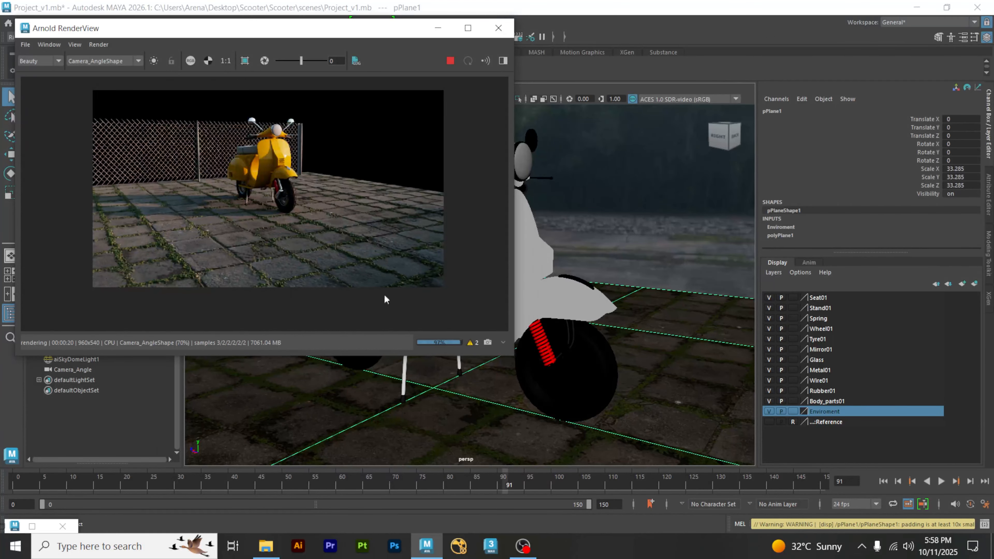
Step: Set the ground plane's Arnold subdivision iterations to 11 in its shape attributes
left_click(669, 324)
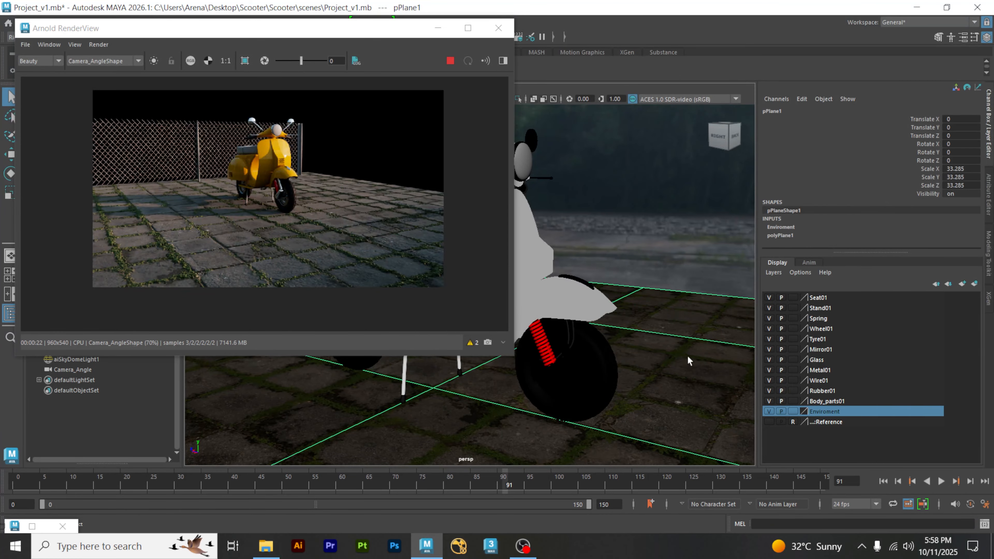
key("ctrl+a")
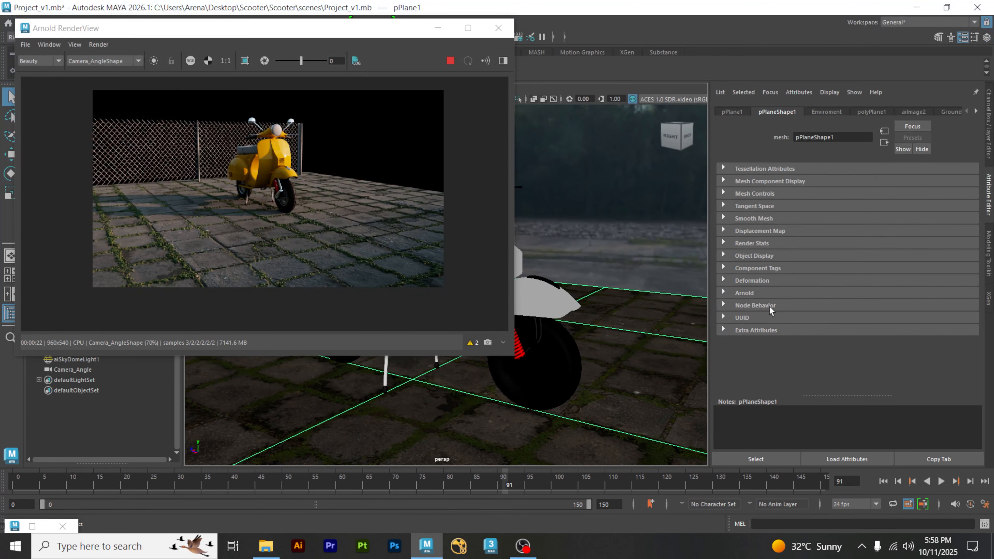
left_click(723, 292)
scroll(753, 334, "down", 5)
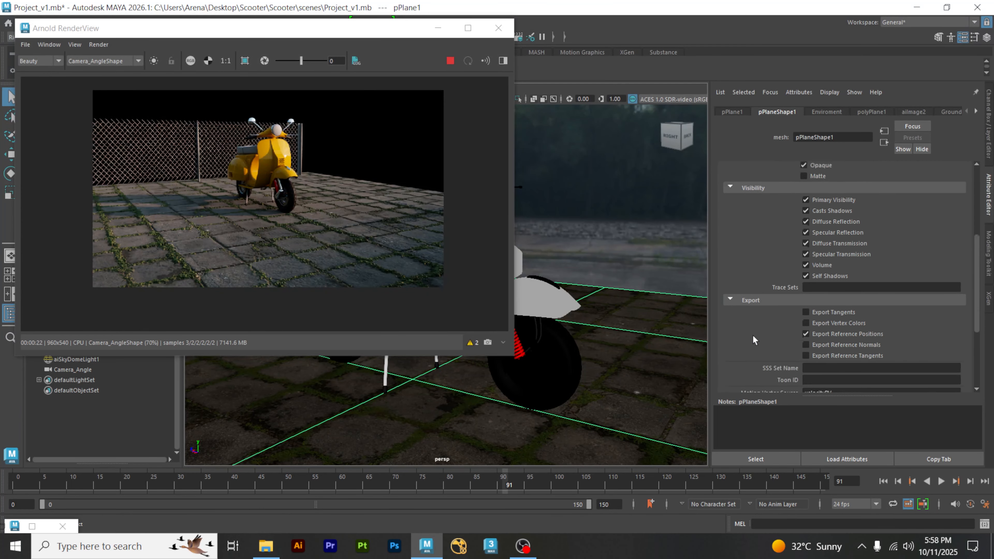
scroll(752, 334, "down", 4)
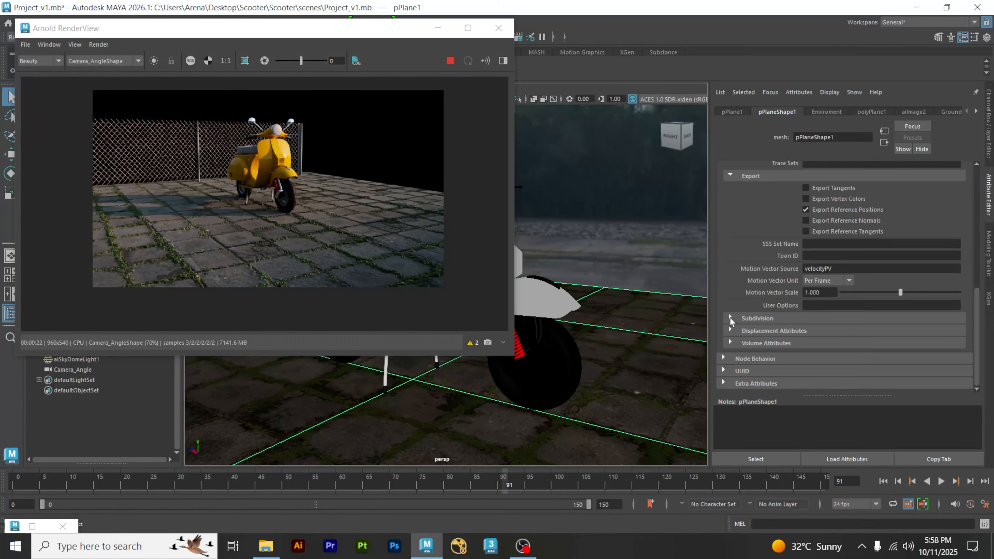
left_click(729, 319)
scroll(728, 317, "down", 2)
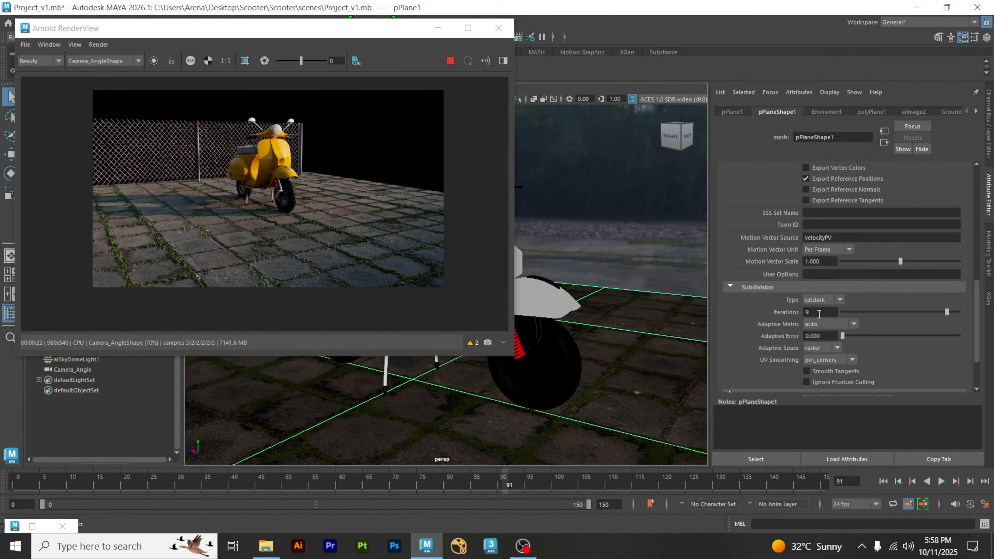
left_click(819, 314)
type("11")
left_click(829, 338)
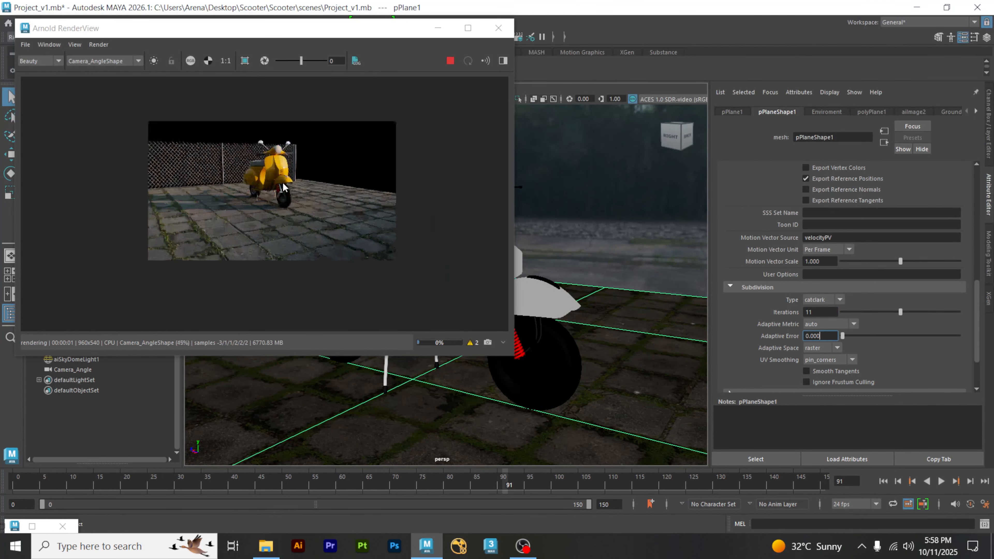
Step: Set the ground plane's subdivision iterations to 9 and close the Arnold RenderView
left_click_drag(284, 184, 289, 199)
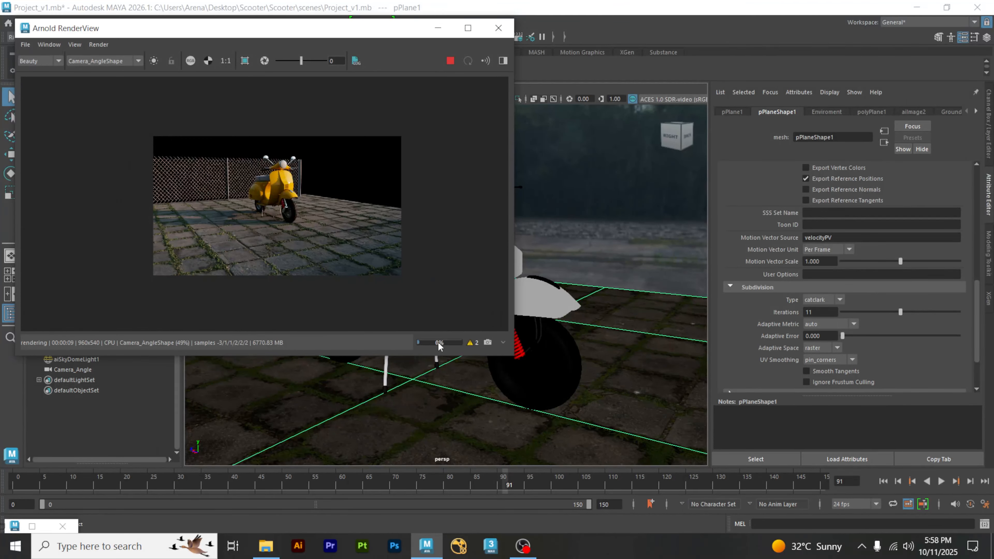
double_click(823, 312)
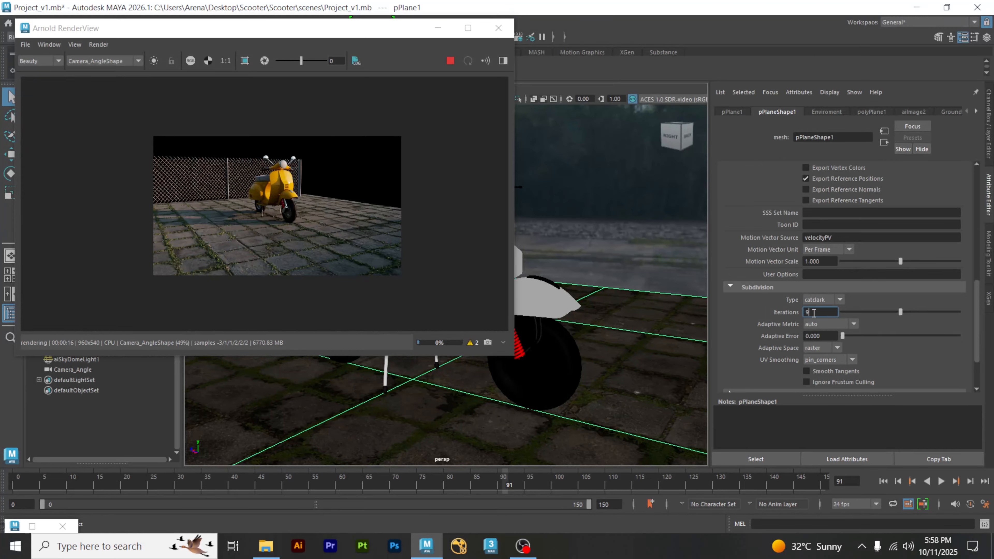
key("Tab")
scroll(428, 210, "up", 3)
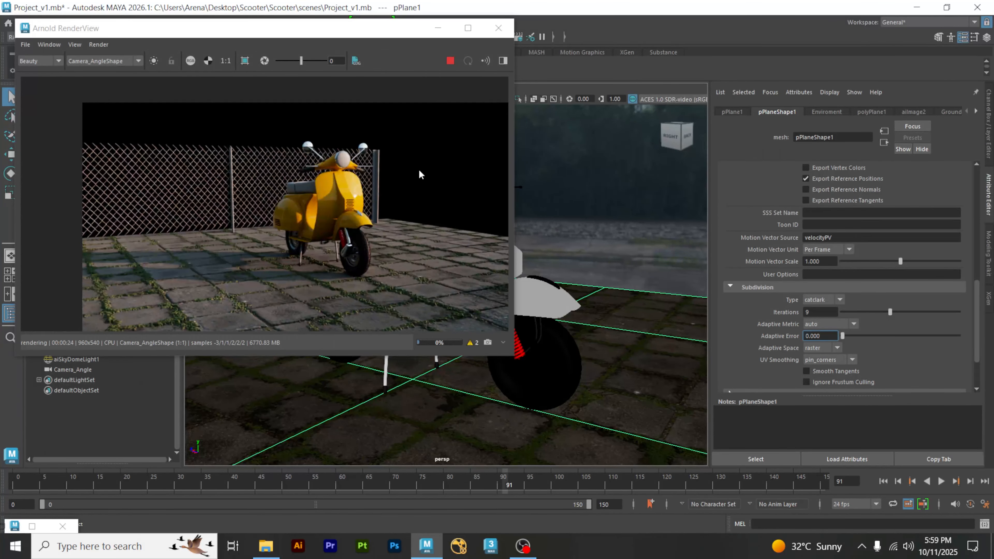
left_click(498, 27)
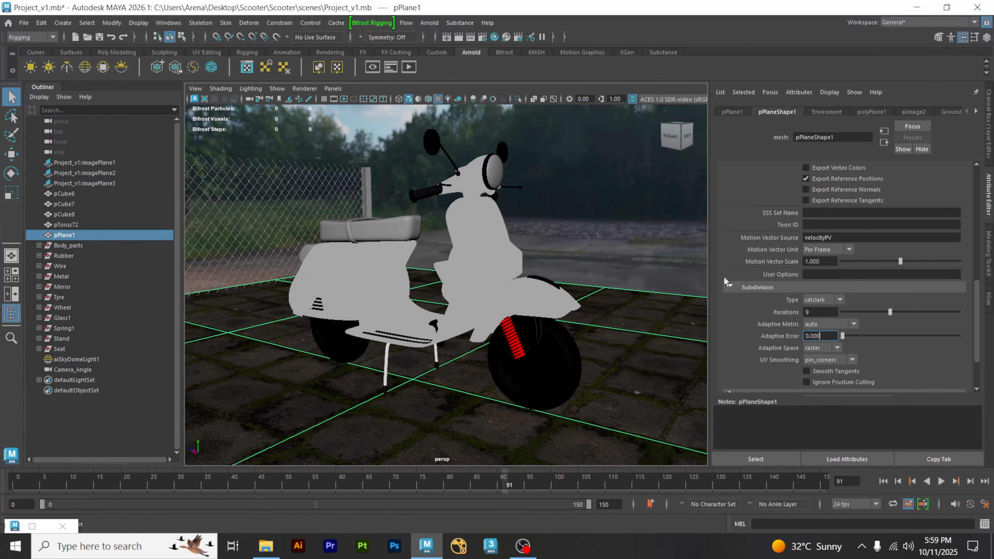
Step: With the ground plane reselected, render the perspective view in Arnold from a more distant front angle, and close the RenderView
left_click(623, 191)
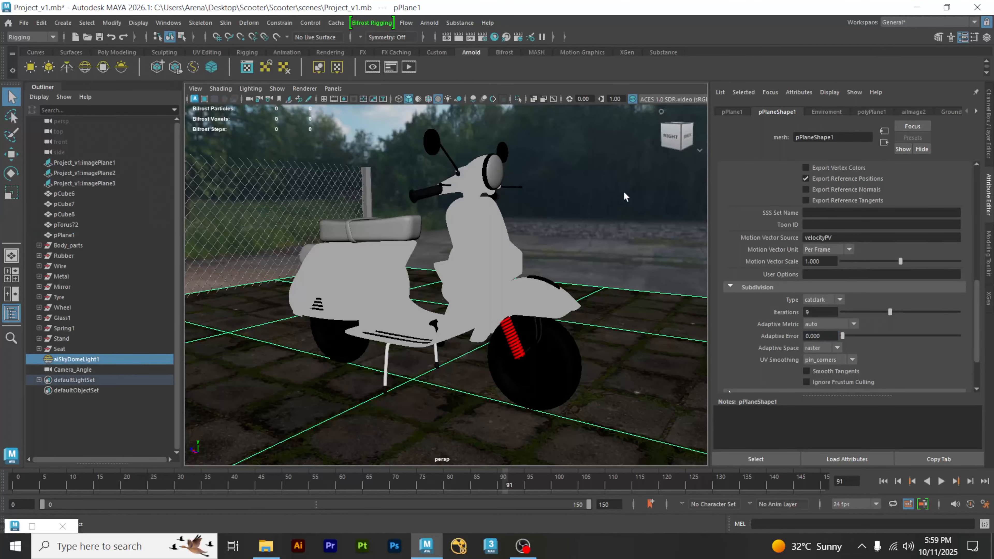
left_click(634, 311)
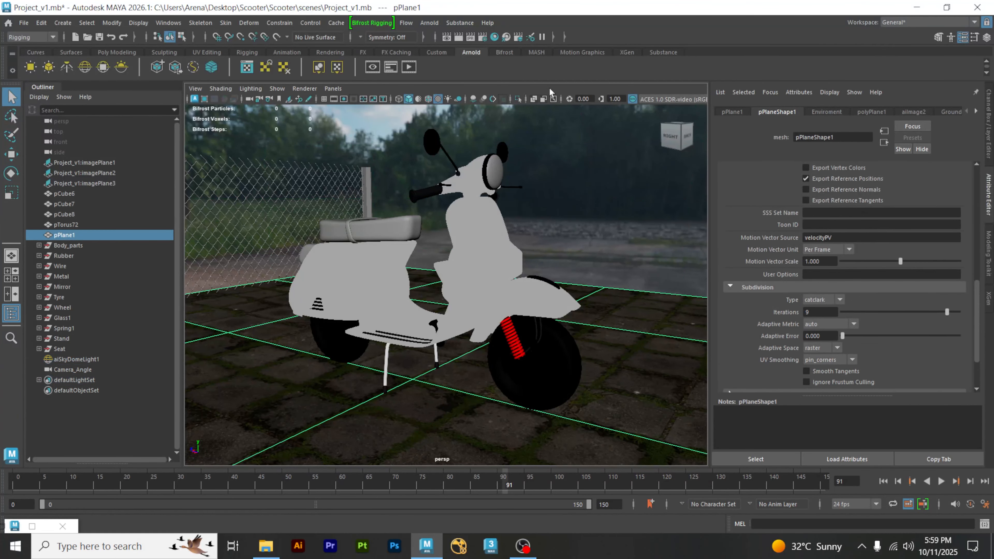
left_click(429, 22)
left_click(445, 52)
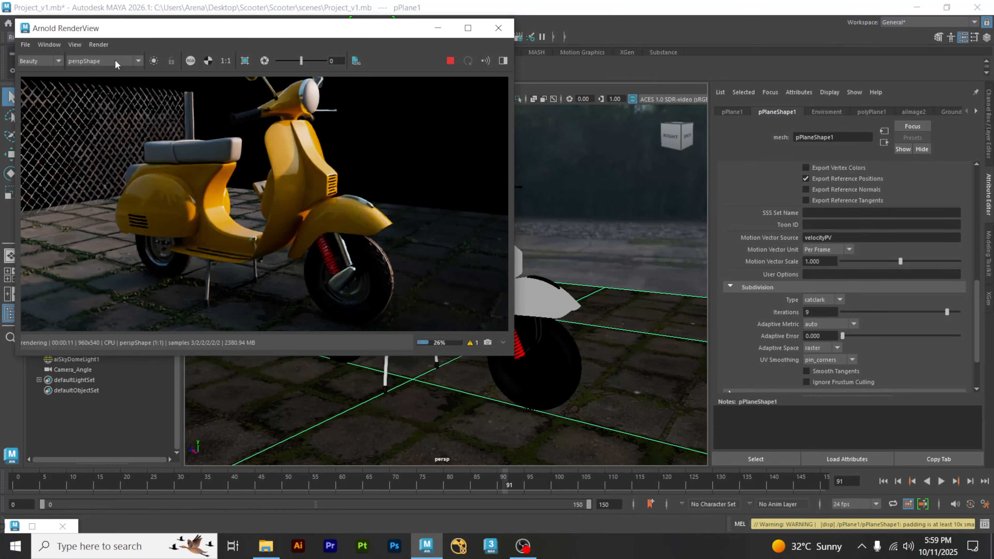
scroll(307, 163, "down", 2)
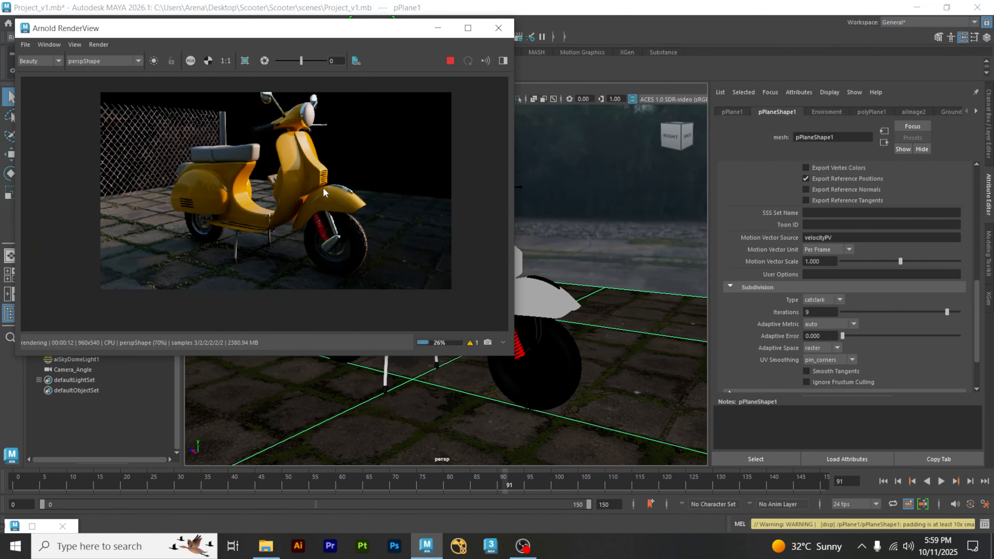
left_click_drag(631, 254, 614, 255, "alt")
right_click_drag(622, 251, 567, 251, "alt")
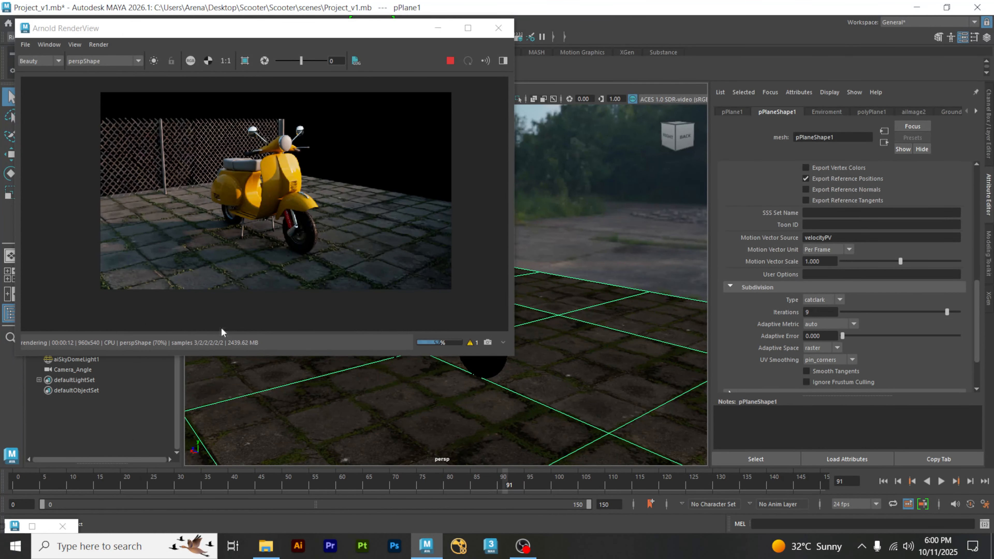
left_click(498, 29)
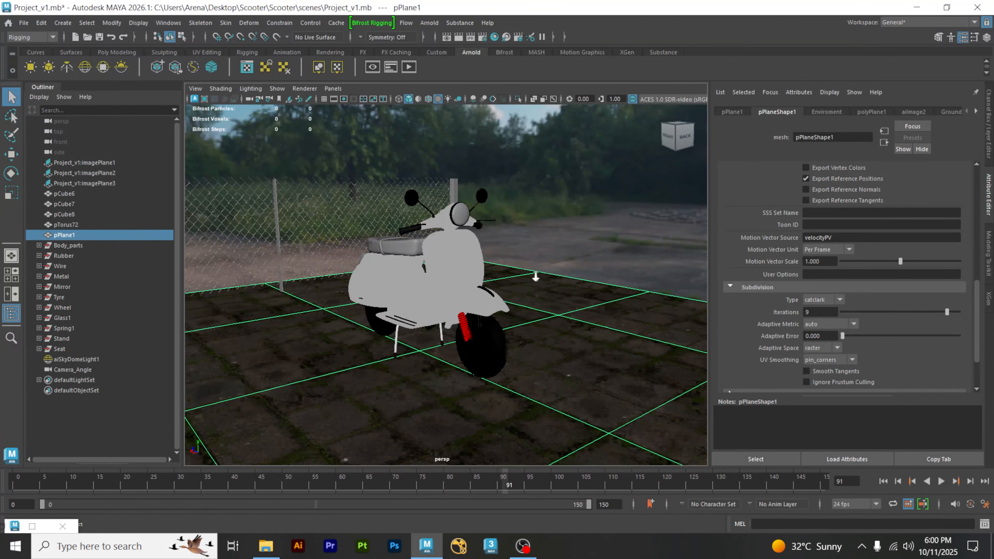
Step: Restore the Hypershade window and delete the Stand02 material together with its shading group from the node graph
right_click_drag(460, 331, 512, 328, "alt")
left_click_drag(512, 328, 552, 312, "alt")
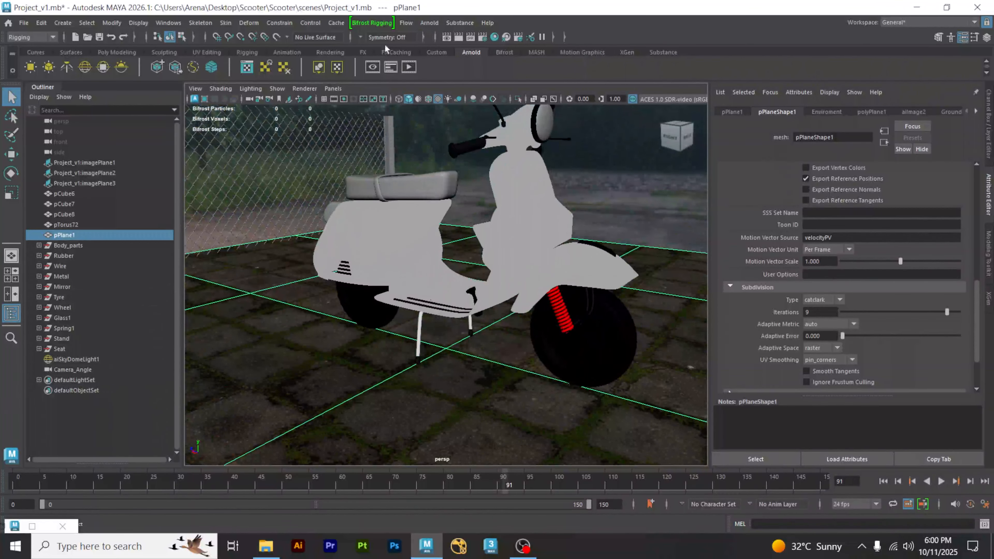
left_click(42, 528)
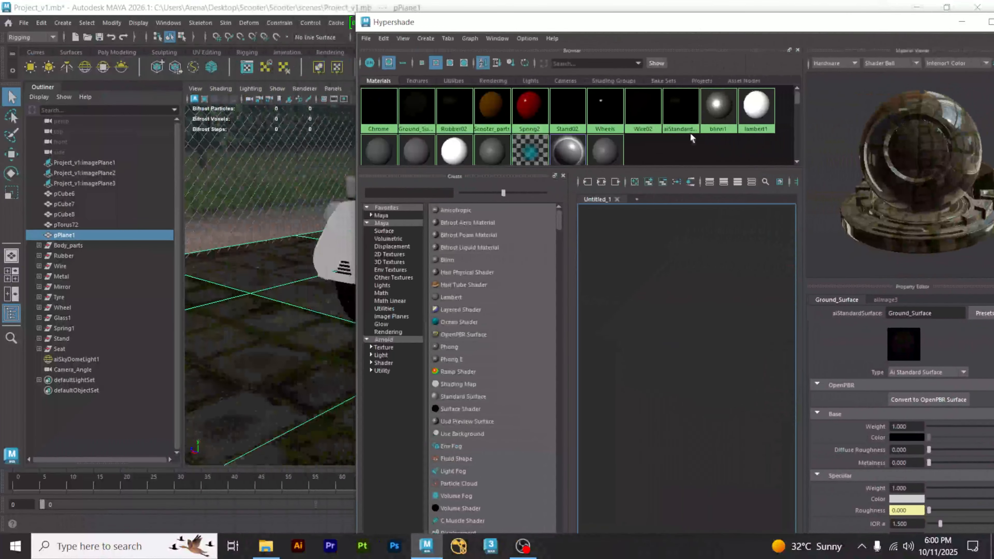
scroll(699, 338, "down", 8)
middle_click_drag(698, 338, 609, 297, "alt")
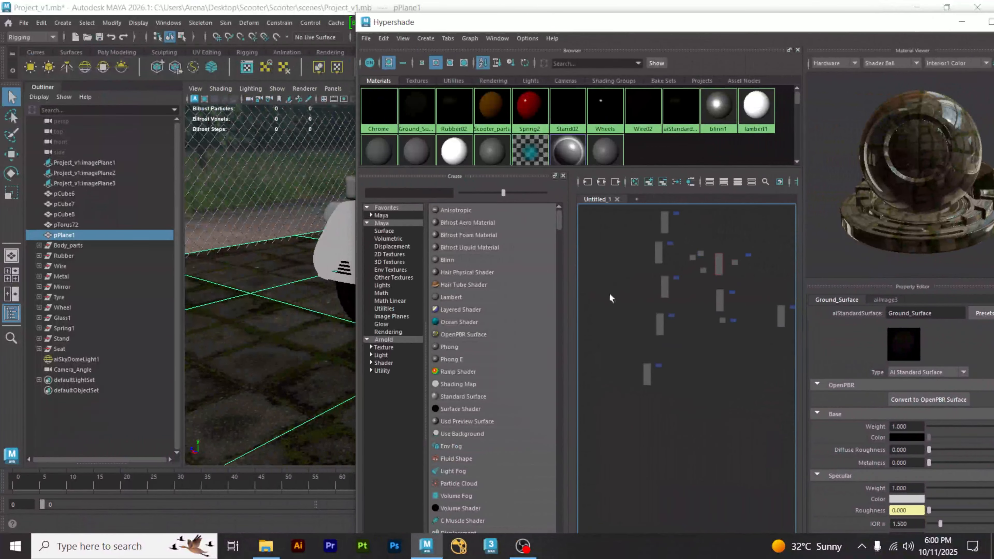
scroll(651, 358, "up", 10)
scroll(623, 449, "up", 5)
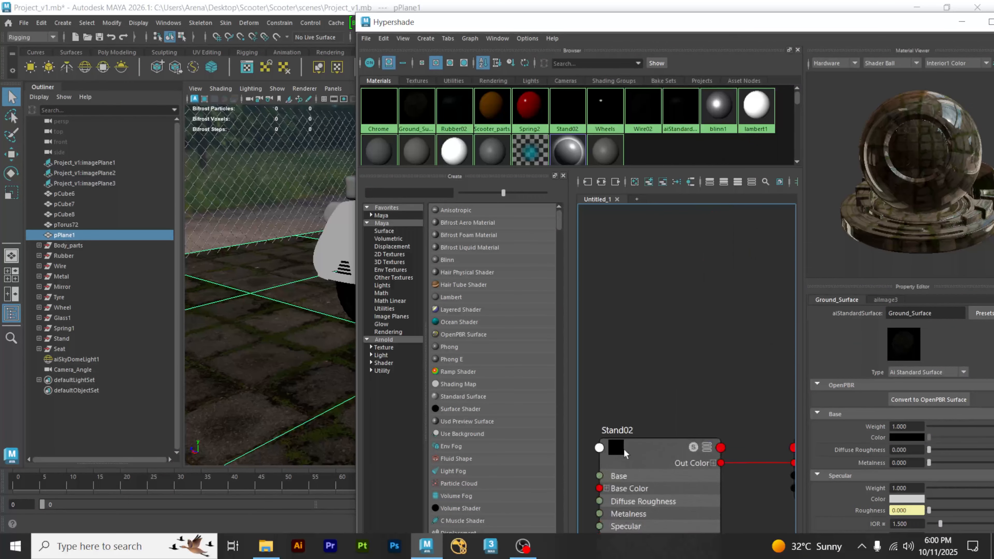
scroll(649, 406, "down", 8)
left_click_drag(622, 378, 747, 501)
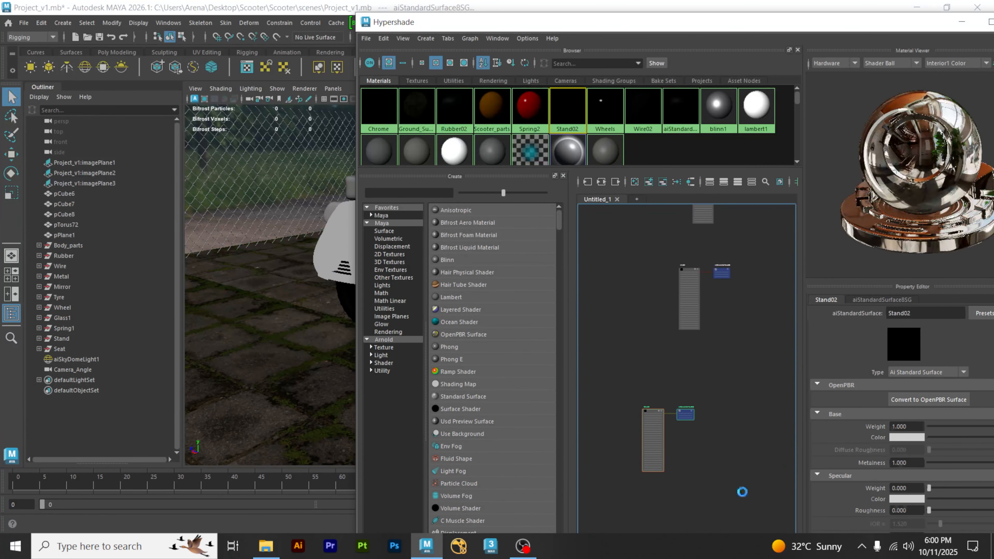
key("Delete")
Step: Examine the remaining material networks in the node graph, including Wire02, Spring2 and aiStandardSurface7, and check the scooter in the viewport
scroll(693, 336, "up", 4)
scroll(693, 330, "up", 3)
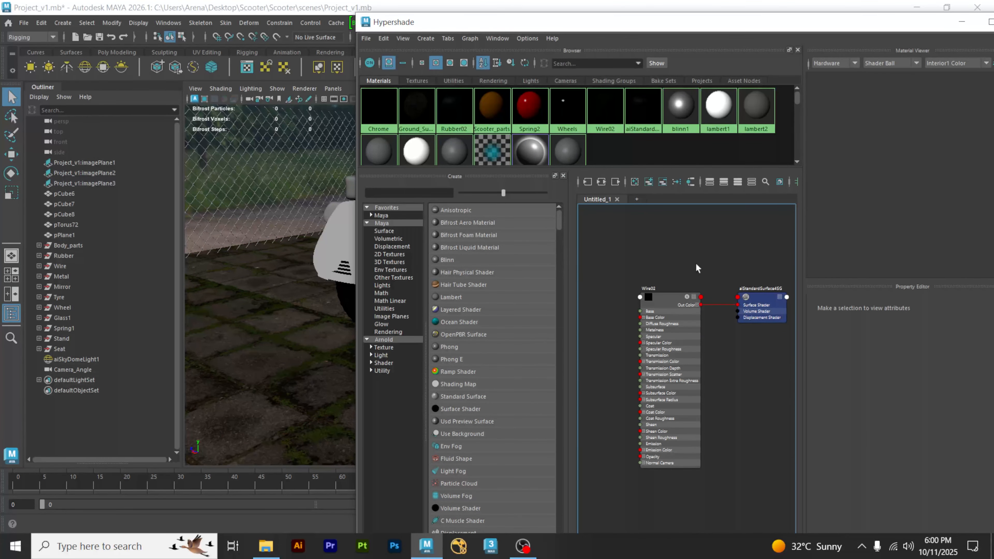
left_click(314, 320)
right_click_drag(314, 320, 131, 279, "alt")
left_click_drag(276, 329, 253, 353, "alt")
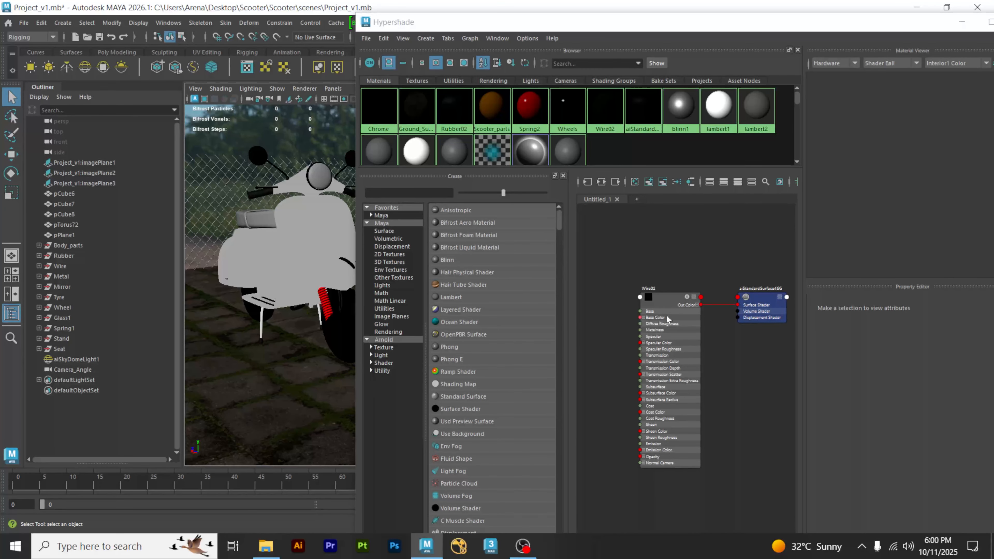
scroll(688, 293, "down", 5)
scroll(672, 291, "up", 5)
scroll(684, 246, "down", 3)
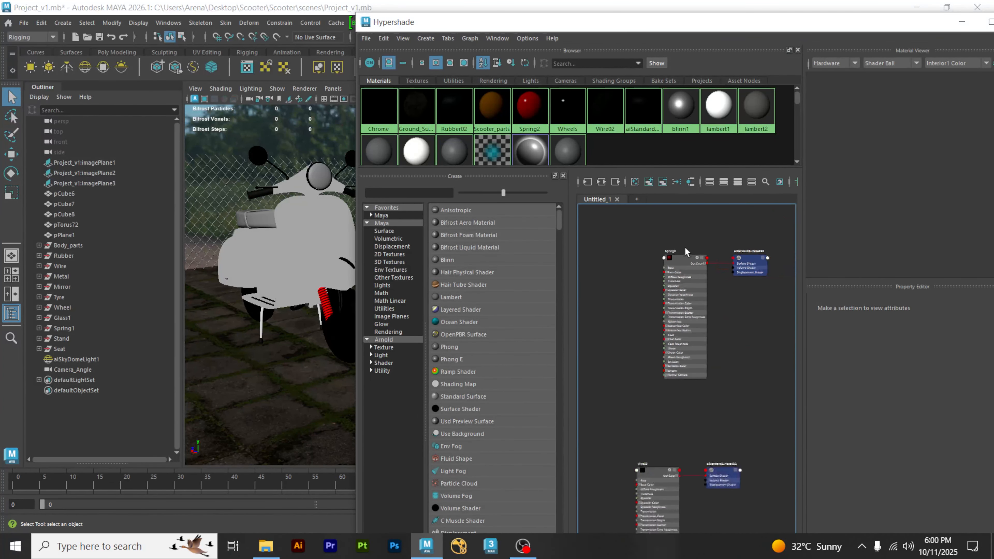
middle_click_drag(686, 247, 704, 427, "alt")
scroll(660, 246, "up", 3)
scroll(704, 255, "down", 3)
middle_click_drag(714, 275, 754, 397, "alt")
scroll(702, 294, "up", 3)
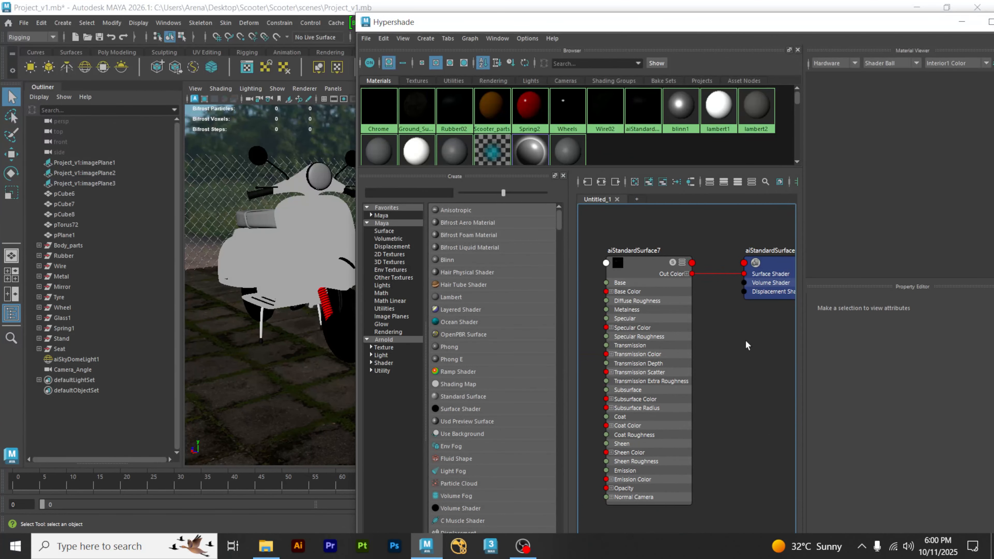
scroll(689, 337, "down", 3)
Step: Try deleting the aiStandardSurface7 material and its shading group, and undo the deletion
left_click(672, 292)
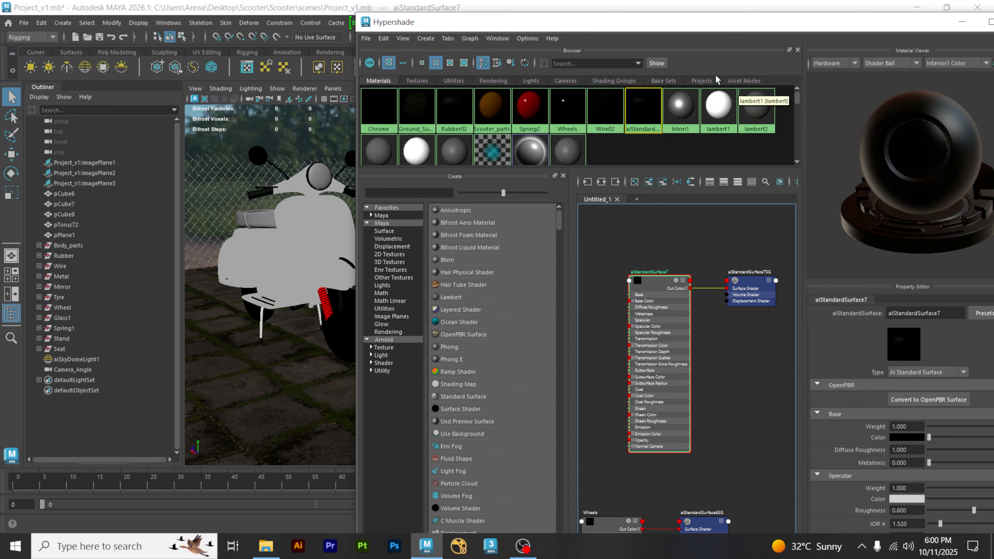
left_click_drag(704, 23, 570, 430)
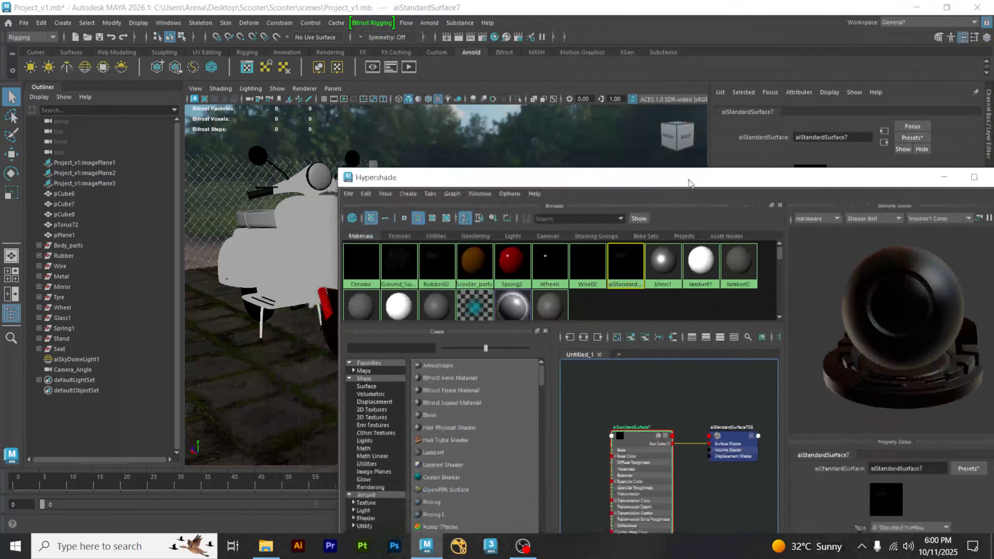
middle_click_drag(707, 466, 689, 449, "alt")
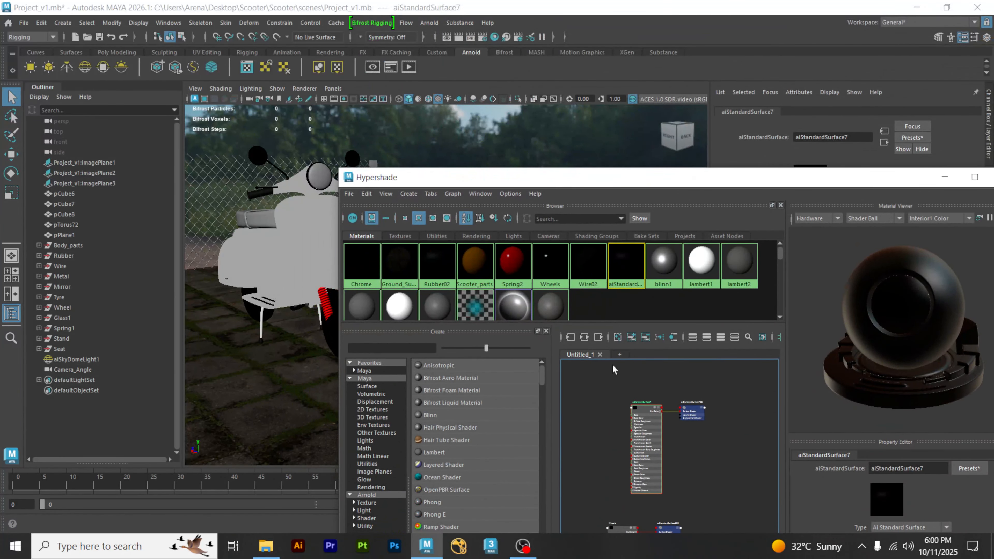
left_click_drag(620, 372, 694, 450)
right_click(643, 408)
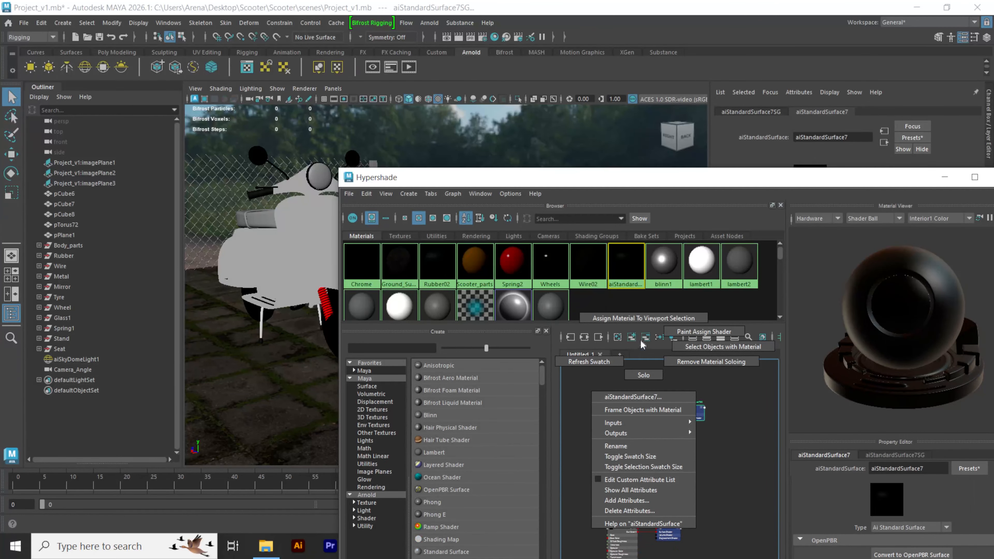
left_click(641, 319)
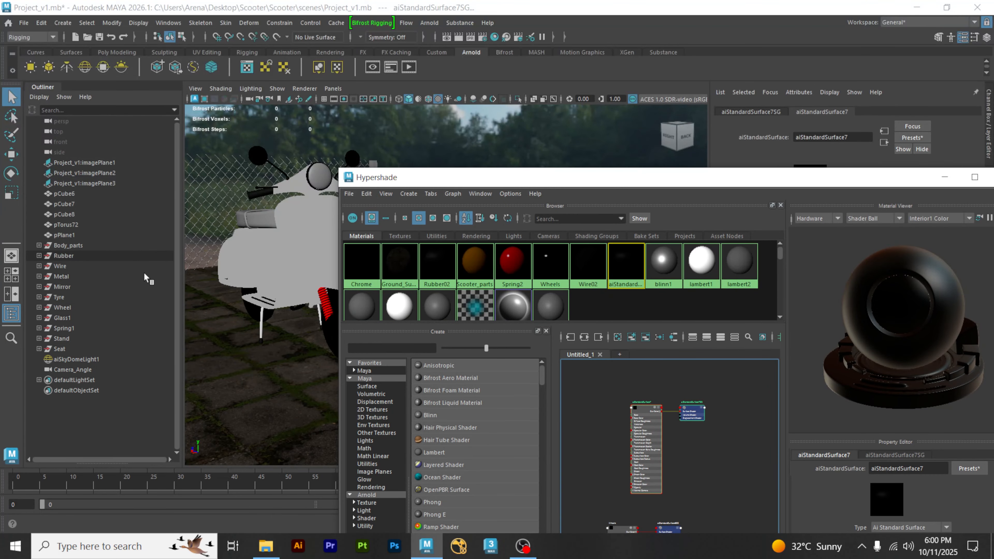
key("Delete")
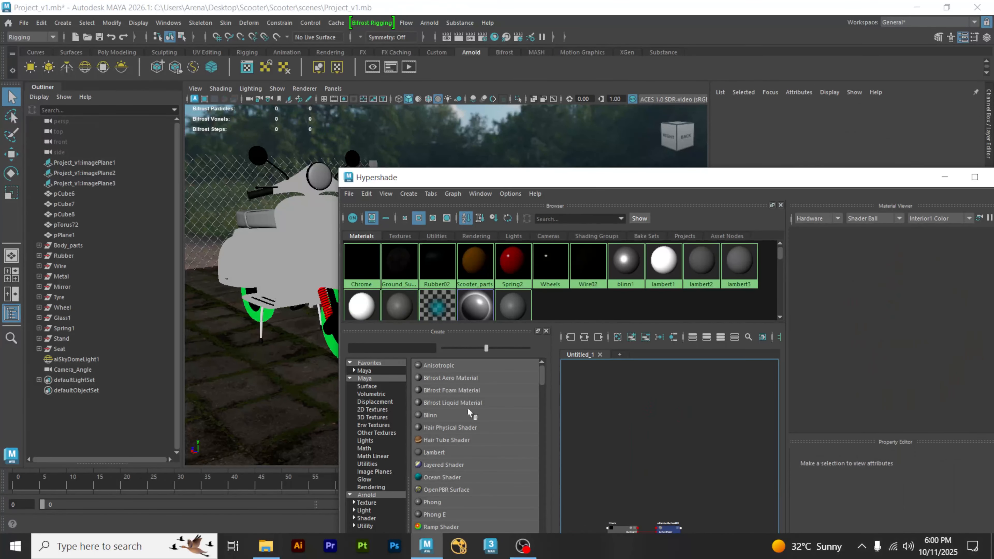
left_click_drag(550, 182, 705, 134)
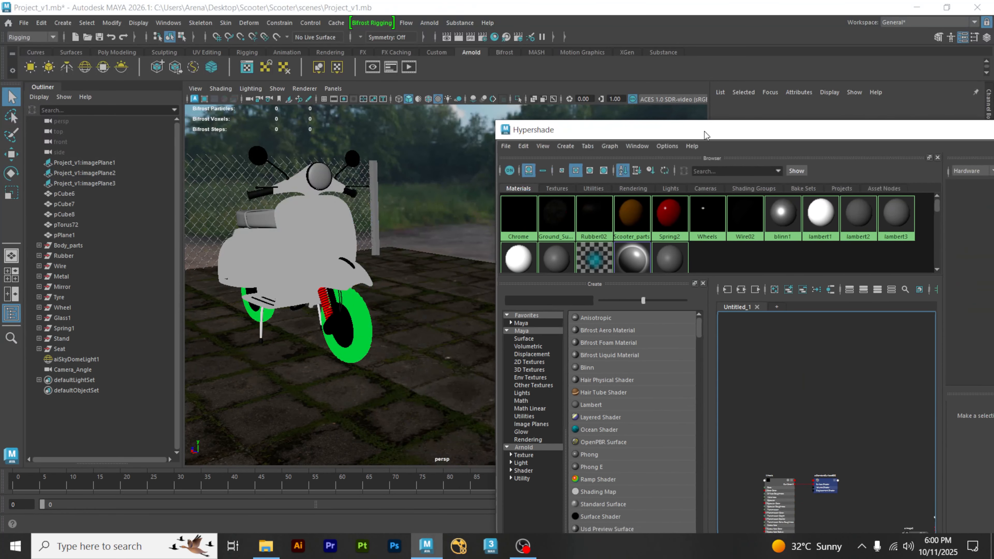
key("ctrl+z")
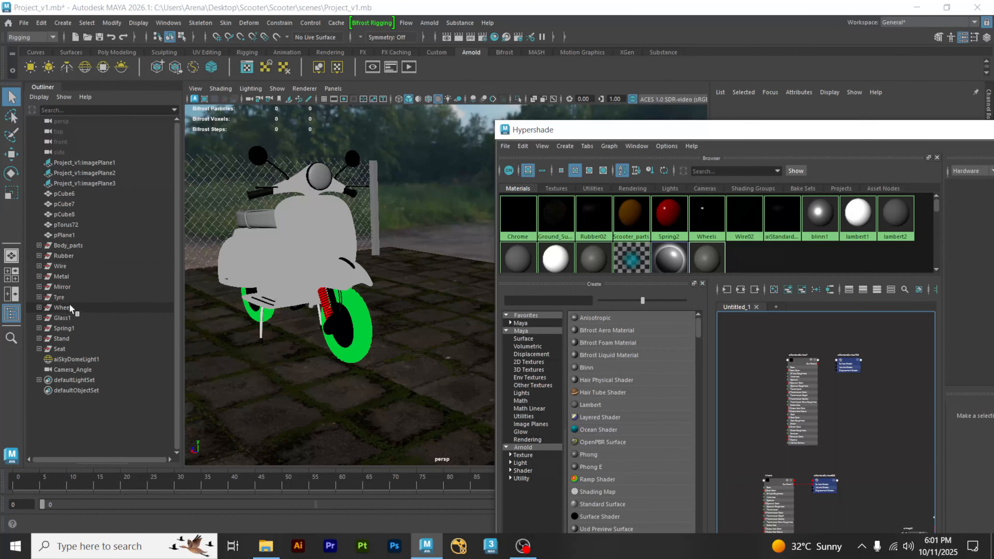
Step: Assign the aiStandardSurface7 material to the Tyre group and inspect the front wheel up close
left_click(73, 297)
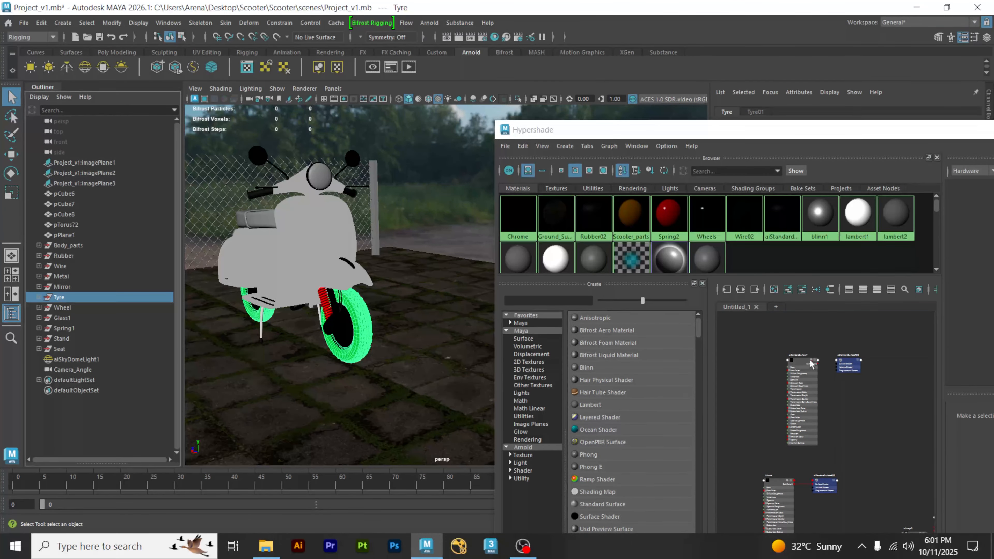
right_click_drag(805, 364, 808, 321)
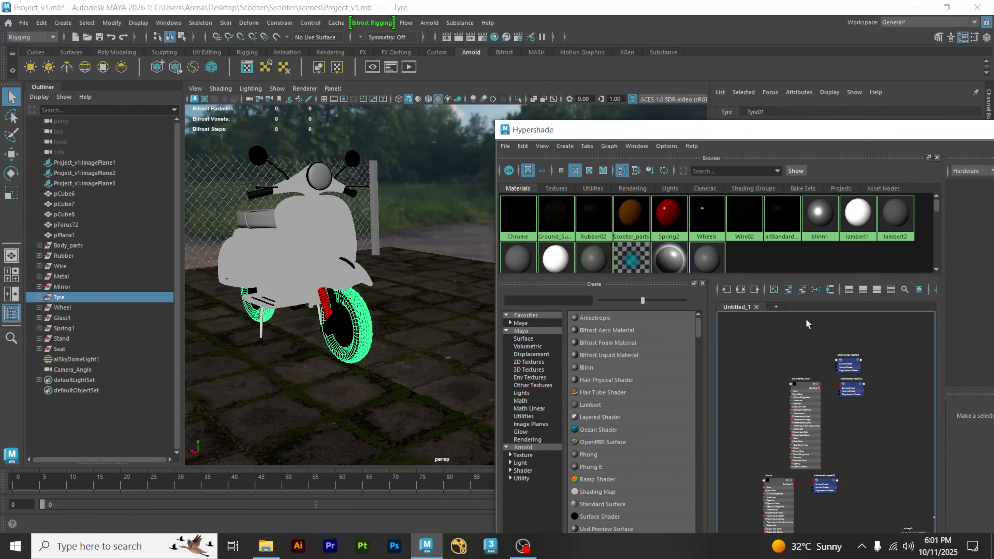
right_click_drag(327, 329, 465, 345, "alt")
left_click_drag(329, 390, 351, 377, "alt")
middle_click_drag(351, 377, 482, 371, "alt")
left_click_drag(482, 375, 466, 374, "alt")
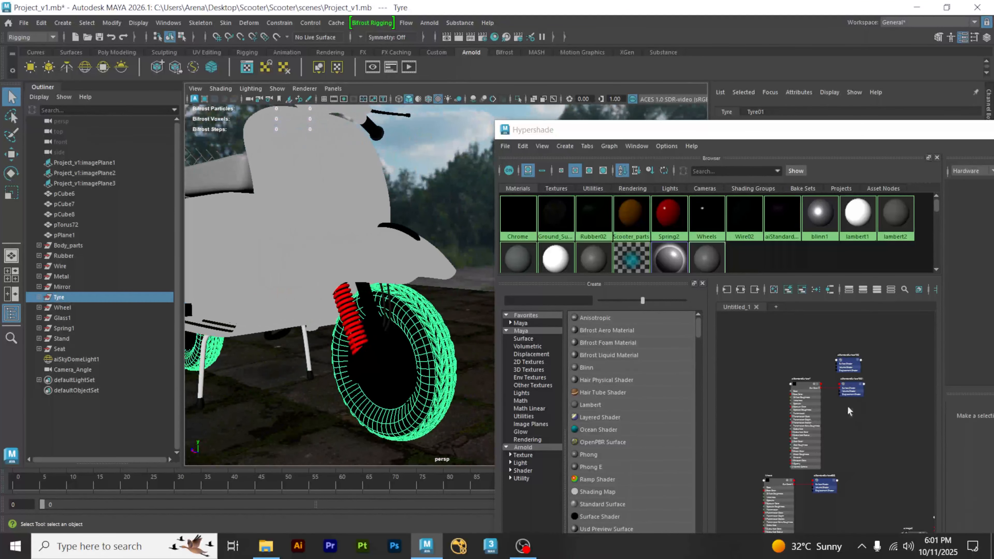
Step: Rename the aiStandardSurface7 material as Tyre02
scroll(805, 381, "up", 4)
left_click(820, 340)
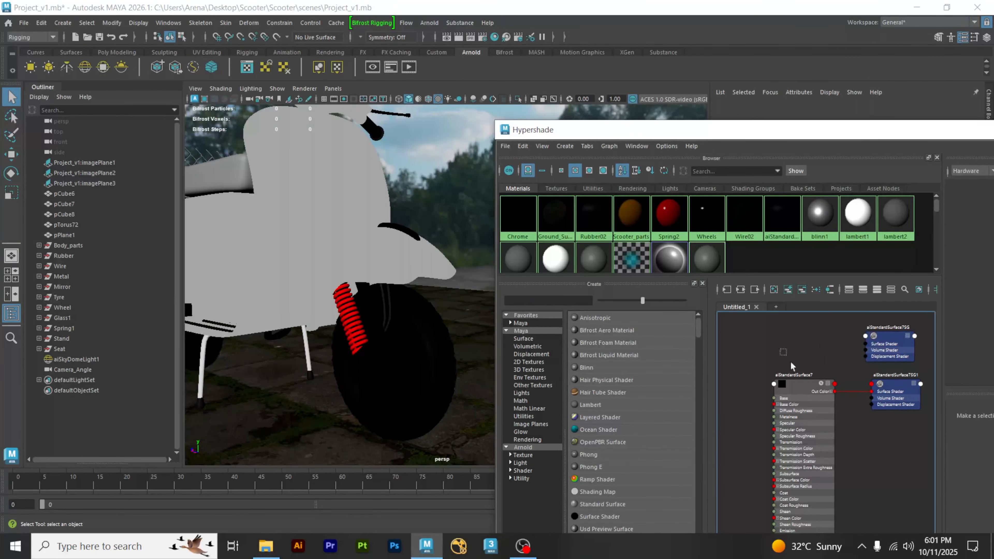
left_click(802, 382)
middle_click_drag(826, 353, 830, 359, "alt")
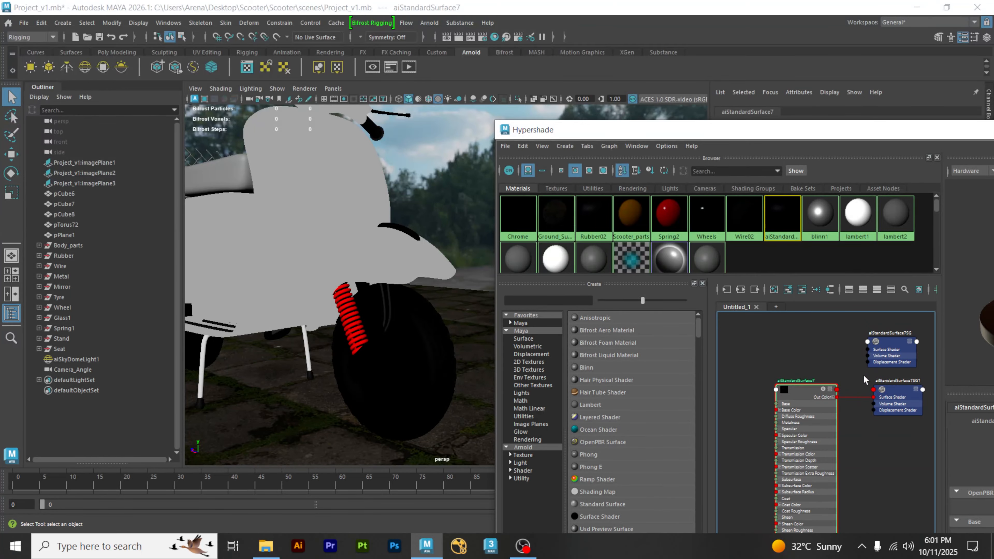
scroll(820, 385, "up", 4)
scroll(821, 385, "down", 4)
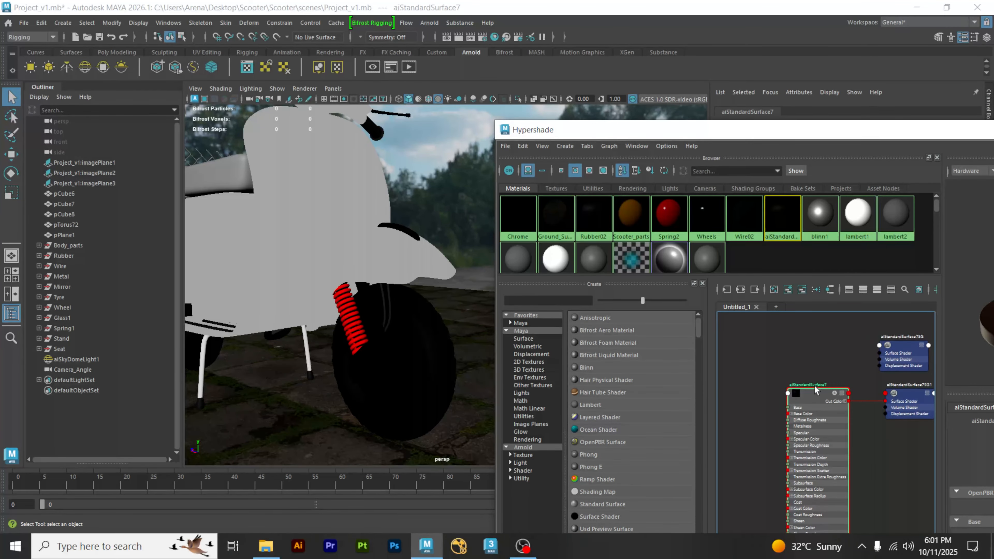
double_click(815, 385)
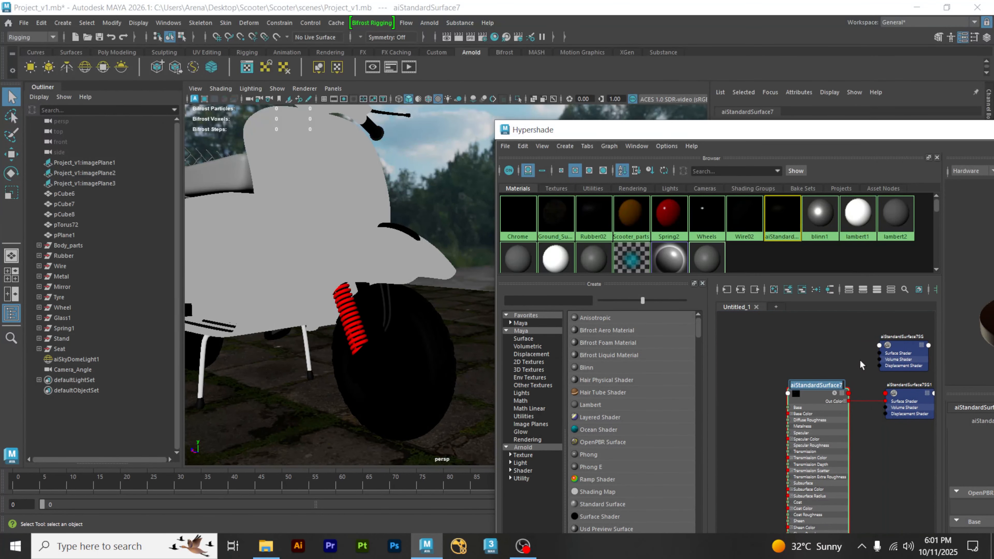
type("Tr")
key("BackSpace")
type("yre02")
key("Return")
Step: Delete the unconnected aiStandardSurface7SG shading group above the Tyre02 network
scroll(776, 388, "up", 3)
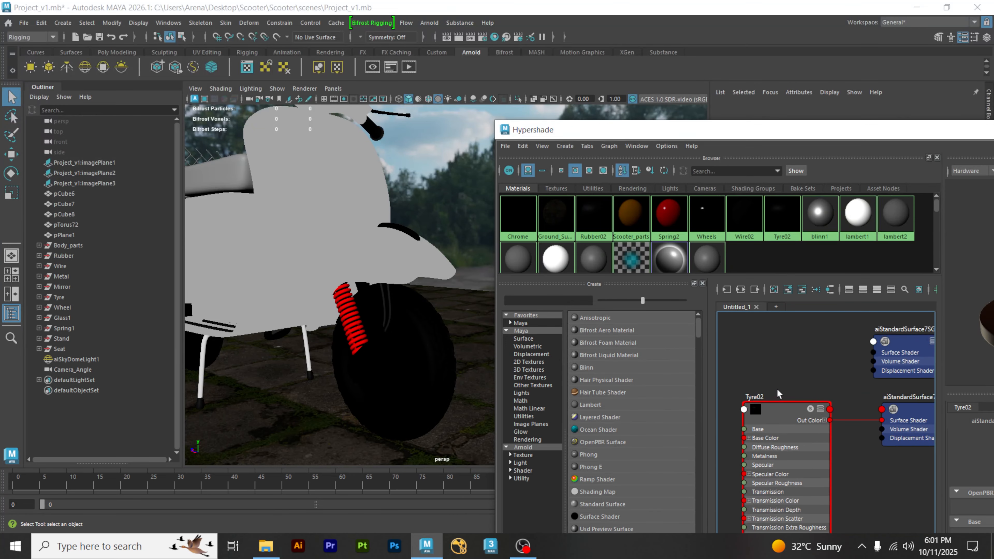
scroll(776, 388, "down", 3)
left_click_drag(795, 352, 860, 383)
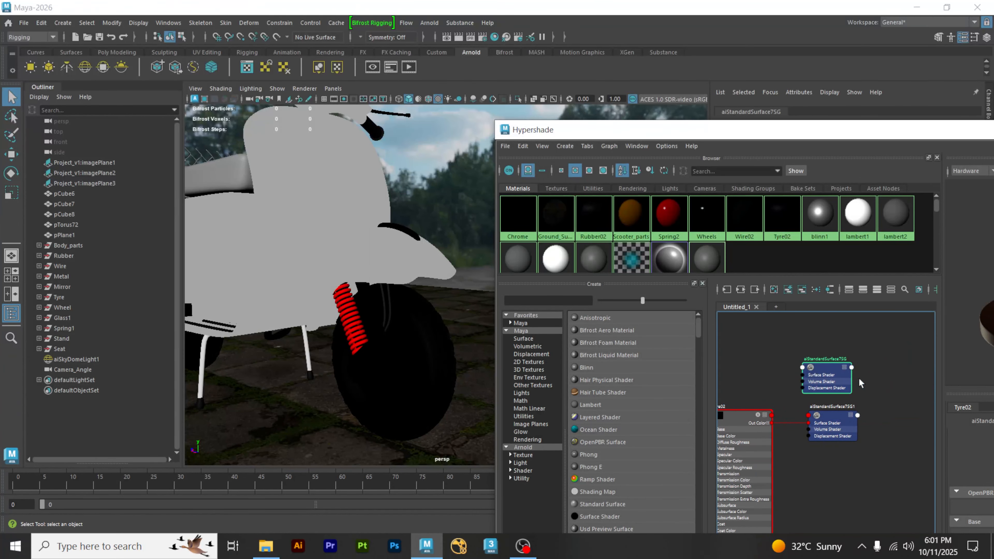
key("Delete")
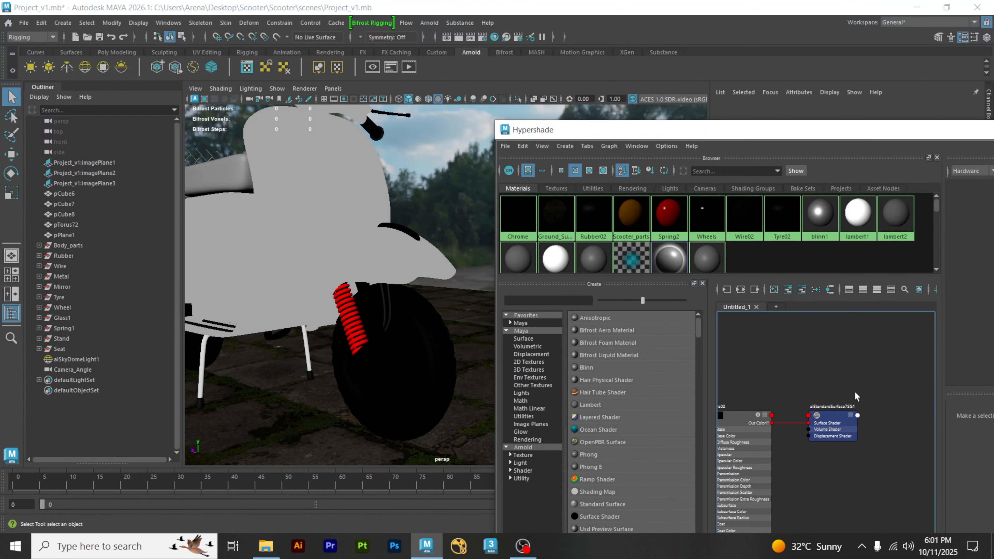
Step: Review the whole scene in the viewport and examine the other material networks, including Chrome and Scooter_parts
scroll(462, 321, "down", 8)
middle_click_drag(462, 321, 419, 333, "alt")
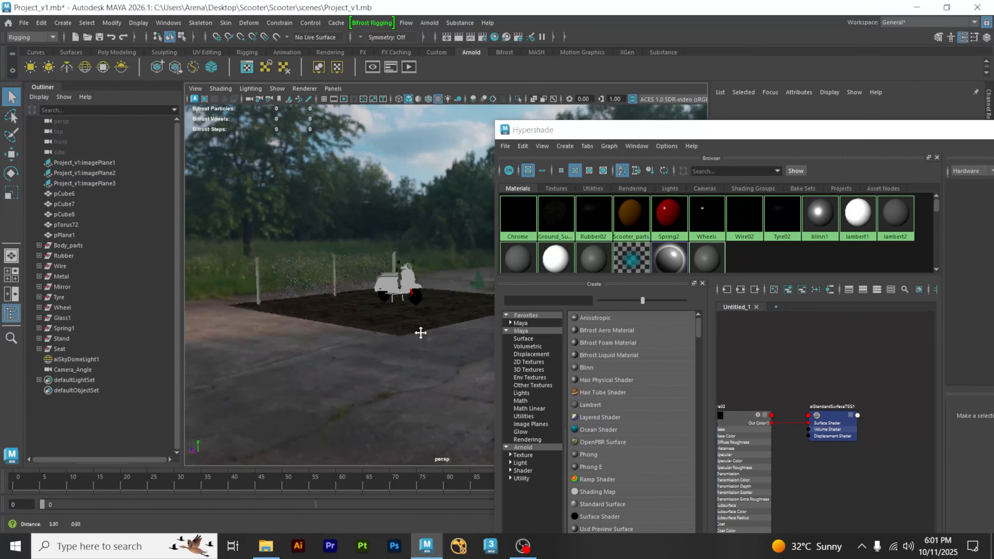
left_click_drag(419, 333, 357, 347, "alt")
scroll(364, 334, "up", 4)
middle_click_drag(366, 330, 417, 330, "alt")
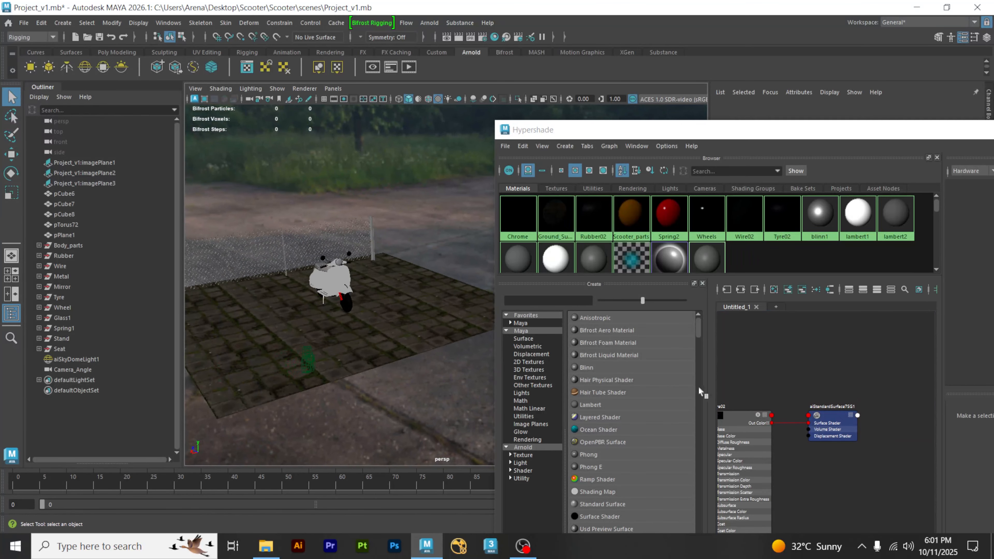
scroll(820, 378, "down", 7)
scroll(875, 453, "up", 7)
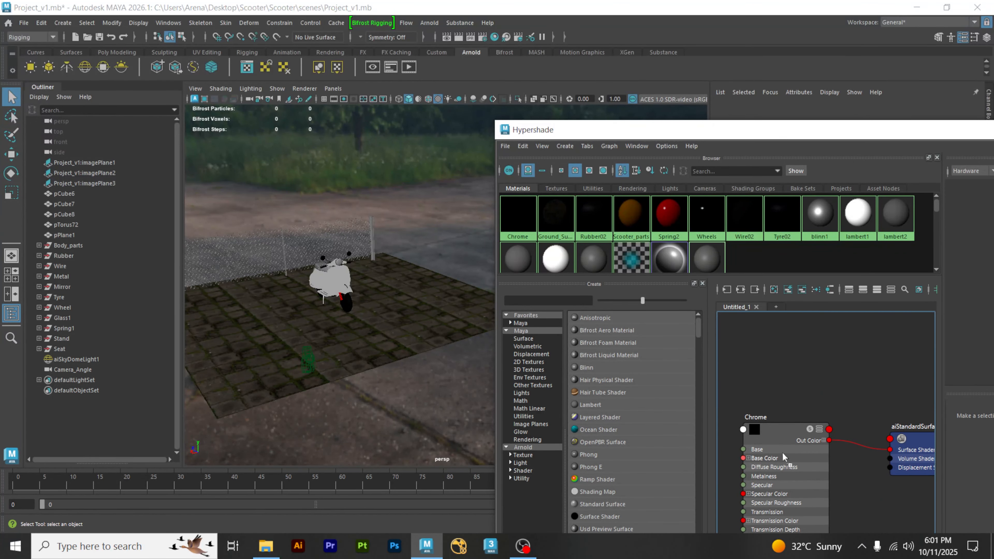
scroll(818, 382, "down", 6)
scroll(866, 443, "up", 5)
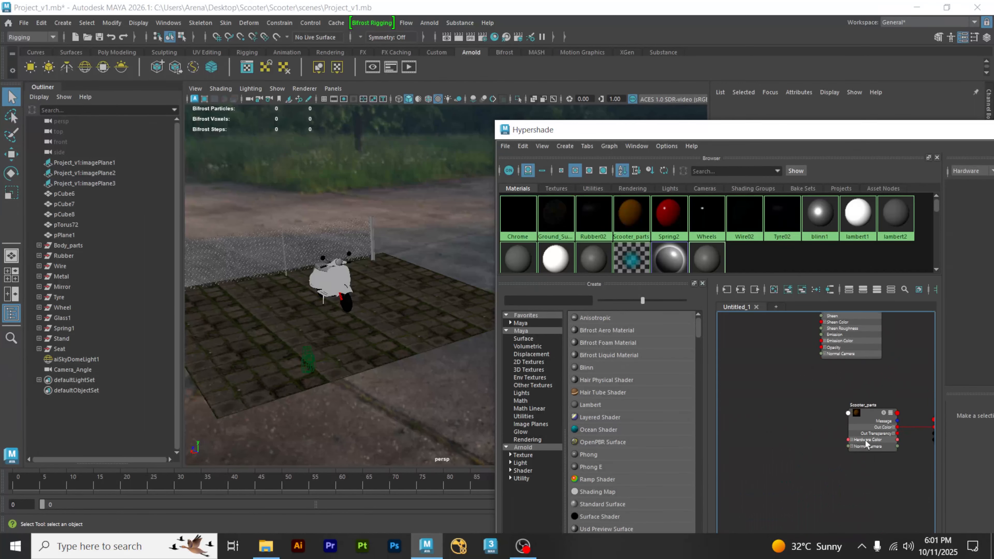
scroll(900, 400, "up", 3)
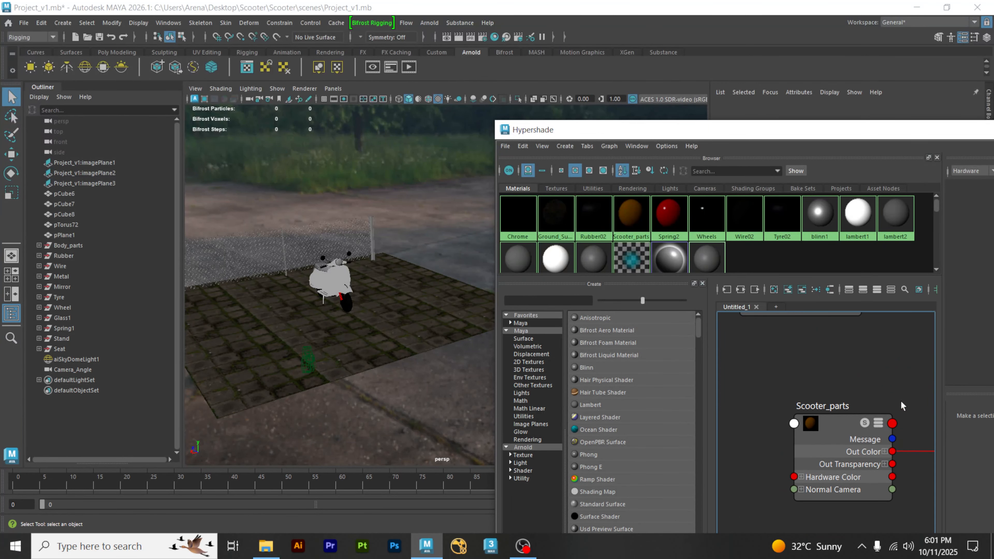
middle_click_drag(900, 400, 931, 433, "alt")
scroll(787, 354, "down", 5)
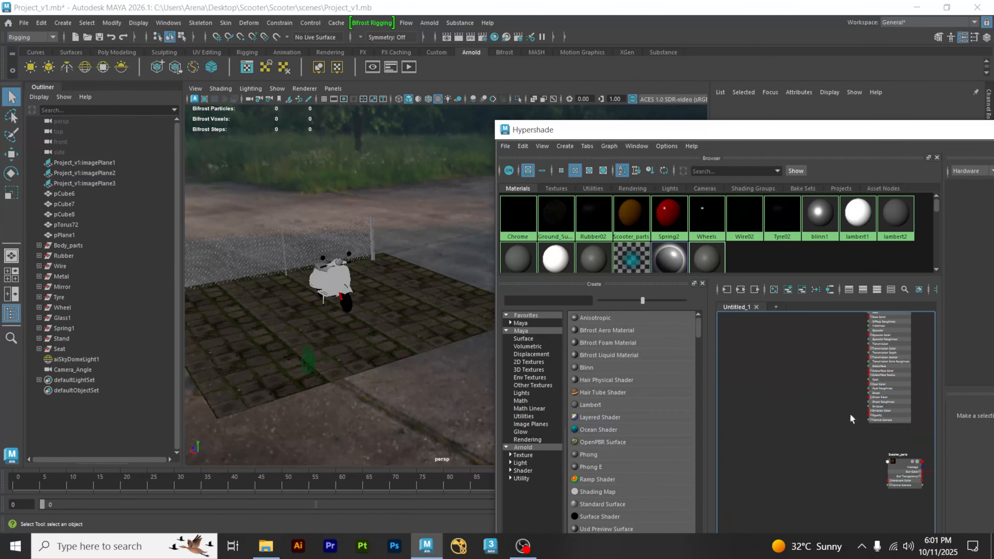
scroll(847, 413, "down", 5)
middle_click_drag(742, 374, 786, 458, "alt")
middle_click_drag(868, 444, 914, 498, "alt")
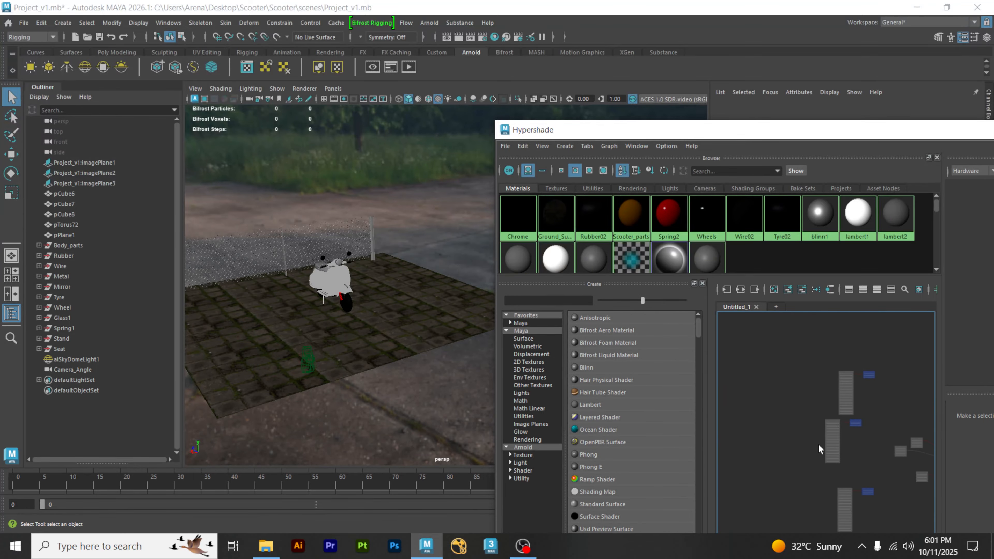
middle_click_drag(820, 466, 805, 339, "alt")
scroll(827, 433, "up", 5)
middle_click_drag(783, 379, 985, 429, "alt")
scroll(900, 407, "down", 5)
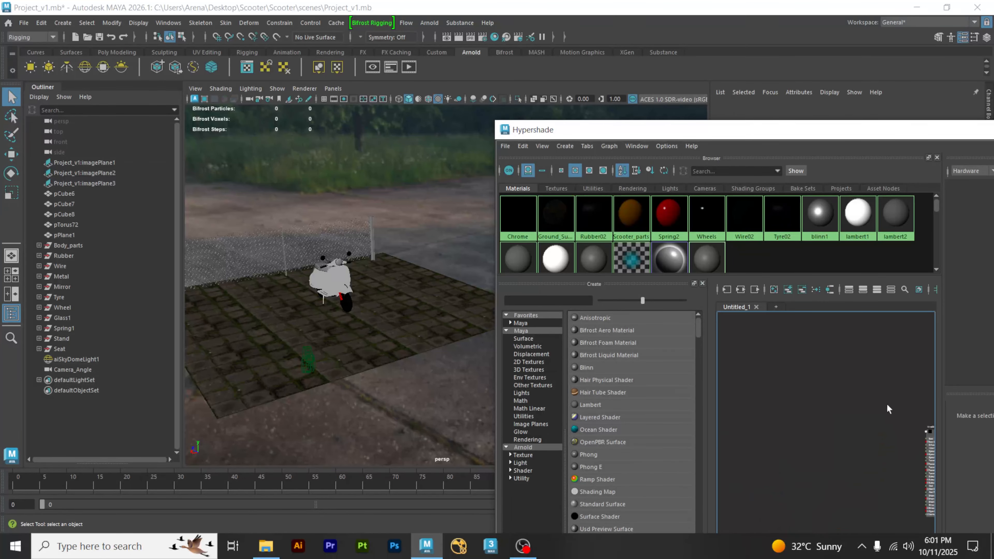
Step: Create a new aiStandardSurface material in an empty area of the Hypershade graph
middle_click_drag(887, 406, 841, 473, "alt")
scroll(842, 473, "down", 2)
middle_click_drag(901, 356, 754, 442, "alt")
scroll(777, 423, "up", 3)
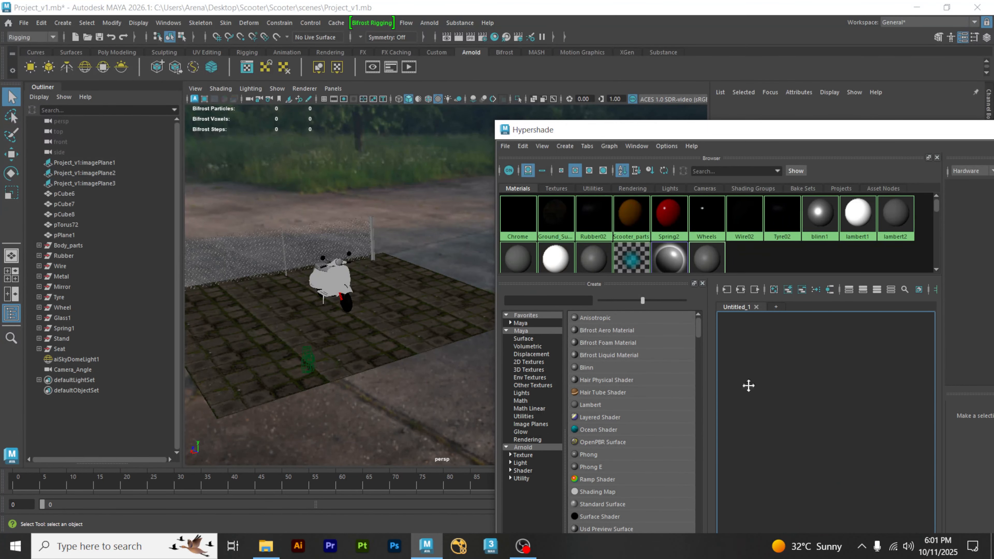
left_click(528, 448)
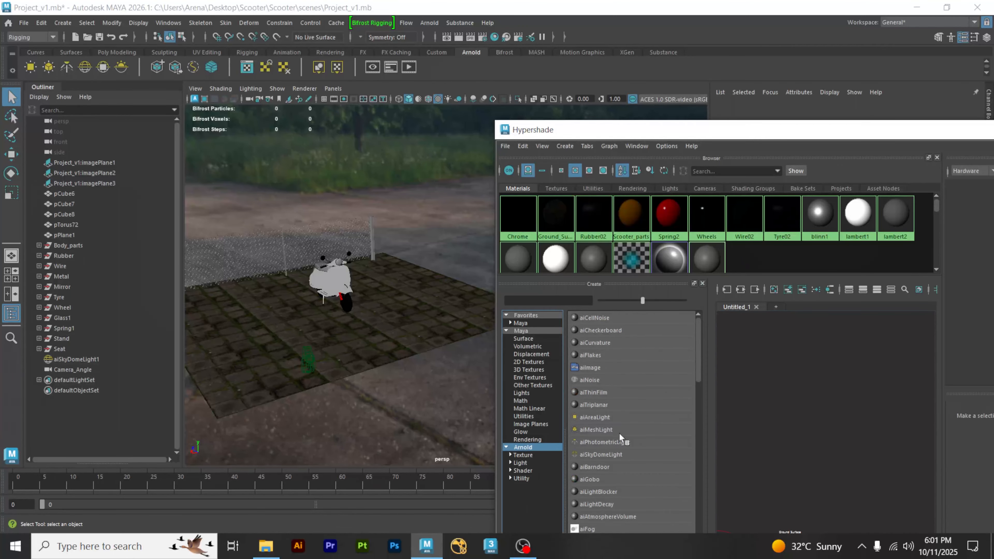
scroll(619, 433, "down", 1)
scroll(604, 462, "down", 2)
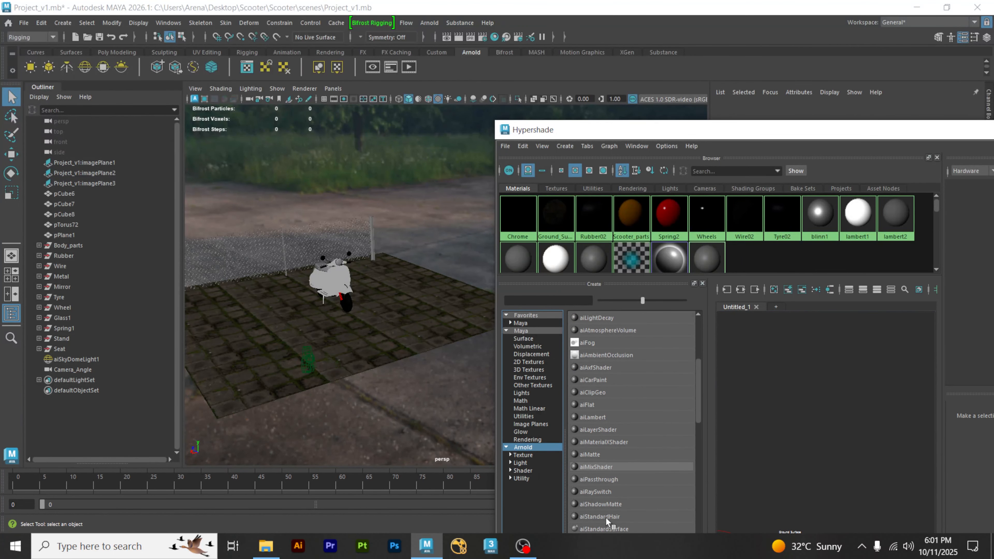
scroll(606, 519, "down", 2)
left_click(611, 455)
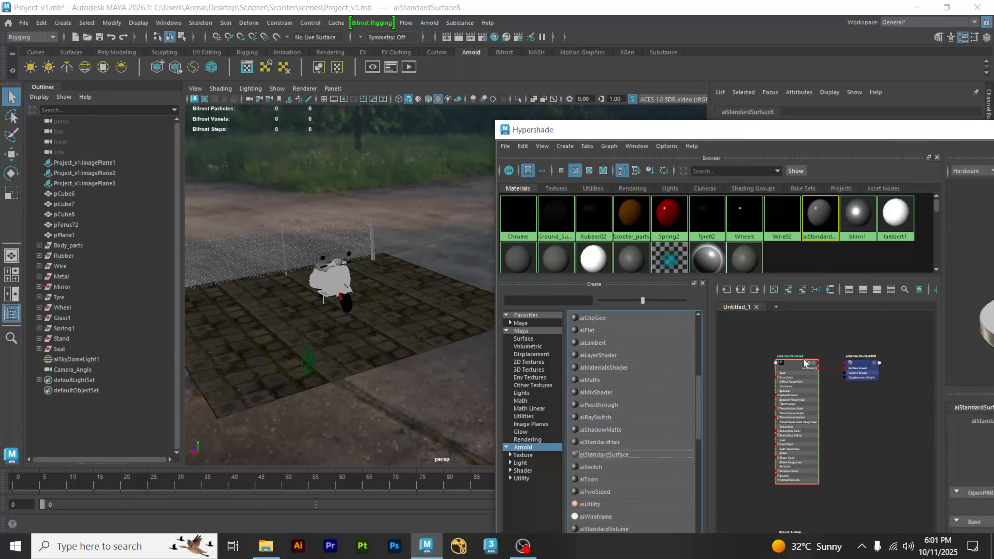
Step: Rename the new aiStandardSurface material as Stand02
double_click(796, 356)
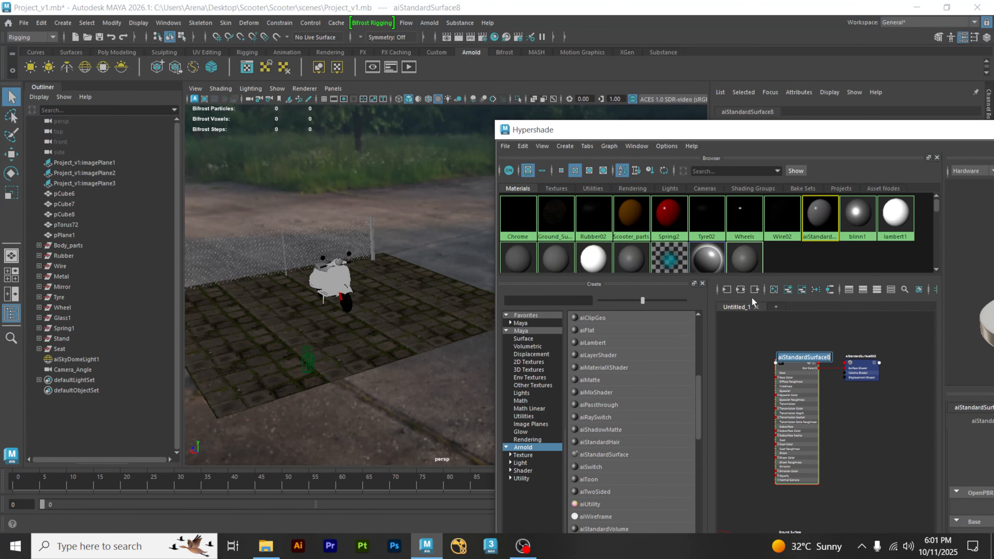
type("Stand02")
key("Return")
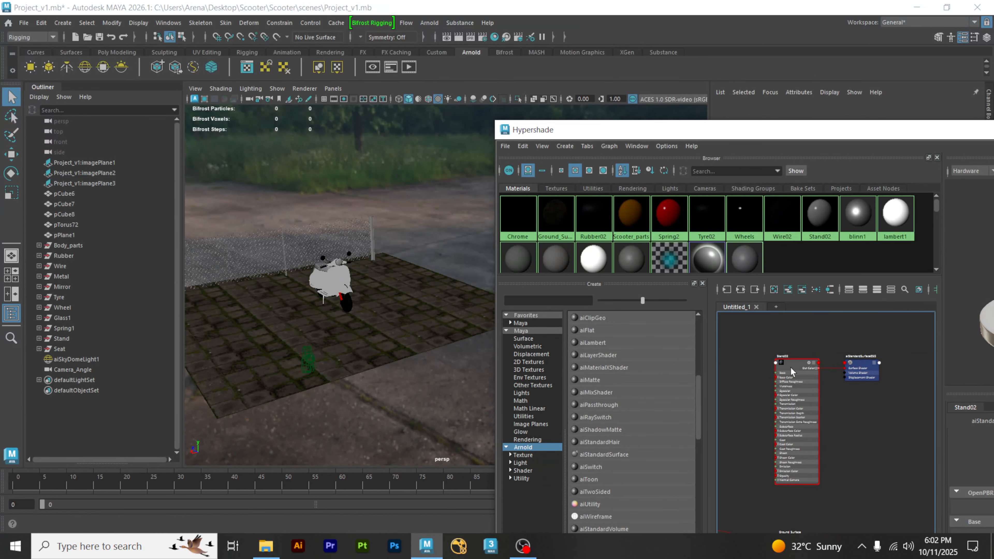
Step: Try to assign the Stand02 material directly to the scooter's stand leg in the viewport
scroll(312, 307, "up", 5)
middle_click_drag(290, 320, 437, 298, "alt")
left_click_drag(437, 298, 269, 322, "alt")
scroll(268, 322, "up", 3)
middle_click_drag(268, 322, 283, 323, "alt")
left_click_drag(283, 324, 350, 355, "alt")
scroll(349, 355, "up", 3)
middle_click_drag(350, 355, 361, 338, "alt")
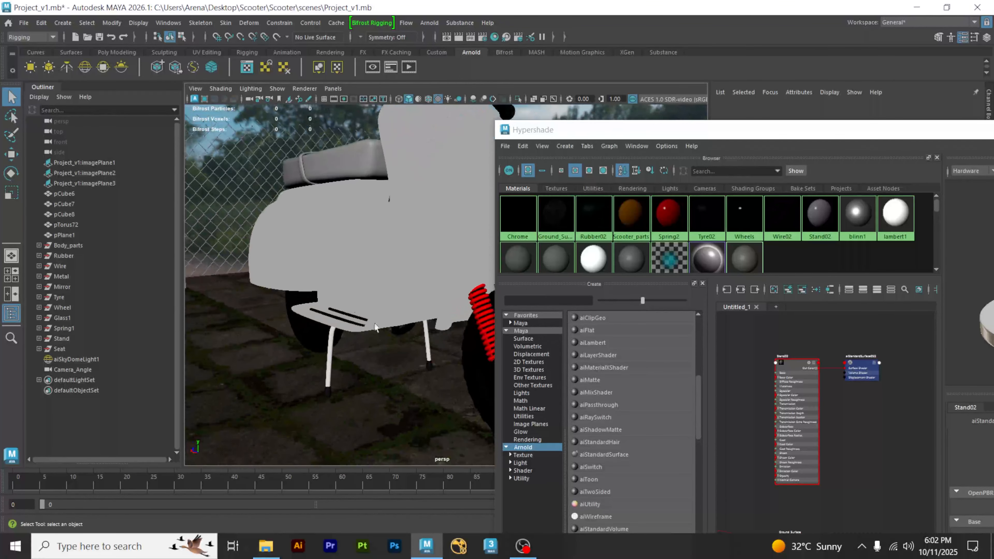
left_click_drag(362, 338, 409, 326, "alt")
middle_click_drag(409, 326, 436, 262, "alt")
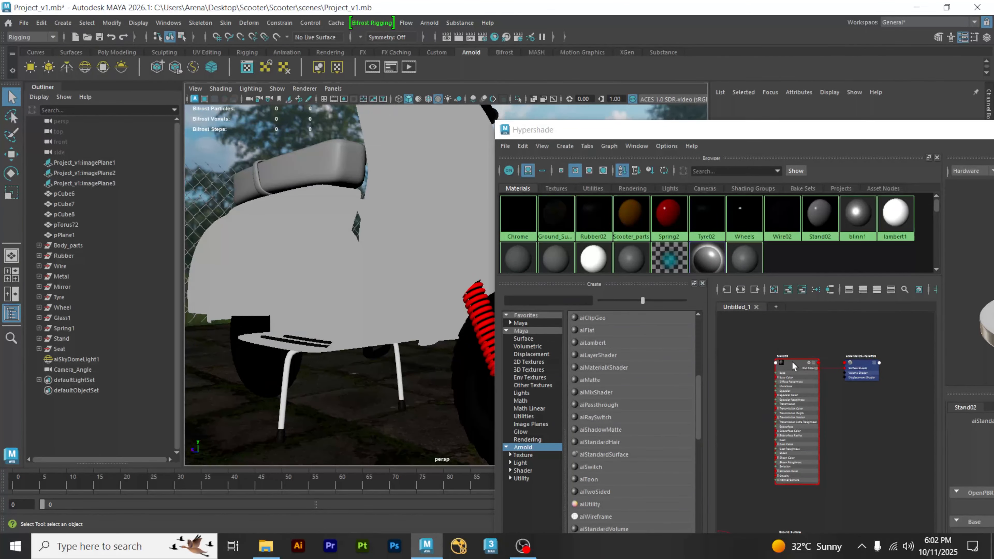
middle_click_drag(793, 362, 431, 444)
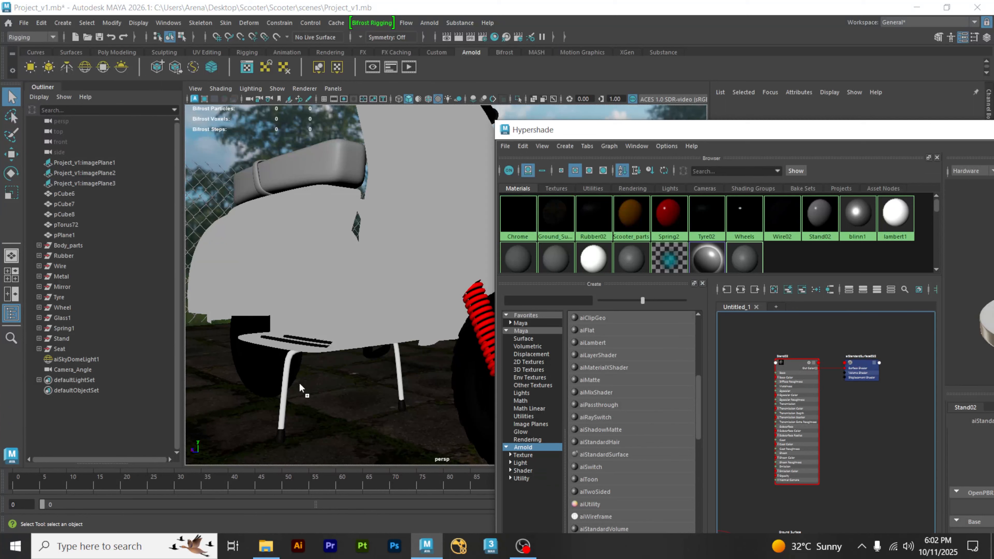
middle_click_drag(287, 379, 284, 380)
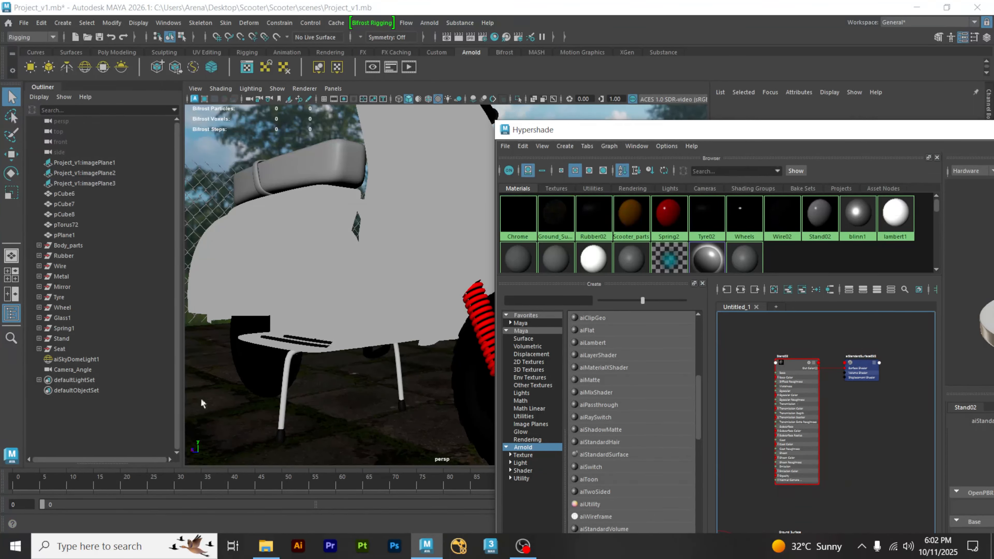
Step: Assign the Stand02 material to the Stand group
middle_click_drag(825, 209, 56, 343)
middle_click_drag(799, 367, 66, 336)
left_click(66, 336)
left_click(799, 363)
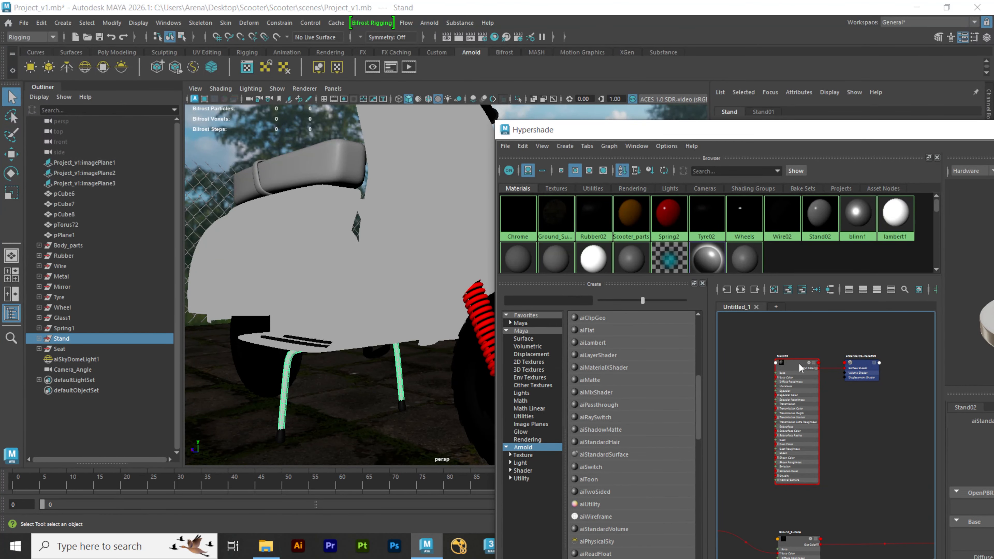
right_click_drag(799, 346, 798, 326)
left_click(789, 336)
Step: Open the material attributes of the scooter's stand and replace the Stand02 settings with the Chrome preset
left_click_drag(878, 135, 622, 482)
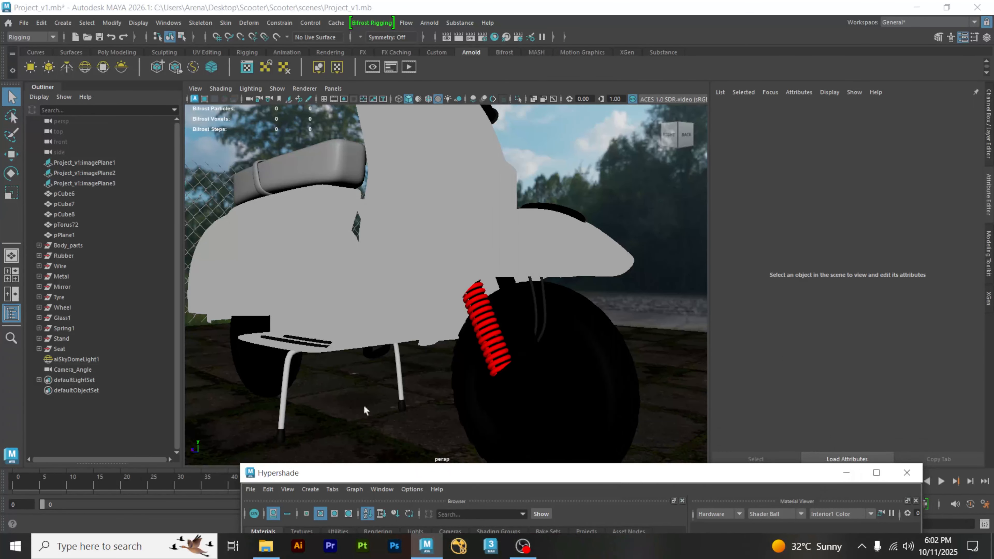
left_click(284, 374)
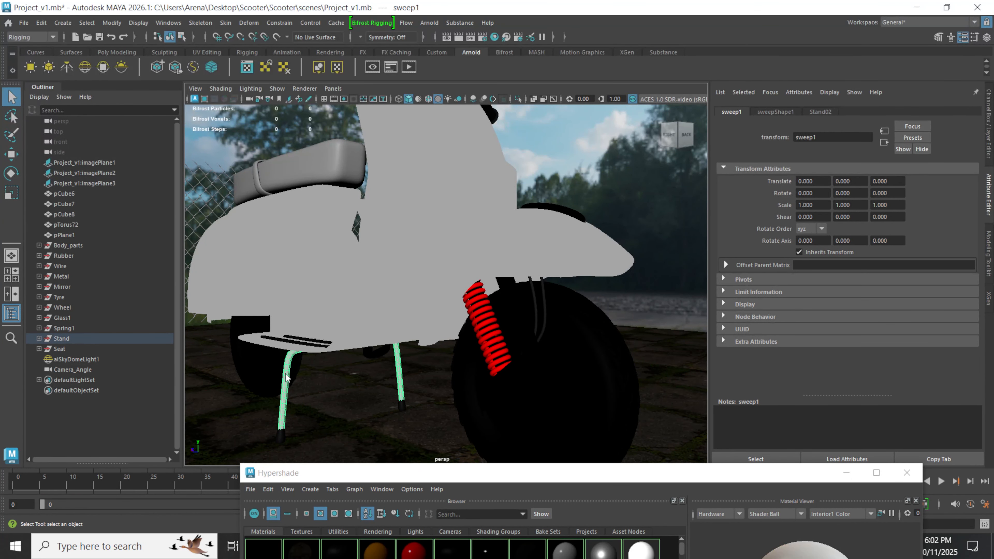
right_click(286, 375)
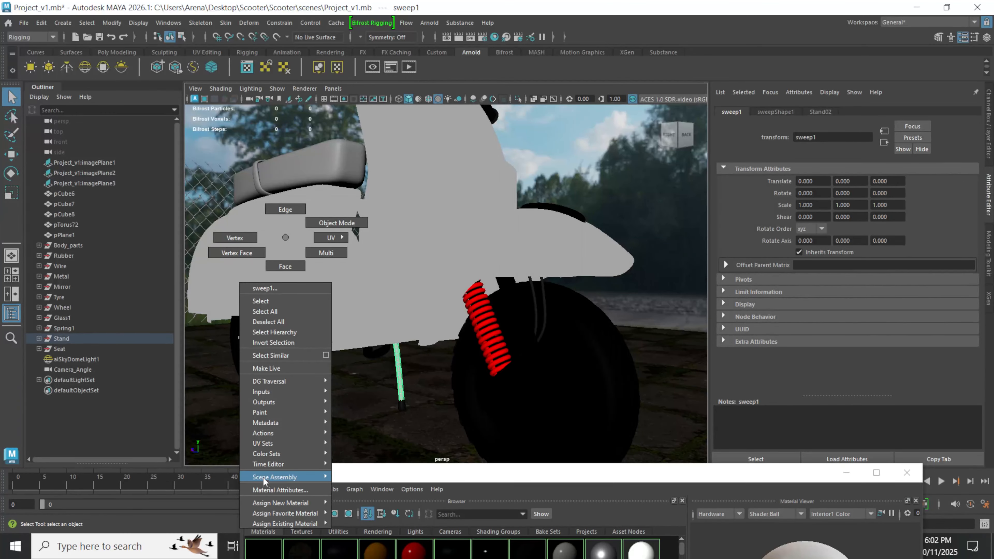
left_click(260, 489)
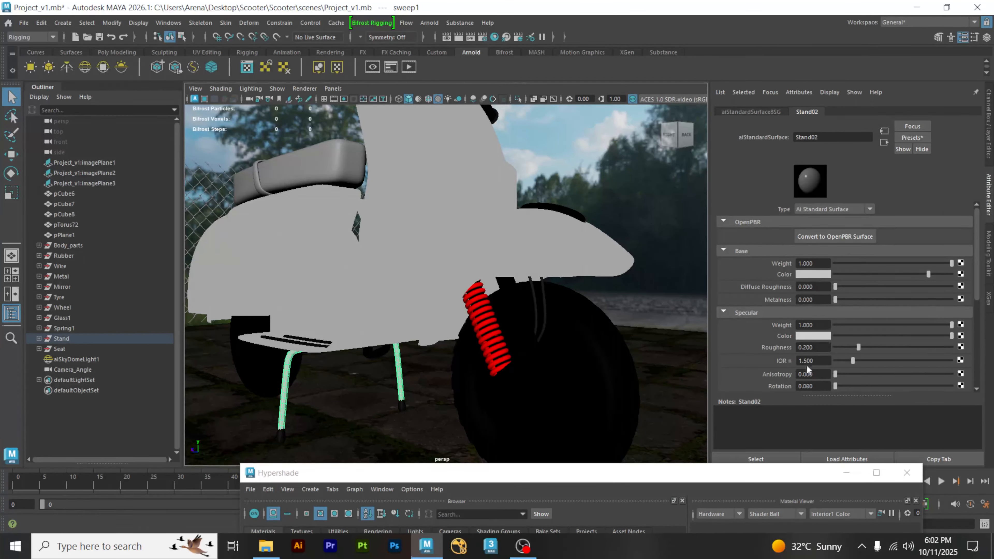
left_click(915, 137)
mouse_move(908, 240)
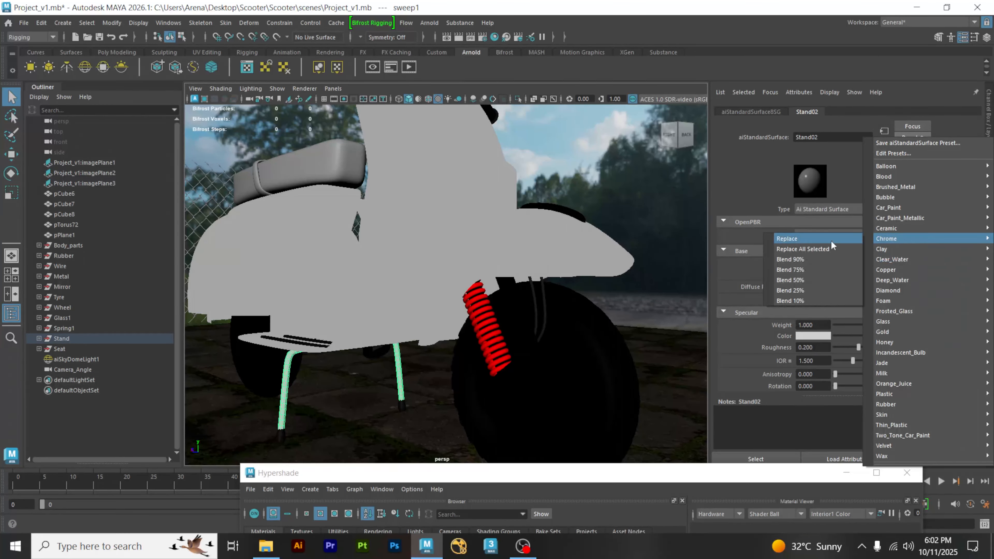
left_click(814, 238)
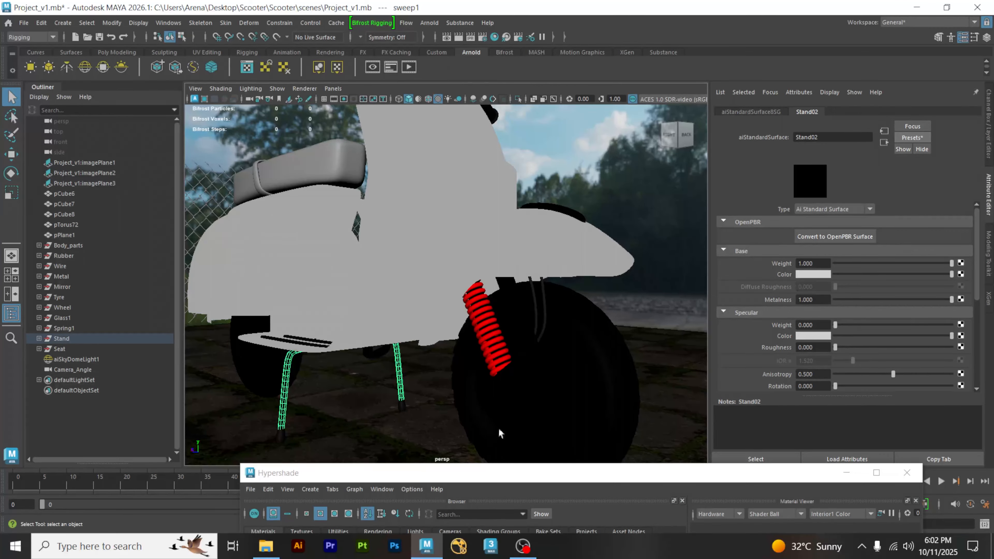
Step: Render the scooter in Arnold RenderView and limit rendering to a crop region around the stand leg beside the rear wheel
left_click(416, 62)
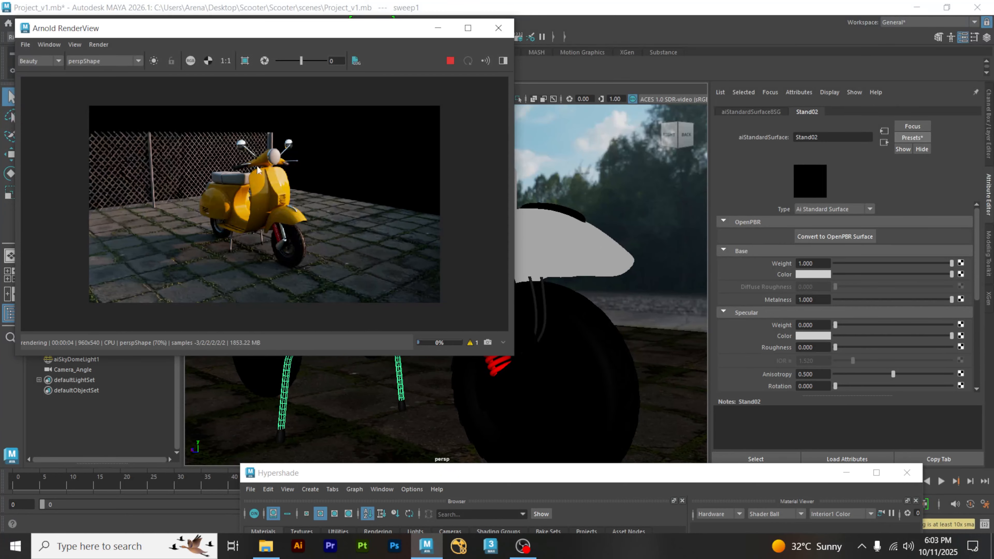
scroll(229, 249, "up", 2)
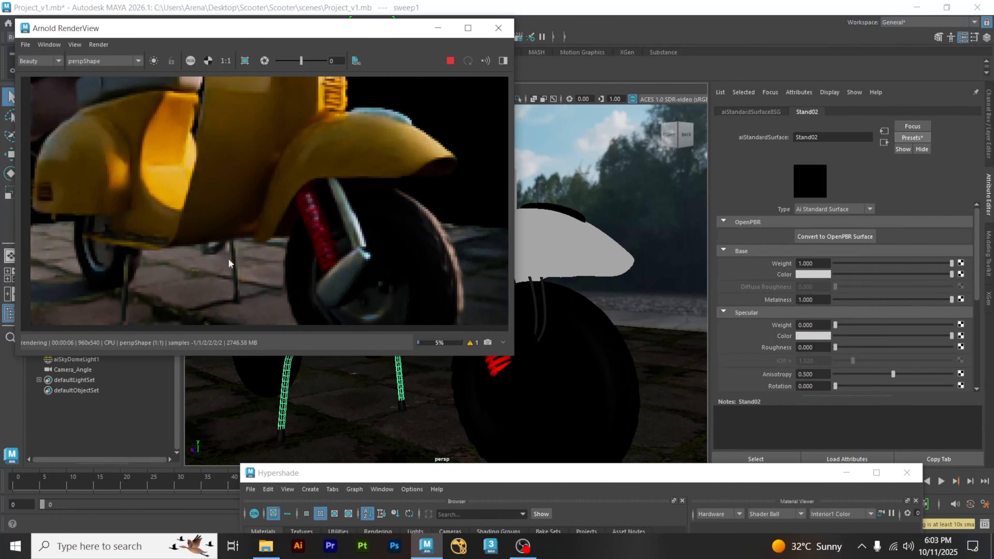
middle_click_drag(228, 258, 216, 211)
scroll(241, 247, "up", 1)
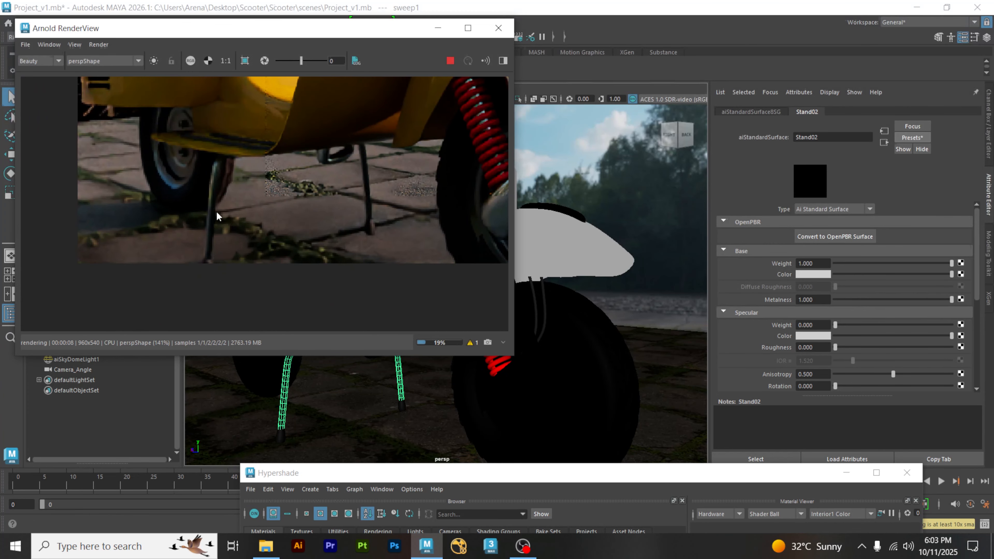
scroll(213, 180, "up", 1)
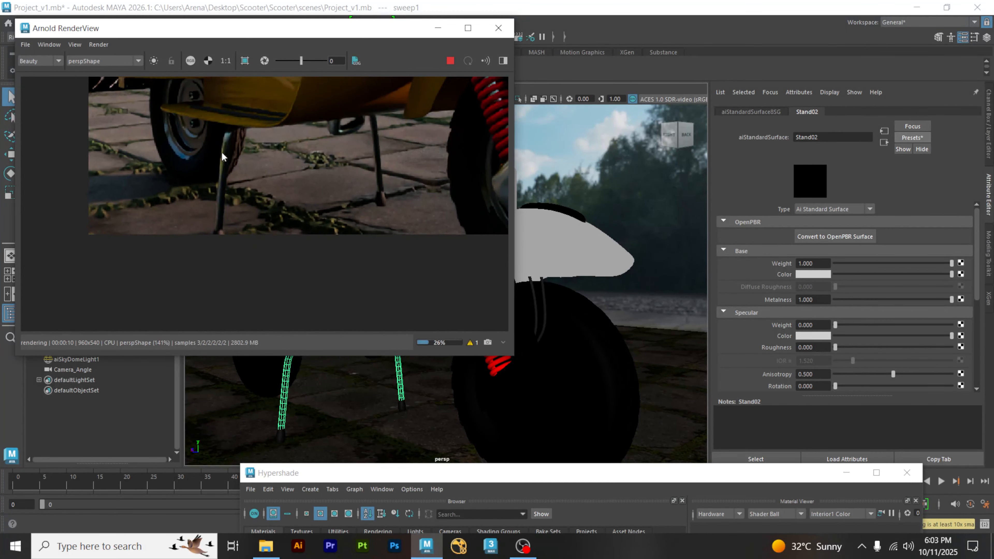
middle_click_drag(222, 151, 240, 119)
middle_click_drag(249, 160, 256, 148)
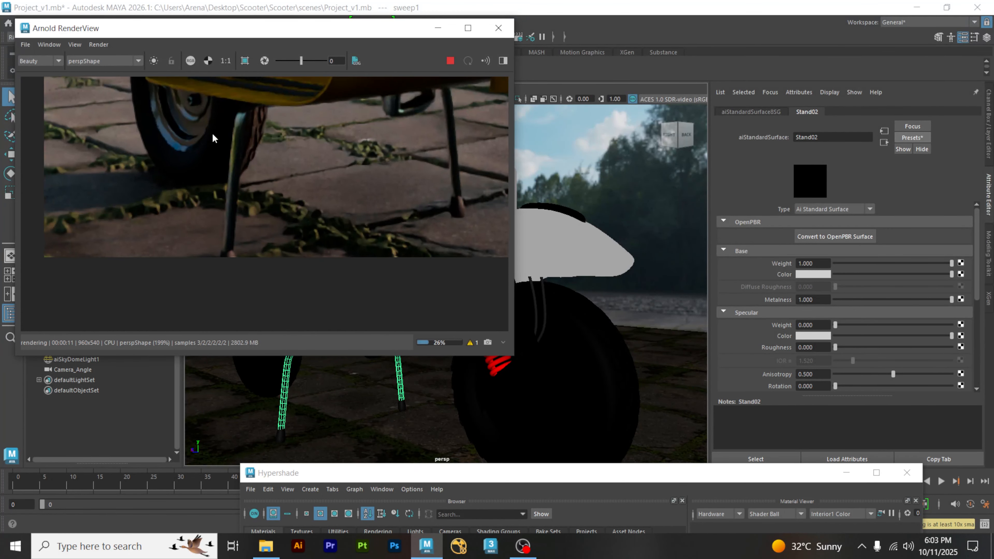
left_click(245, 60)
left_click_drag(173, 91, 295, 257)
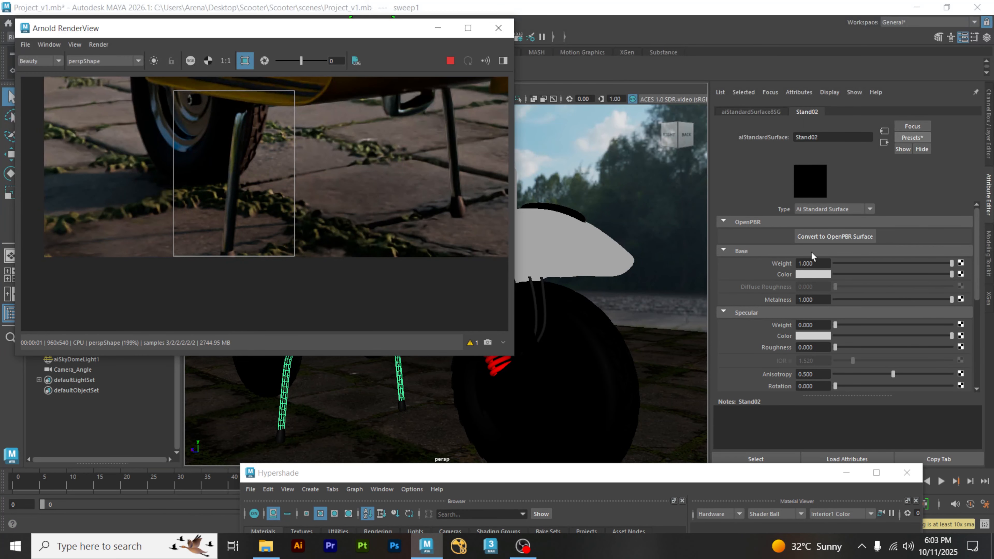
Step: Darken the Stand02 base color to a medium grey and set its specular roughness to 0.166
left_click(899, 274)
left_click_drag(898, 272, 885, 273)
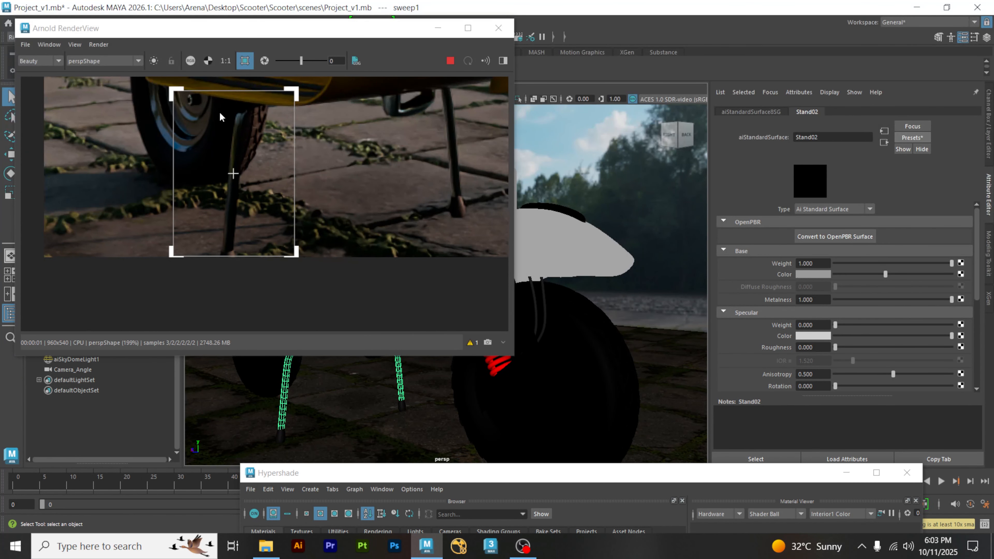
scroll(222, 119, "up", 2)
middle_click_drag(307, 193, 295, 162)
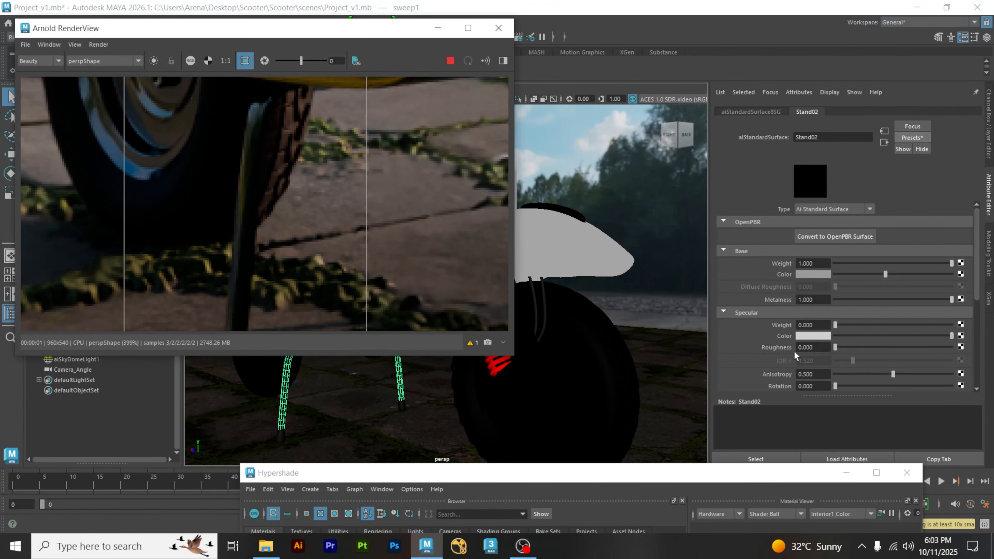
left_click_drag(835, 348, 889, 346)
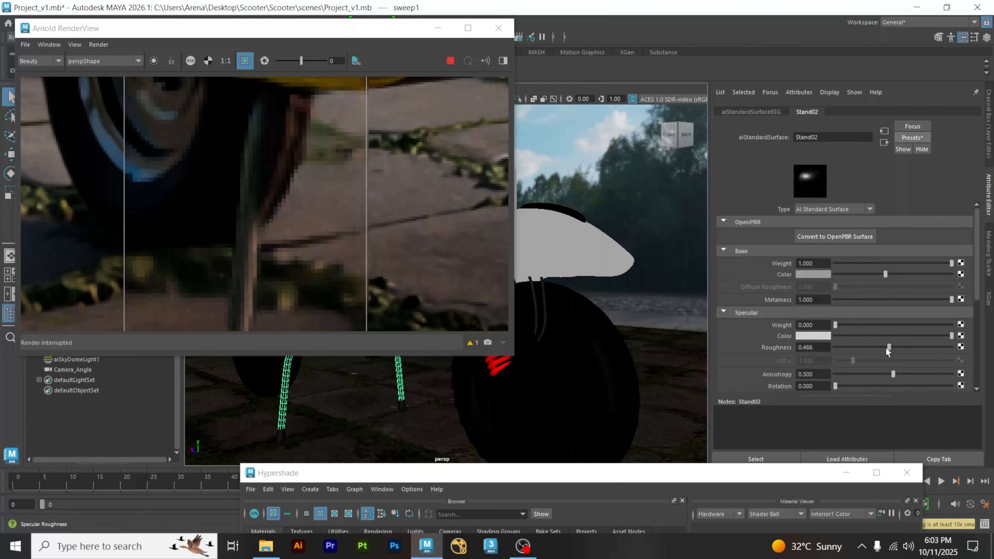
left_click(846, 347)
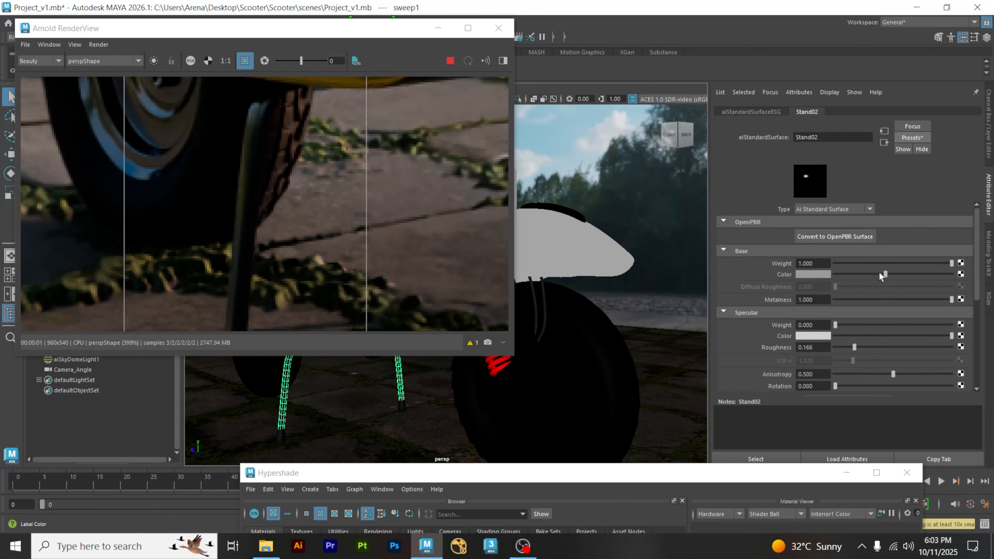
Step: Darken the Stand02 base color further to a dark grey and examine the stand in the render
left_click(860, 274)
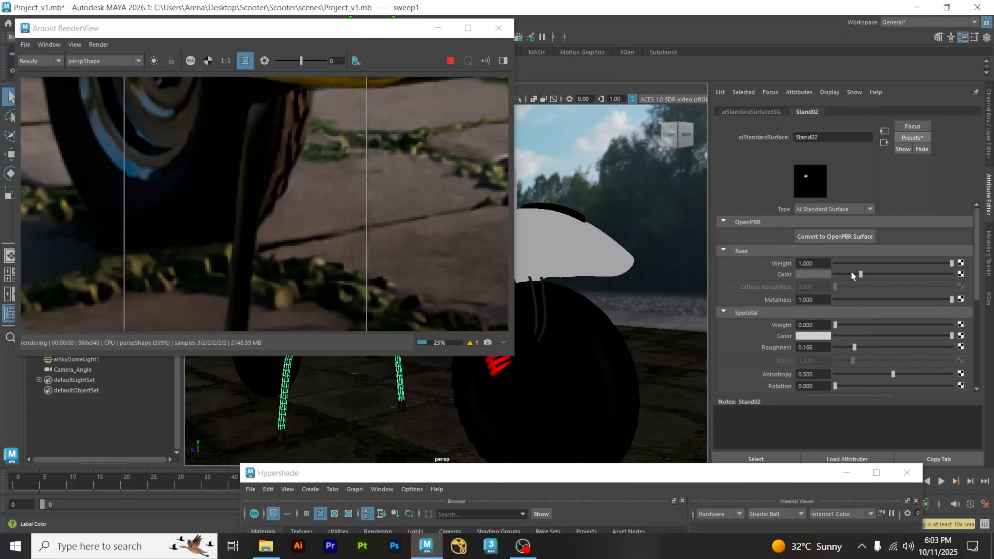
scroll(356, 195, "down", 5)
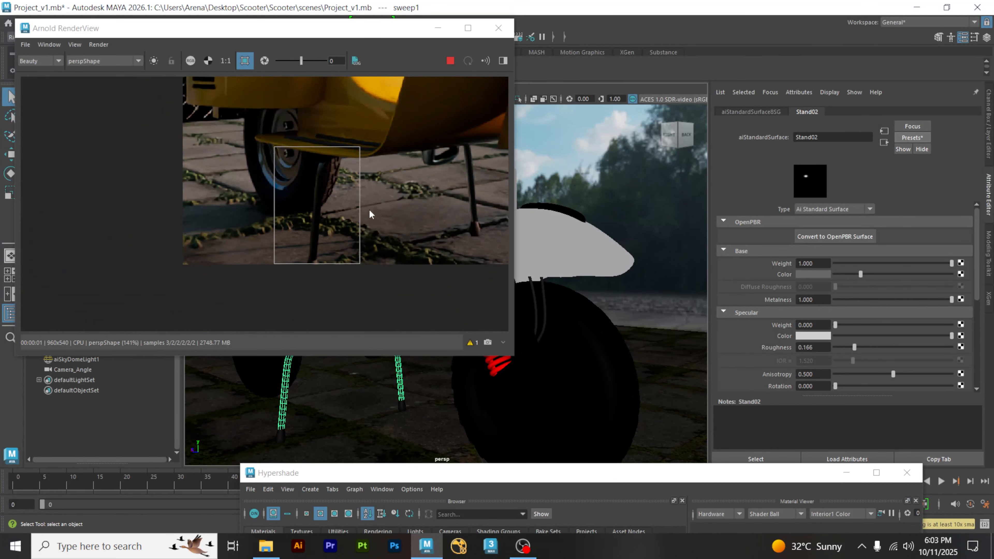
scroll(391, 231, "down", 5)
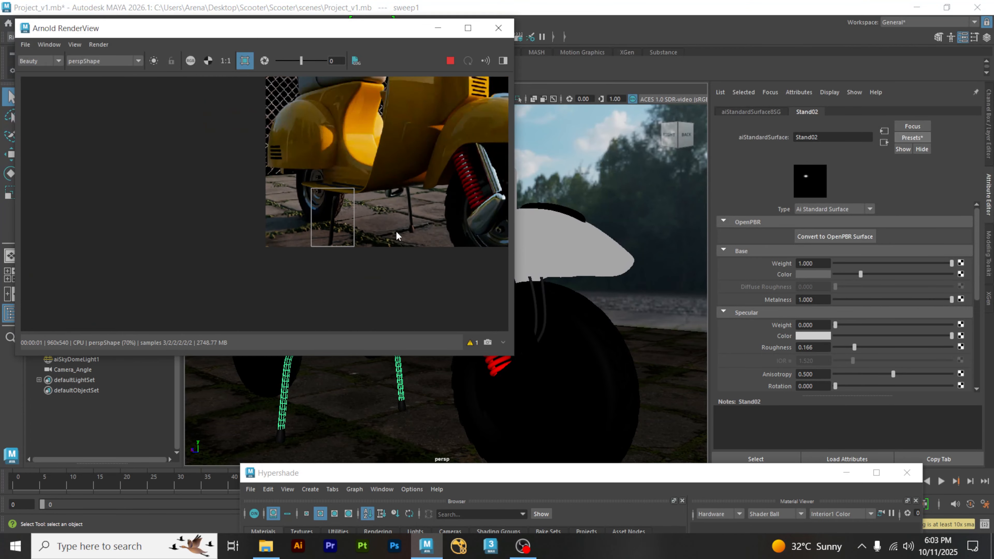
scroll(405, 244, "up", 10)
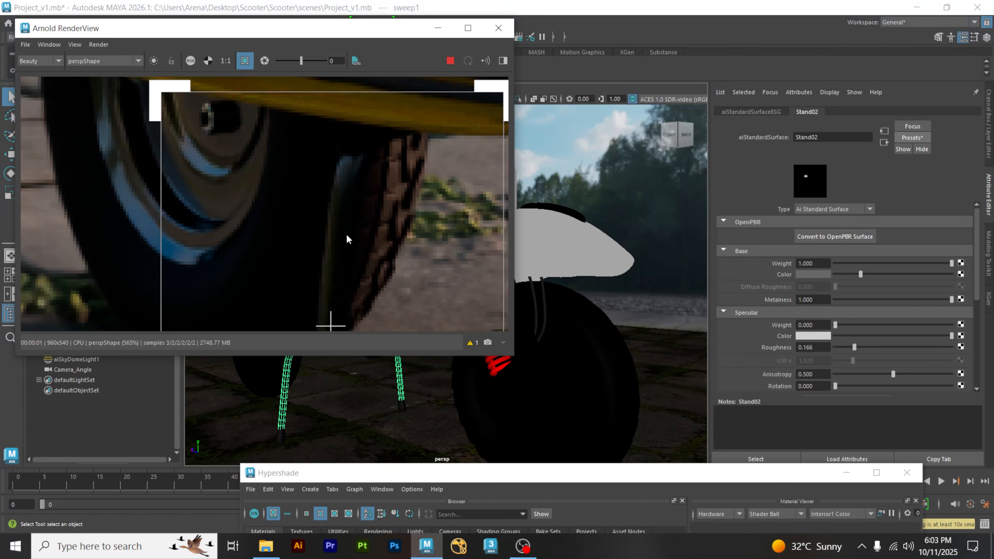
scroll(346, 236, "down", 4)
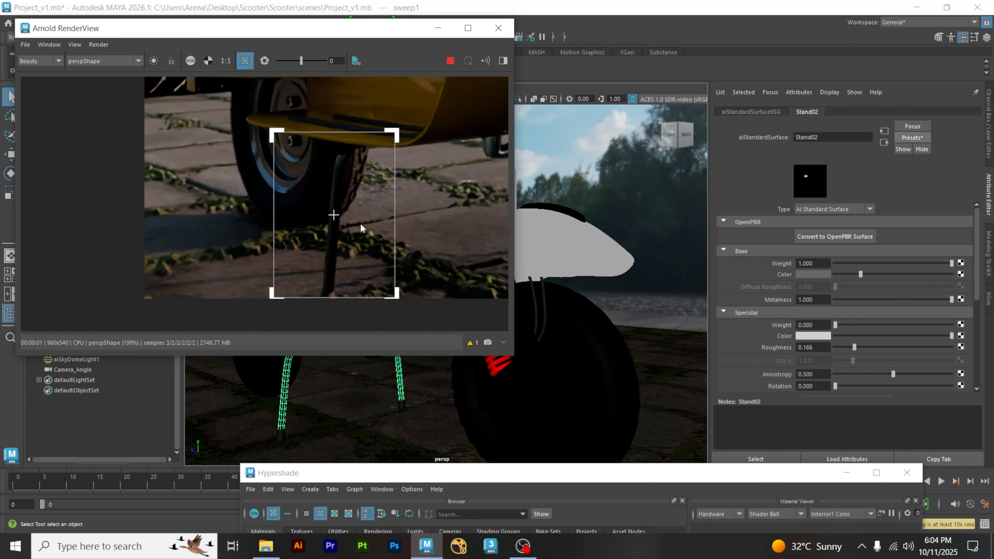
Step: Lighten the Stand02 base color slightly and raise its specular roughness to 0.242
left_click_drag(865, 274, 872, 273)
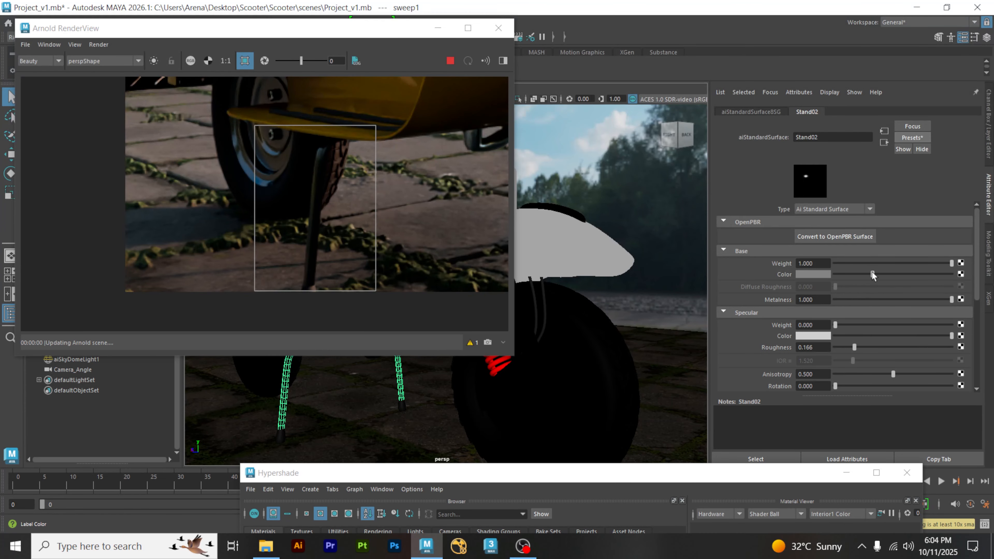
scroll(313, 184, "up", 2)
scroll(305, 175, "up", 1)
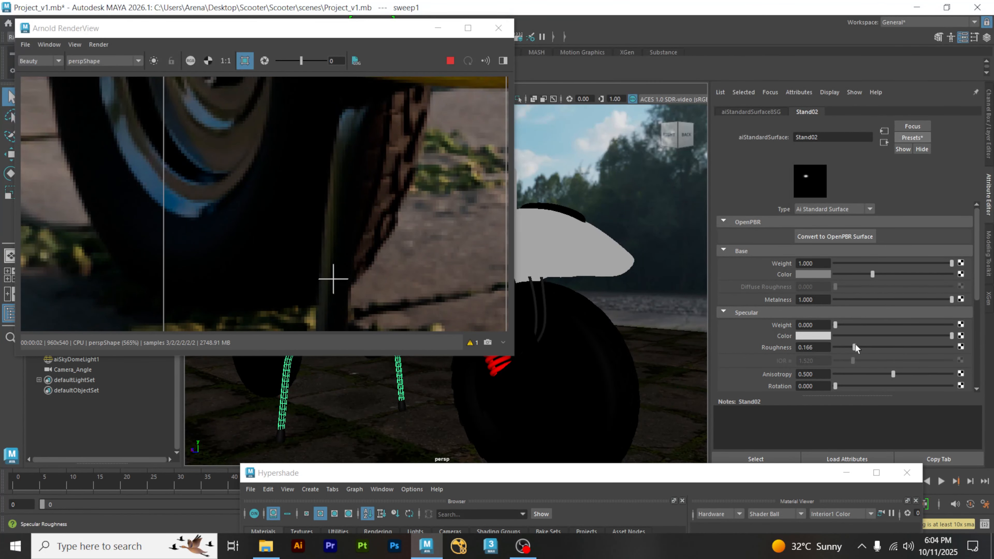
left_click_drag(854, 346, 863, 346)
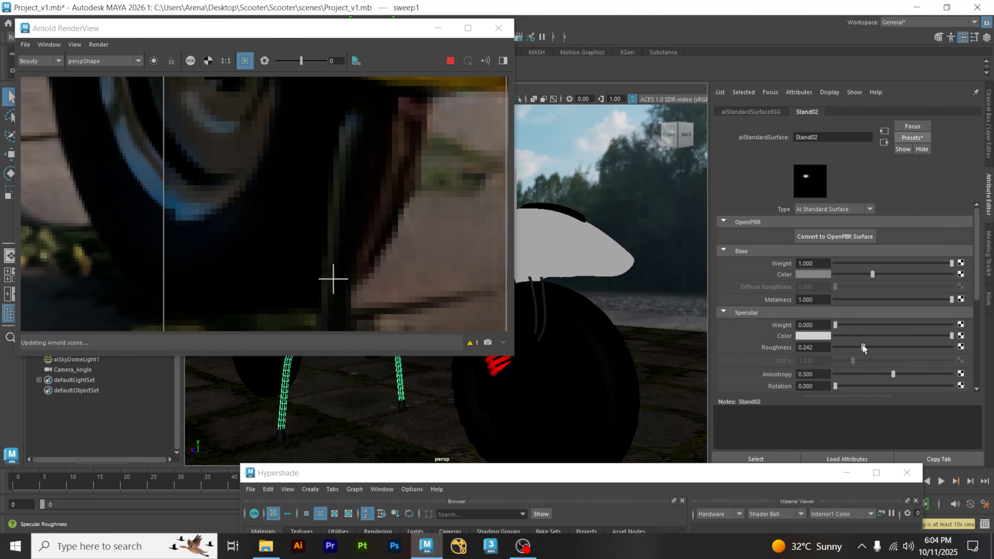
Step: Turn off the render crop region and reframe the perspective view to show the whole scooter from the front side
scroll(395, 223, "down", 3)
scroll(395, 224, "down", 3)
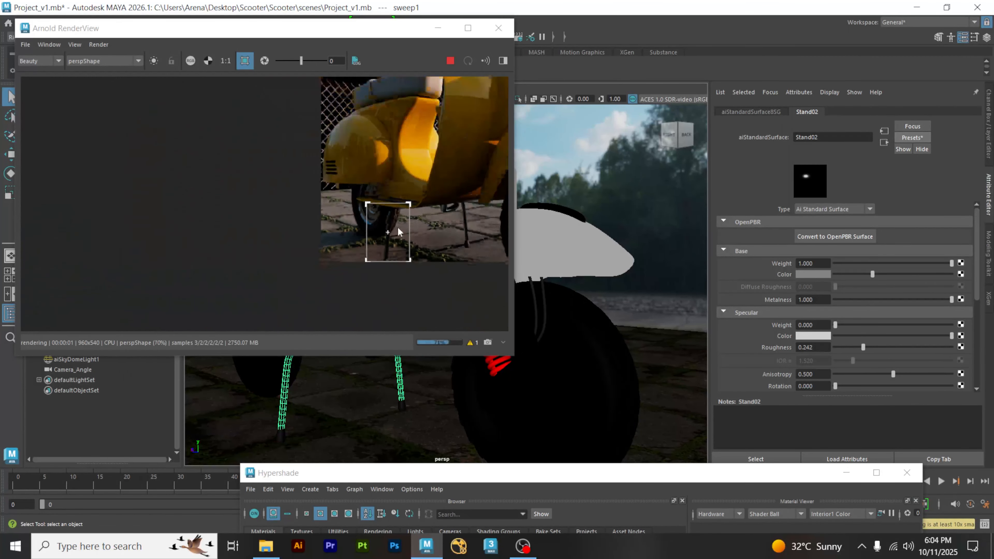
scroll(398, 227, "down", 1)
middle_click_drag(414, 239, 346, 244)
left_click_drag(592, 288, 624, 291, "alt")
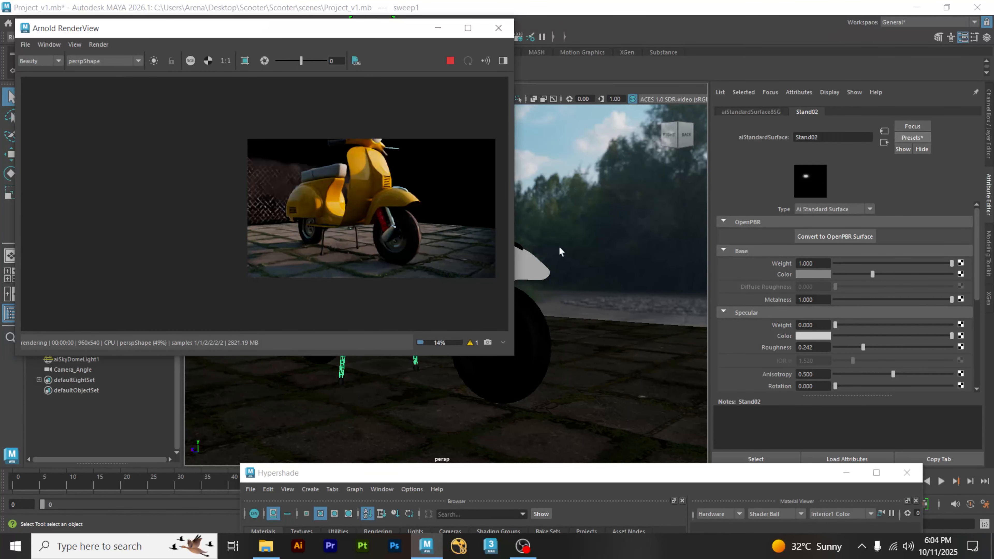
scroll(602, 229, "down", 4)
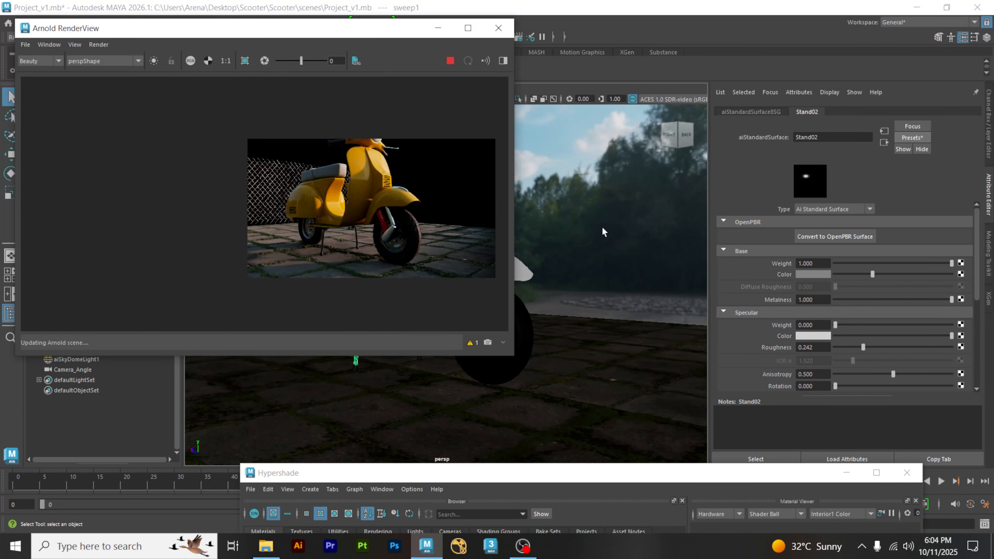
middle_click_drag(615, 216, 607, 277, "alt")
left_click_drag(611, 262, 619, 276, "alt")
Step: Shrink the Arnold RenderView window and reposition it beside the viewport with the whole scooter framed in the render
left_click_drag(509, 356, 244, 293)
scroll(189, 170, "down", 3)
middle_click_drag(188, 171, 118, 170)
scroll(132, 171, "up", 3)
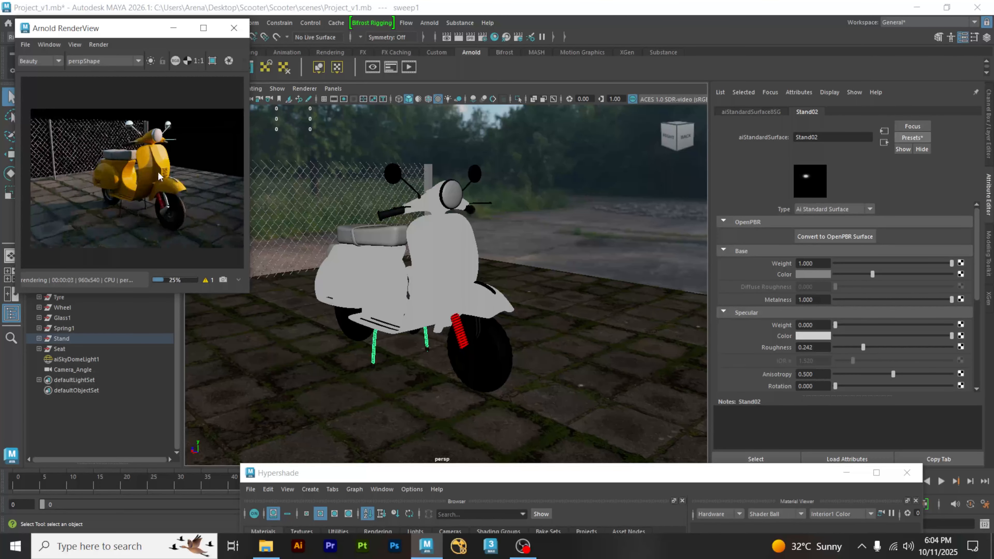
left_click(121, 17)
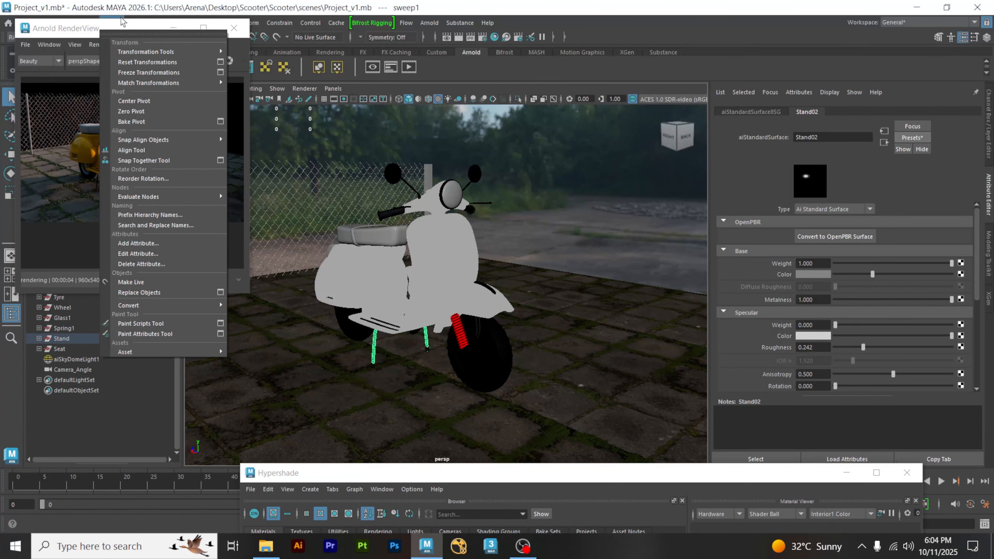
left_click(120, 19)
left_click_drag(120, 22, 120, 85)
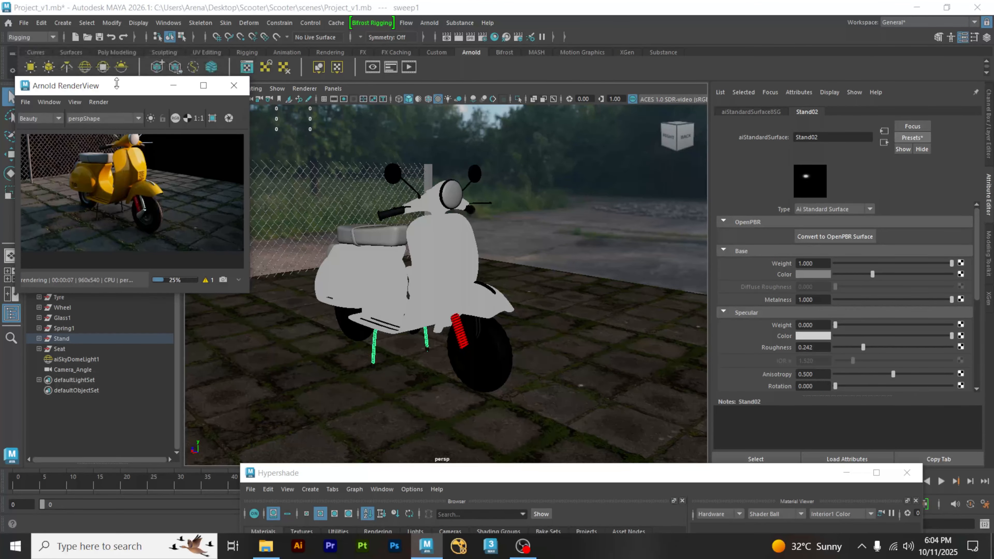
scroll(173, 206, "down", 2)
mouse_move(174, 206)
middle_mouse_down()
mouse_move(170, 193)
mouse_move(182, 205)
middle_mouse_up()
scroll(170, 194, "up", 2)
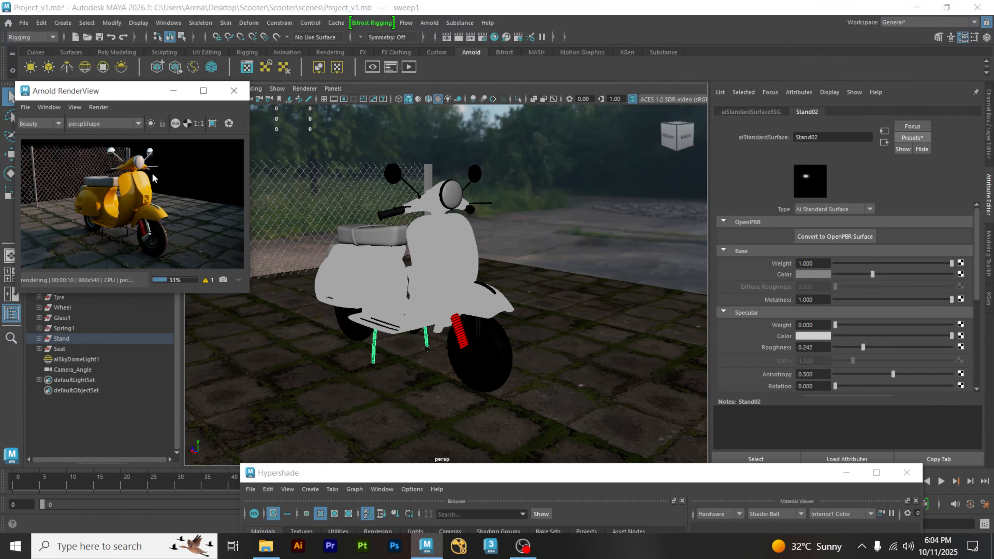
Step: Open the Arnold render log, copy the recommended disp_padding value 0.00563085964 from the pPlaneShape1 warning, and minimize the log
left_click(206, 280)
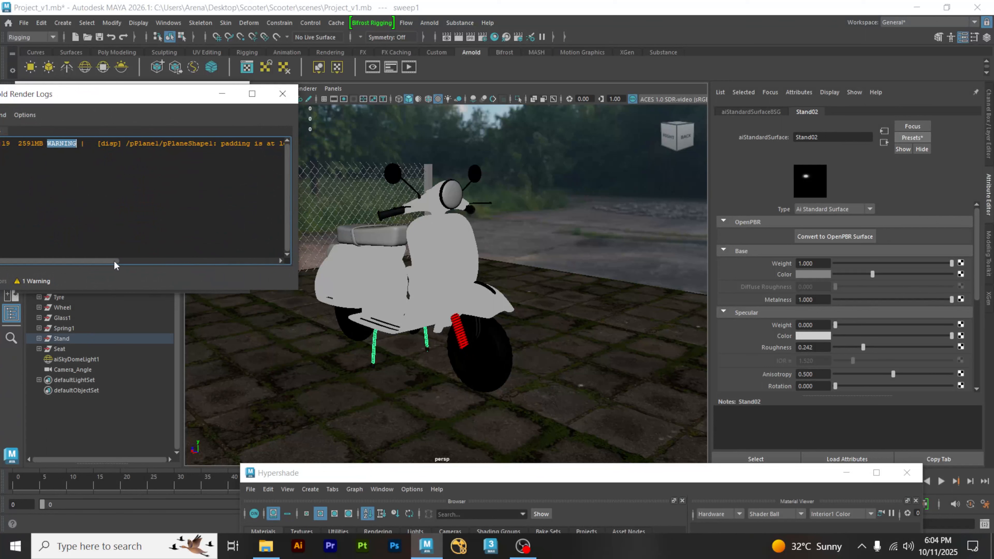
left_click_drag(114, 262, 288, 275)
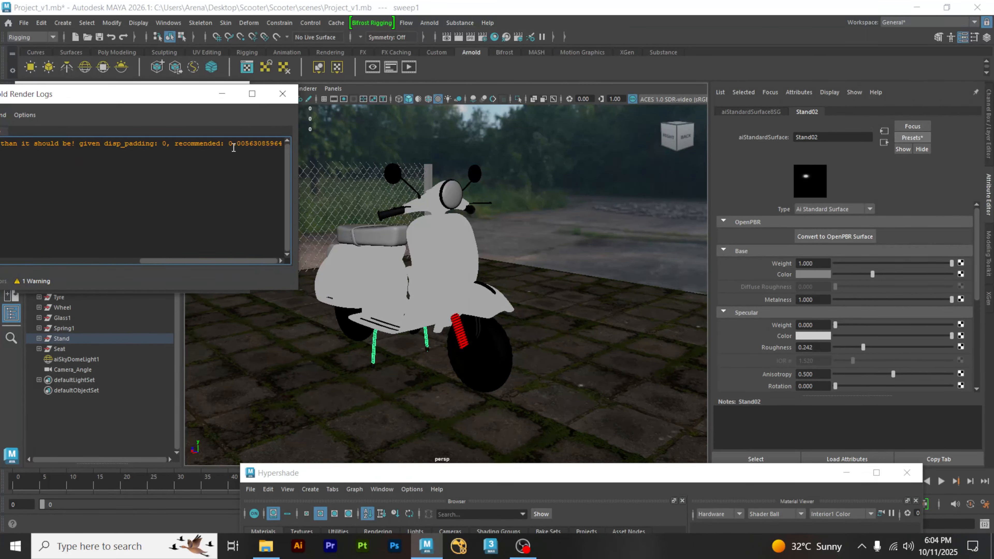
left_click_drag(228, 144, 287, 144)
left_click(222, 94)
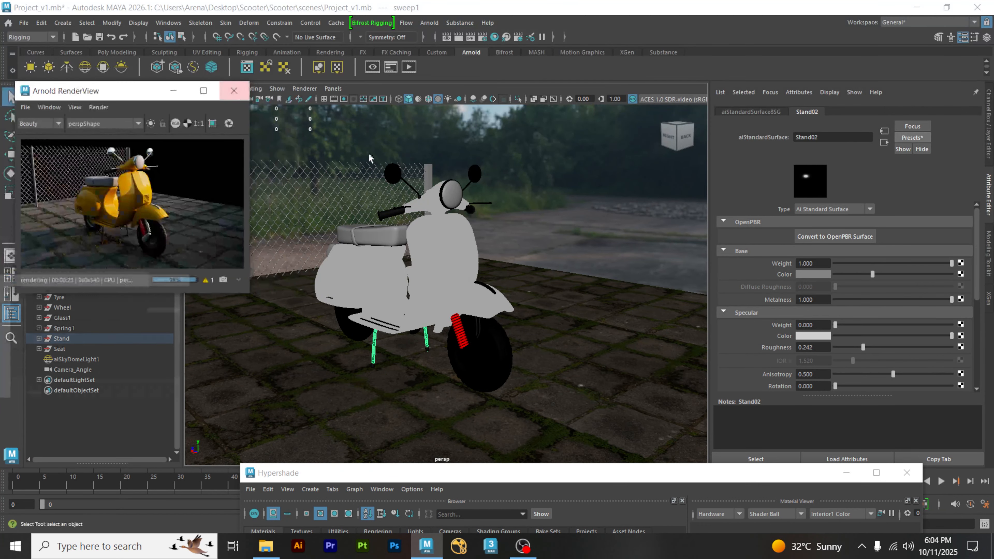
Step: Set the ground plane shape's displacement Bounds Padding to the copied value, 0.00563085964
left_click(627, 331)
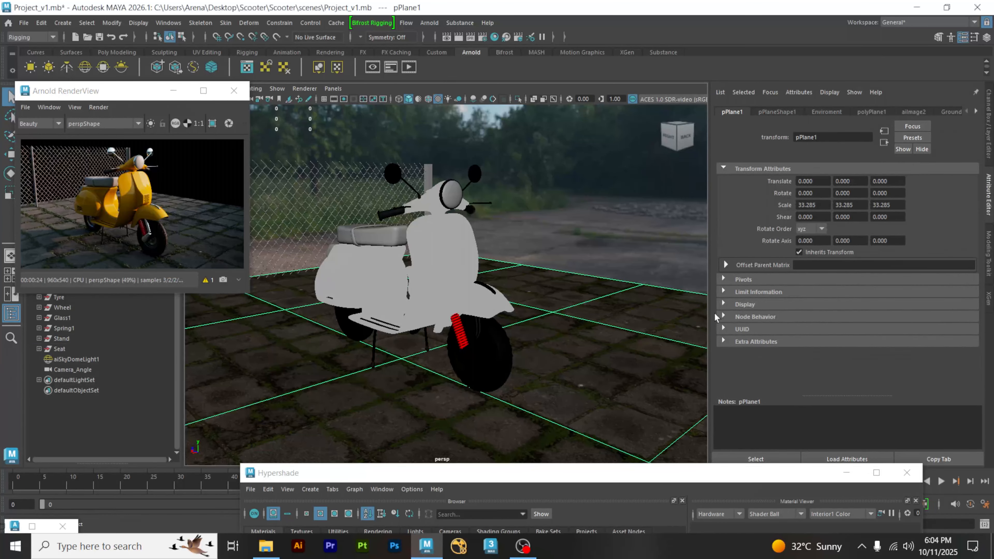
left_click(774, 114)
scroll(748, 313, "down", 5)
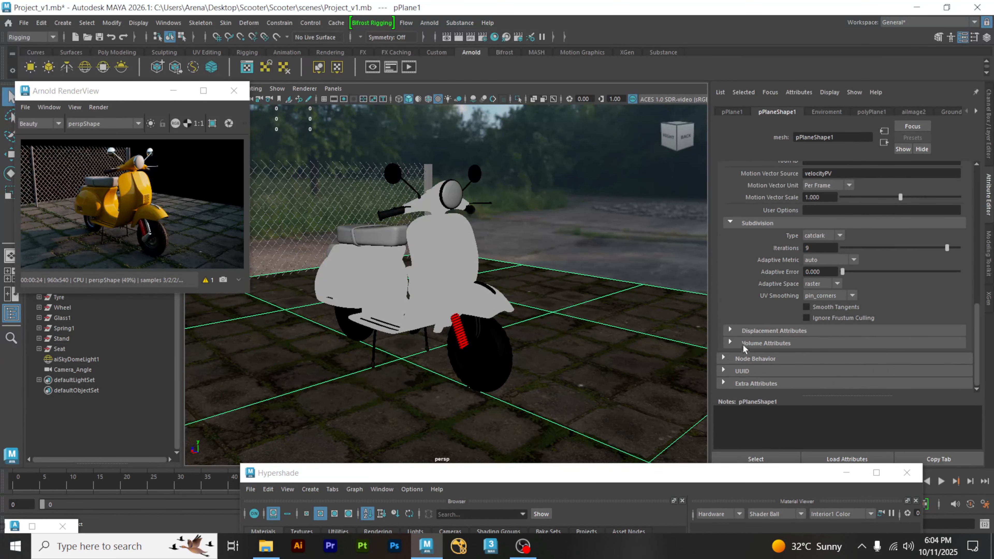
left_click(730, 332)
left_click(829, 355)
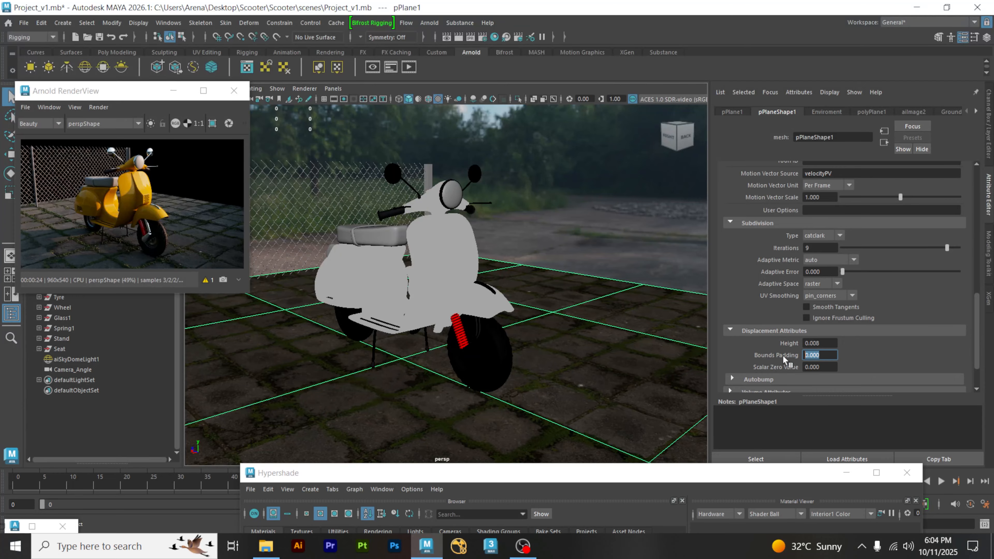
key("ctrl+v")
left_click(830, 344)
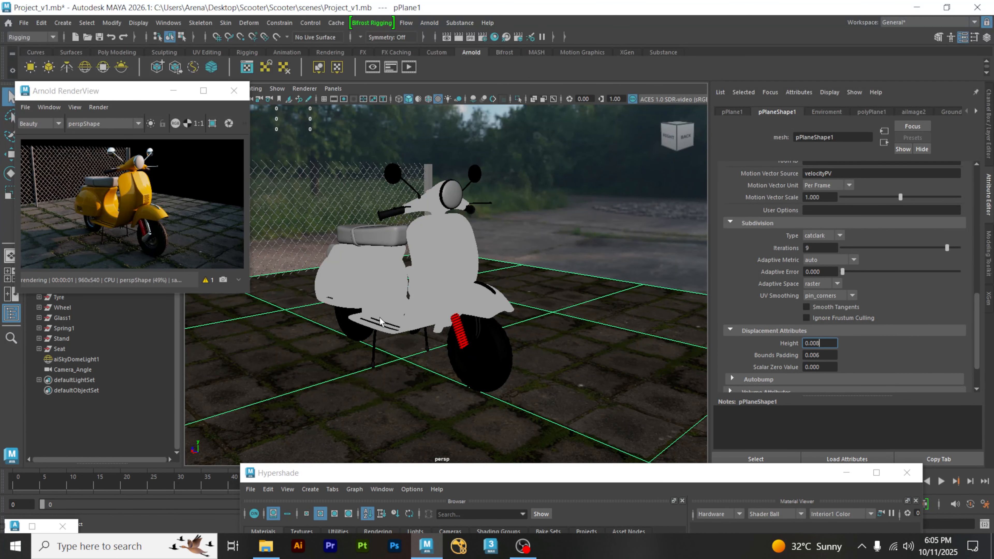
Step: Close and restart the Arnold render of the perspective view and examine the scooter on the ground plane
left_click(234, 91)
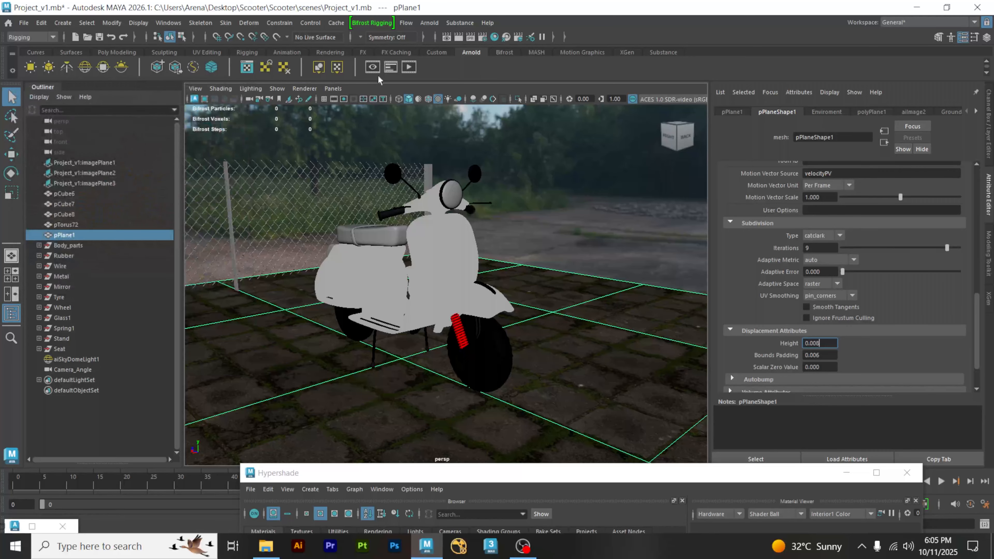
left_click(410, 68)
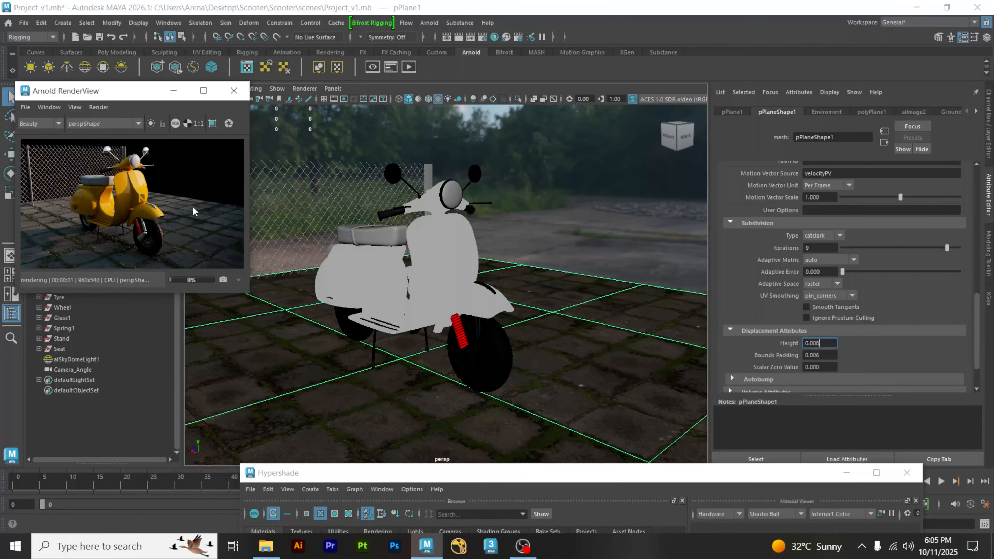
middle_click_drag(199, 211, 185, 209)
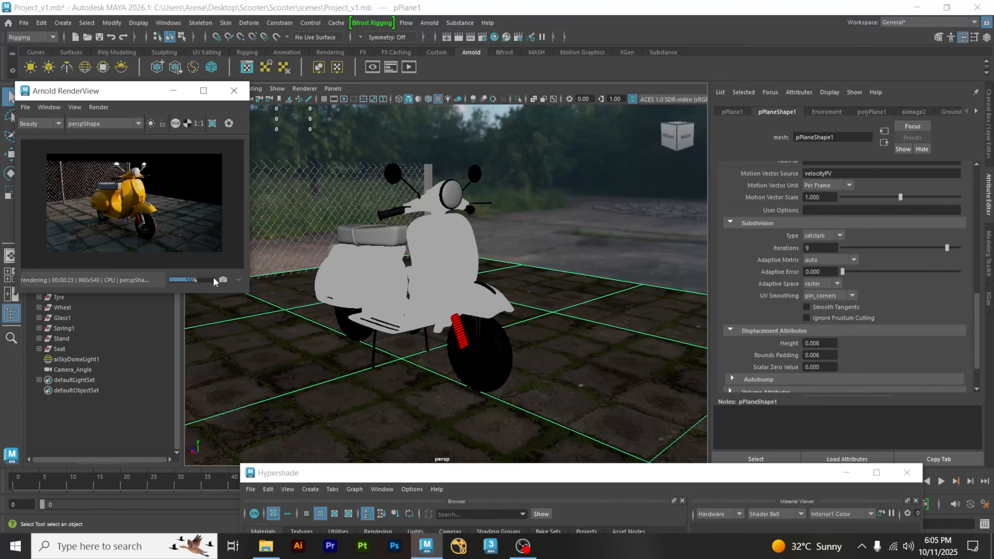
scroll(89, 198, "up", 2)
mouse_move(133, 214)
middle_mouse_down()
mouse_move(123, 194)
mouse_move(148, 212)
middle_mouse_up()
scroll(147, 211, "down", 2)
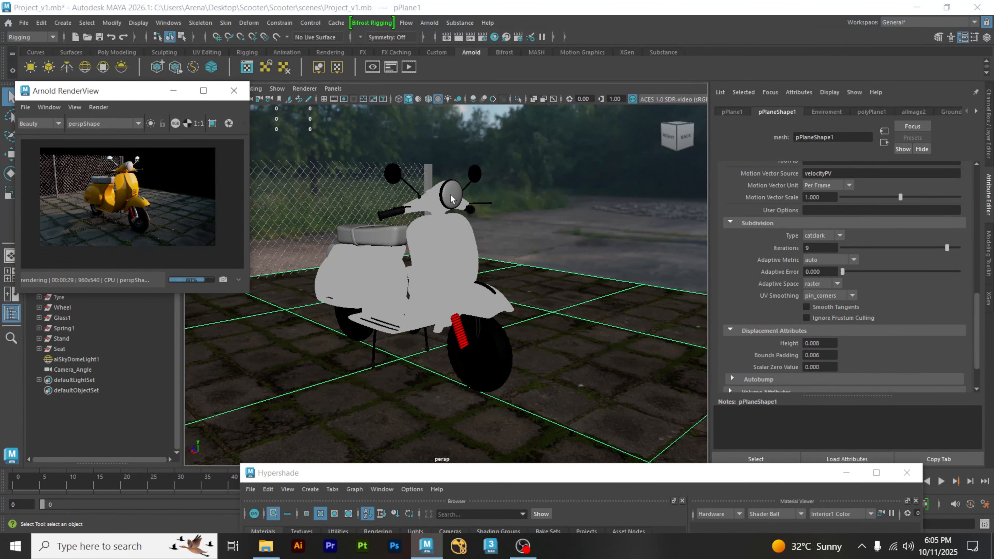
Step: Look over the material shader networks in Hypershade and minimize its window
left_click_drag(526, 473, 725, 88)
scroll(838, 414, "down", 3)
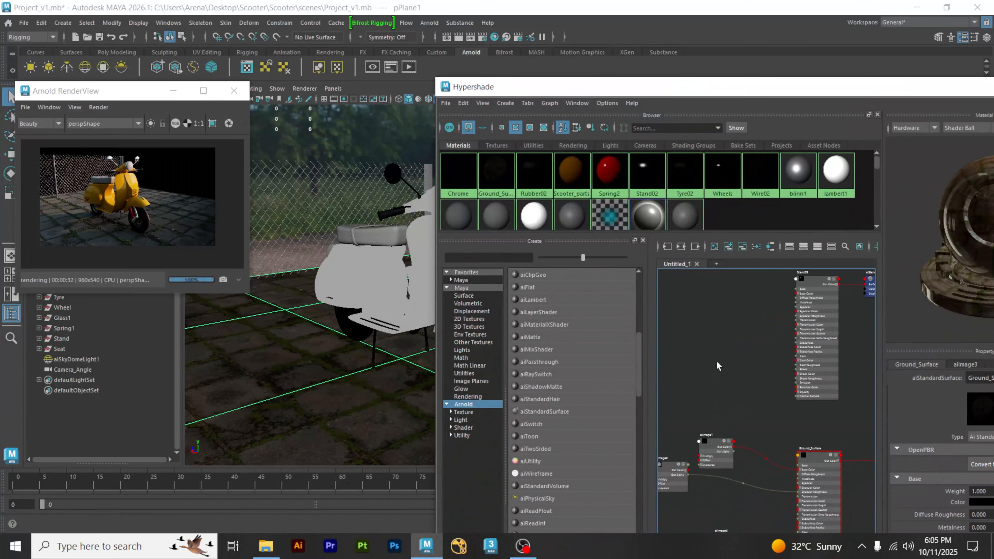
middle_click_drag(824, 408, 933, 379, "alt")
middle_click_drag(716, 355, 829, 333, "alt")
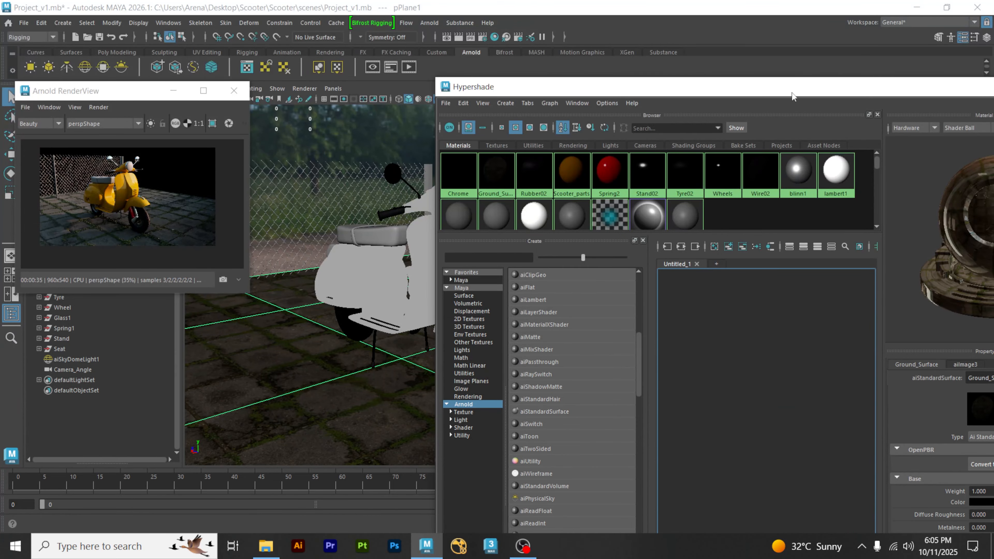
left_click_drag(791, 92, 498, 233)
left_click(757, 233)
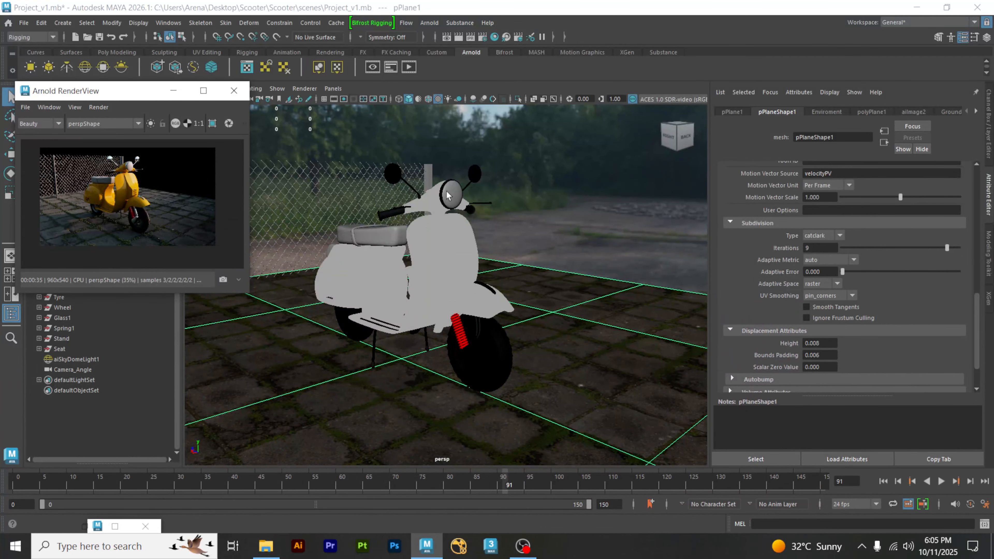
Step: Examine the scooter's headlight, mirrors, handlebar and seat up close in the viewport and live render
right_click_drag(450, 196, 535, 194, "alt")
middle_click_drag(499, 198, 508, 235, "alt")
right_click_drag(507, 235, 539, 187, "alt")
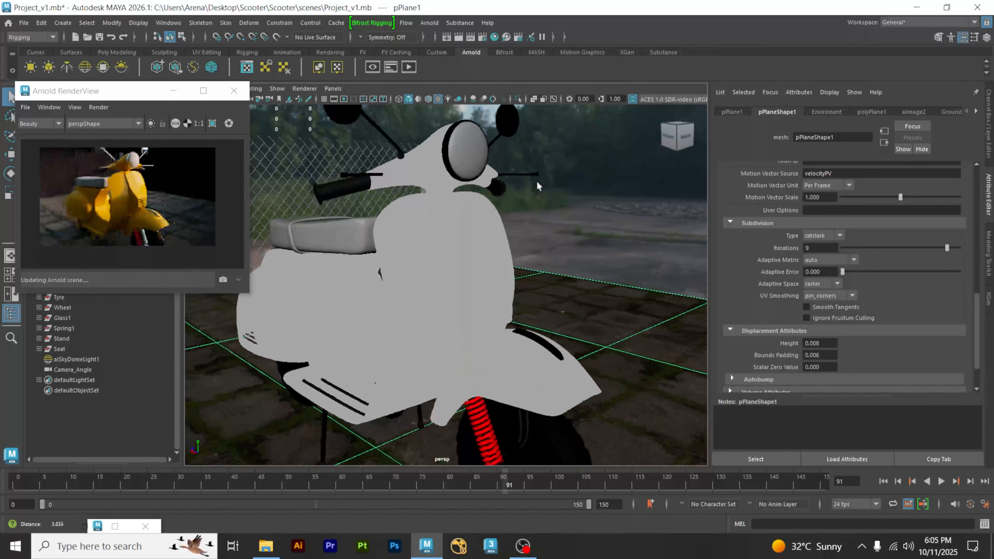
middle_click_drag(465, 129, 485, 179, "alt")
middle_click_drag(506, 212, 528, 275, "alt")
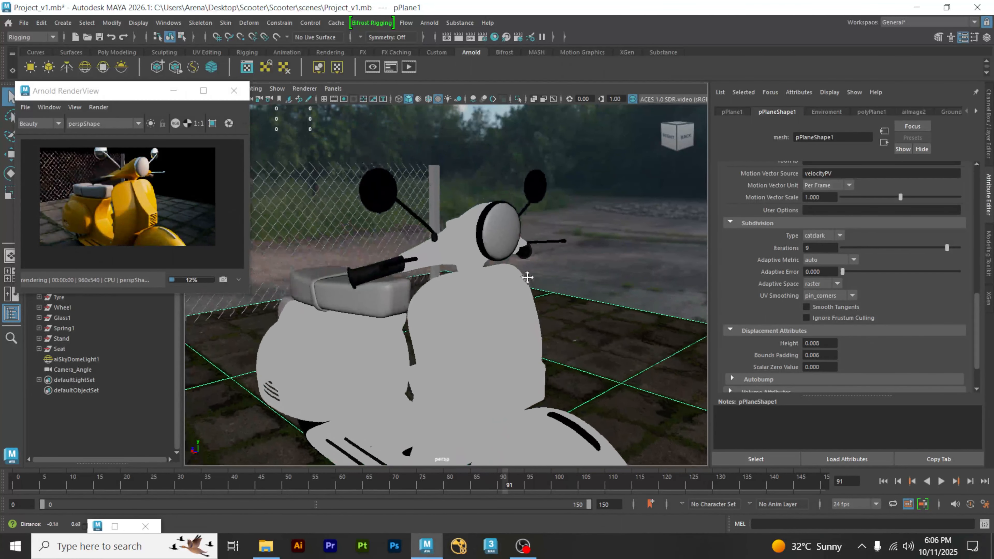
right_click_drag(529, 271, 643, 226, "alt")
middle_click_drag(493, 265, 527, 304, "alt")
right_click_drag(583, 313, 554, 312, "alt")
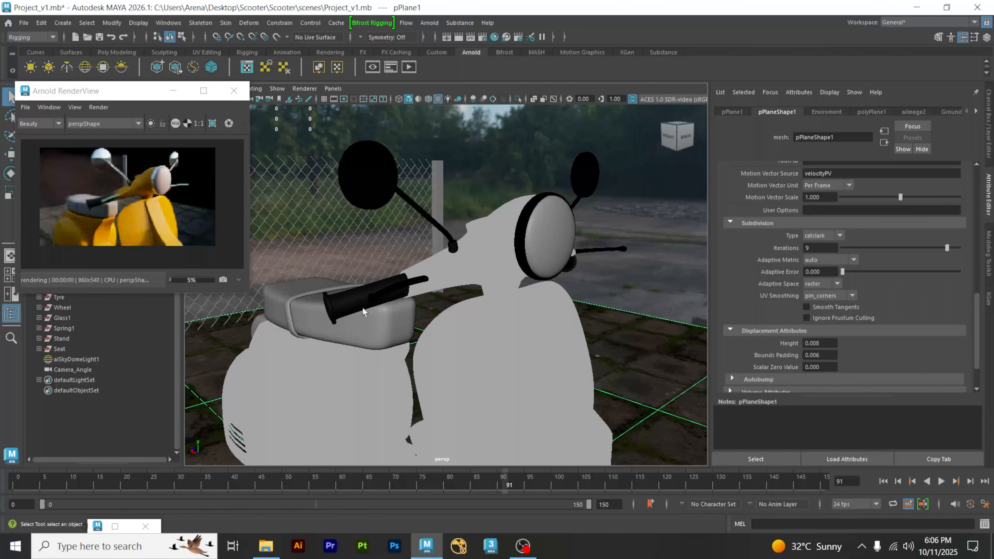
right_click_drag(365, 311, 249, 309, "alt")
middle_click_drag(400, 304, 539, 307, "alt")
right_click_drag(539, 318, 456, 318, "alt")
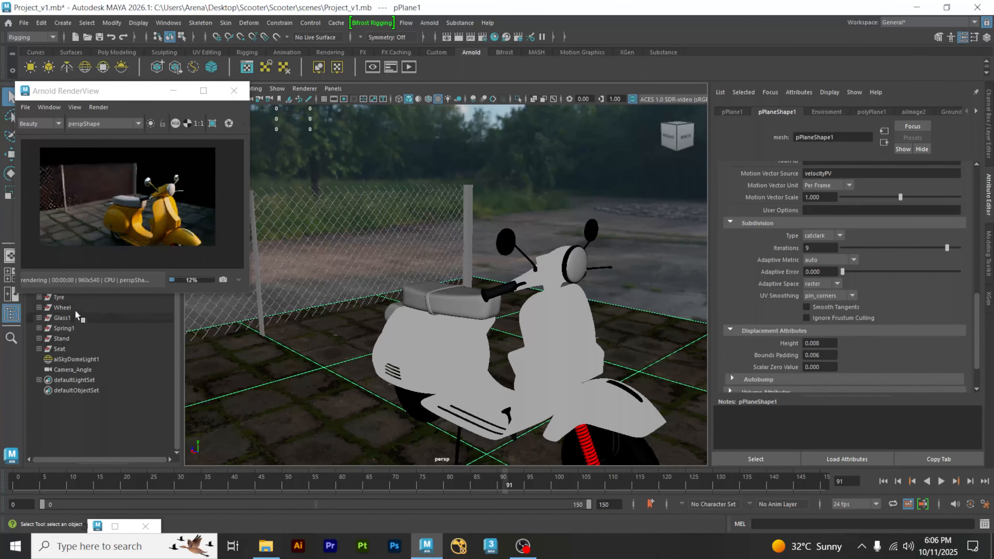
Step: Minimize the Arnold RenderView, select the Glass1 group and check which scooter parts it covers
left_click(172, 92)
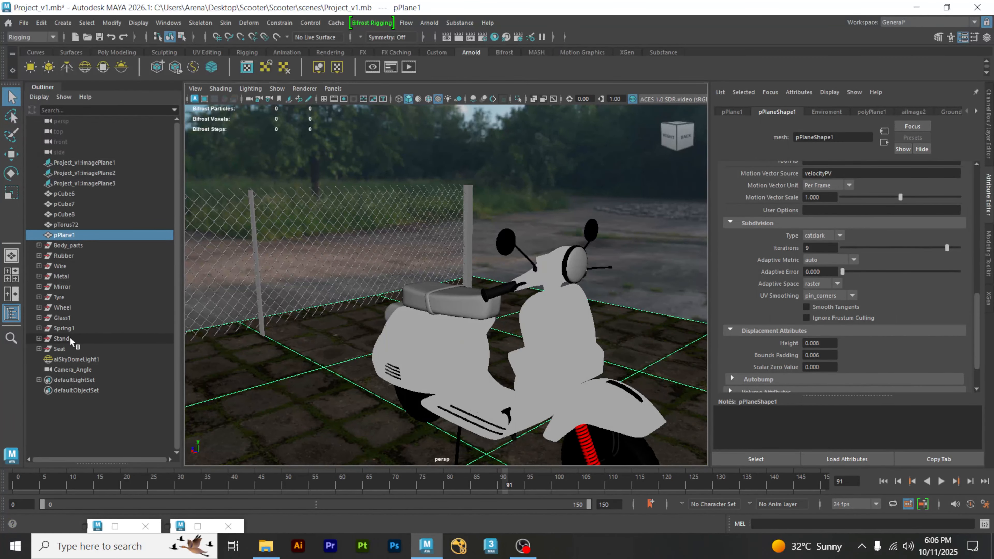
left_click(63, 317)
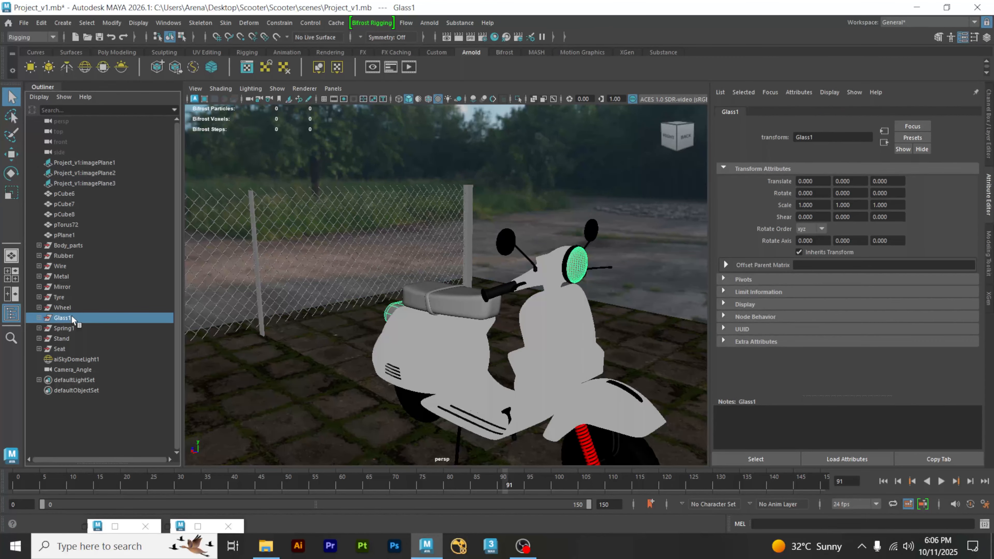
left_click_drag(489, 313, 526, 316, "alt")
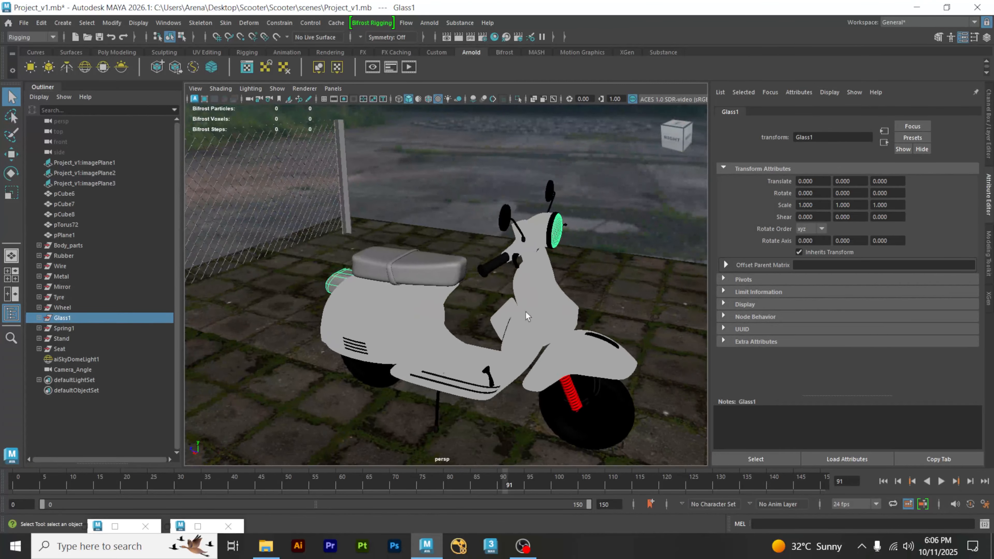
left_click_drag(454, 301, 429, 290, "alt")
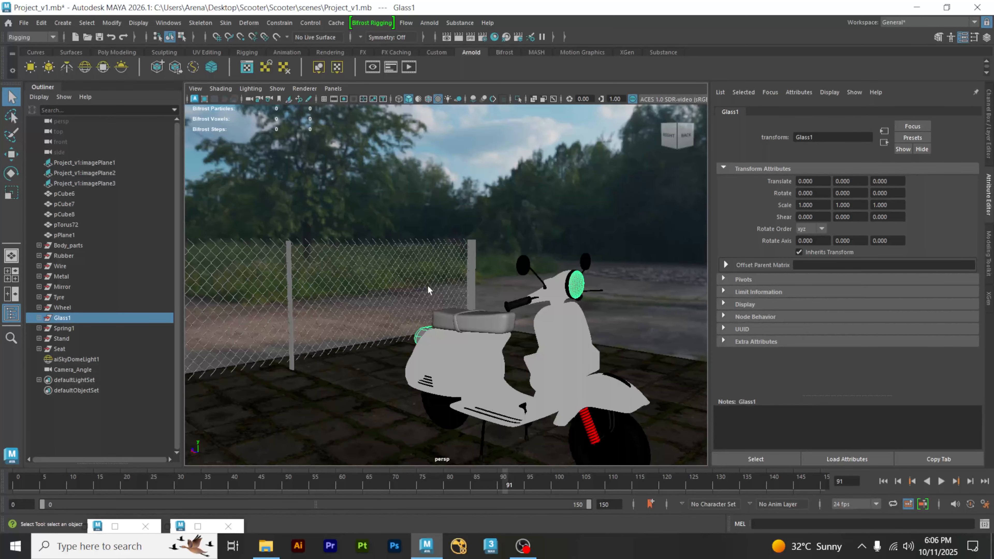
middle_click_drag(507, 315, 458, 292, "alt")
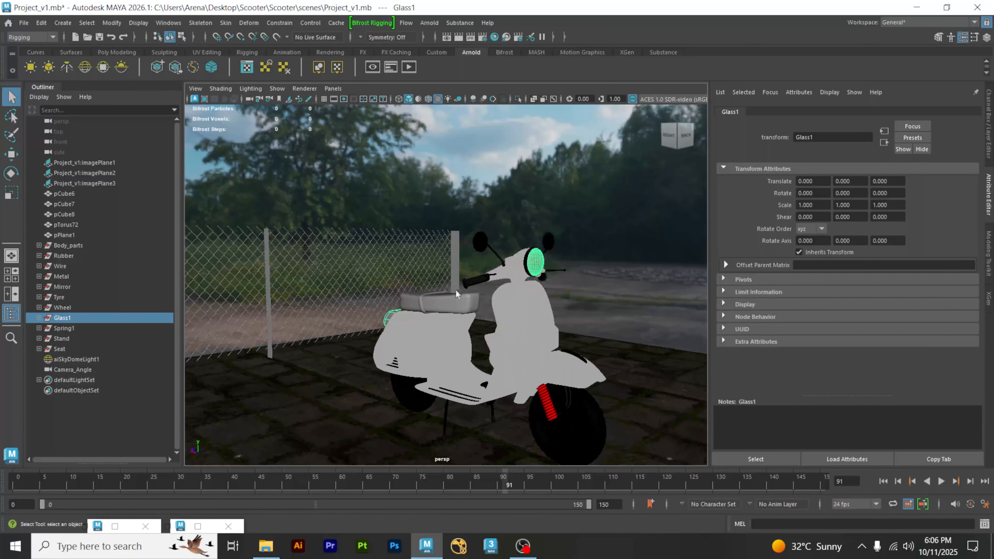
Step: Move the tail light mesh polySurface18 out of the Glass1 group to the top level of the scene
left_click(39, 317)
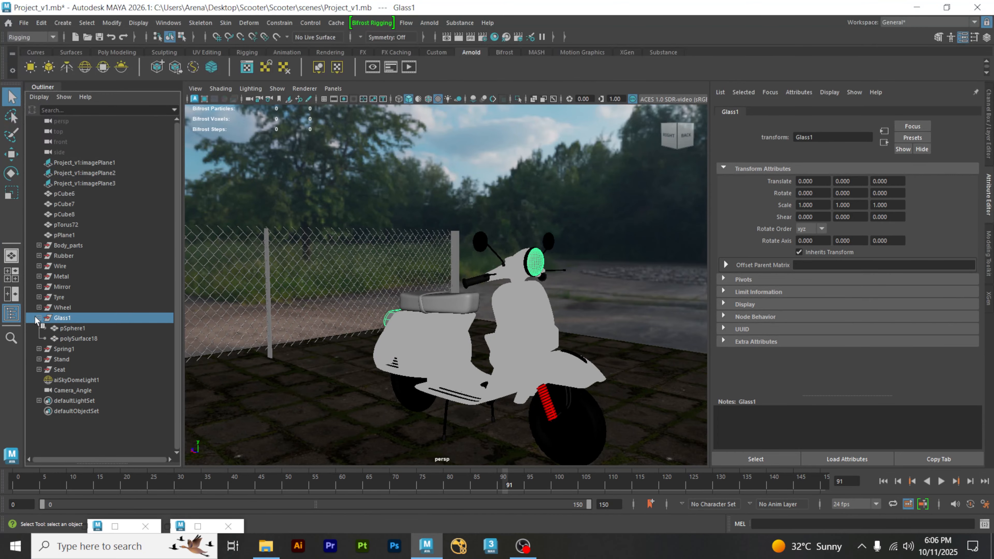
left_click(80, 338)
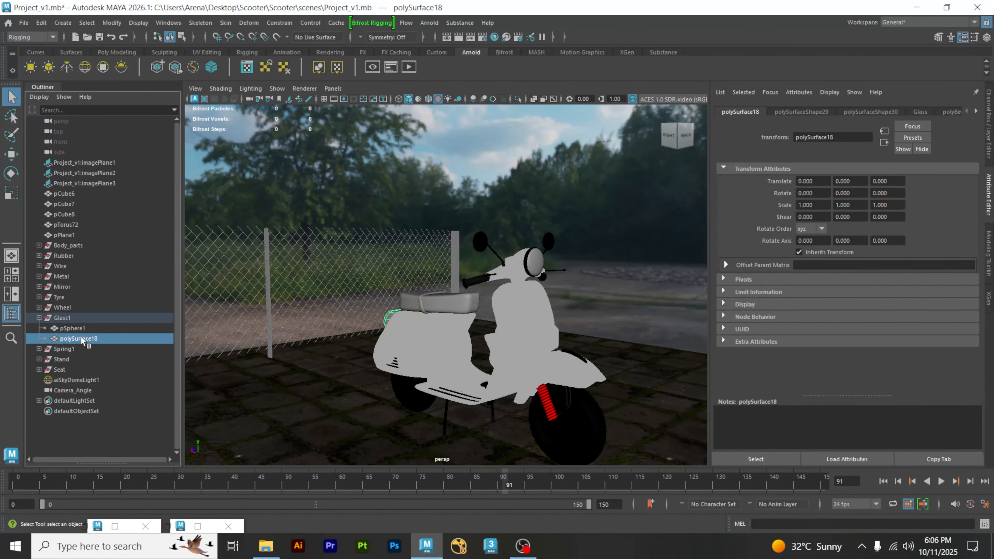
left_click_drag(82, 337, 73, 309)
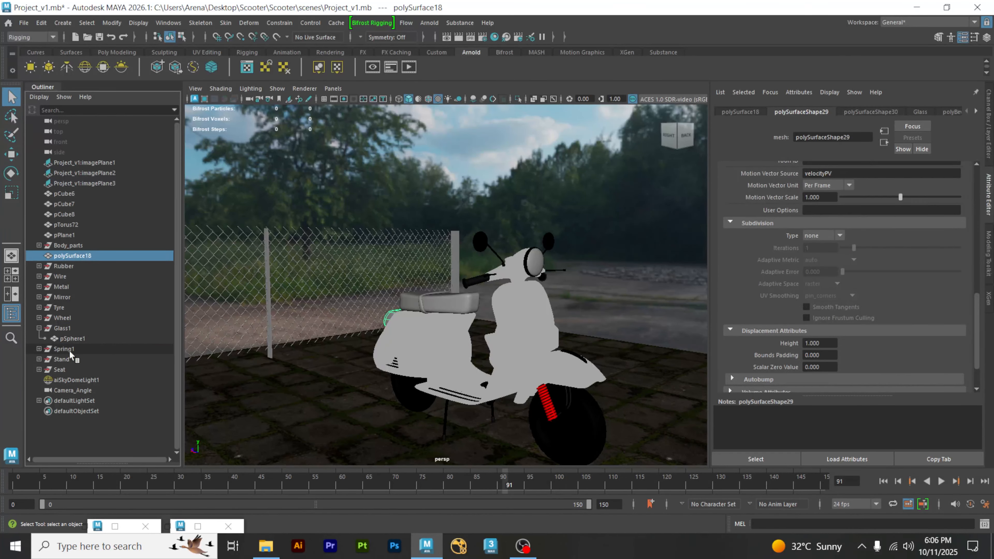
left_click(39, 329)
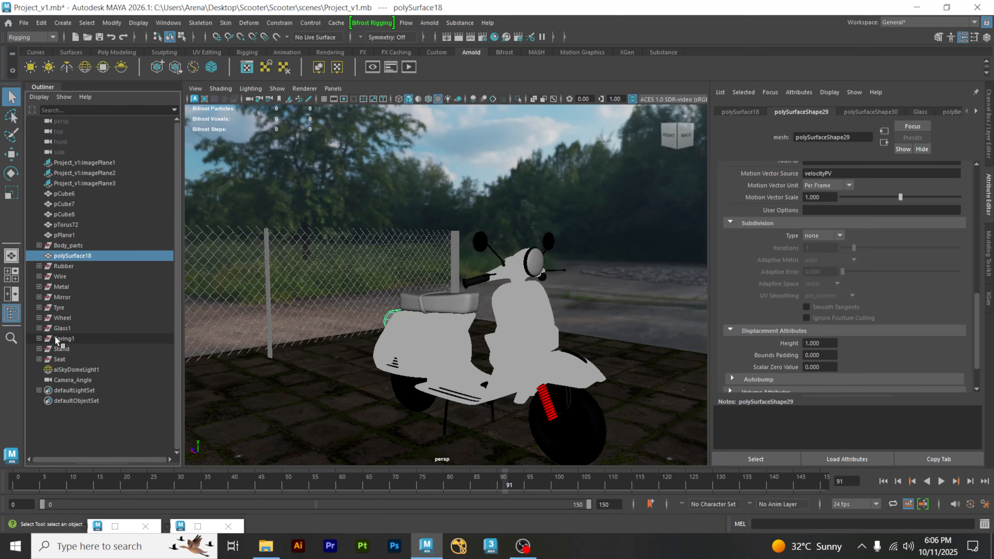
Step: Rename the Glass1 group to Front_Glass1
left_click(75, 329)
double_click(69, 329)
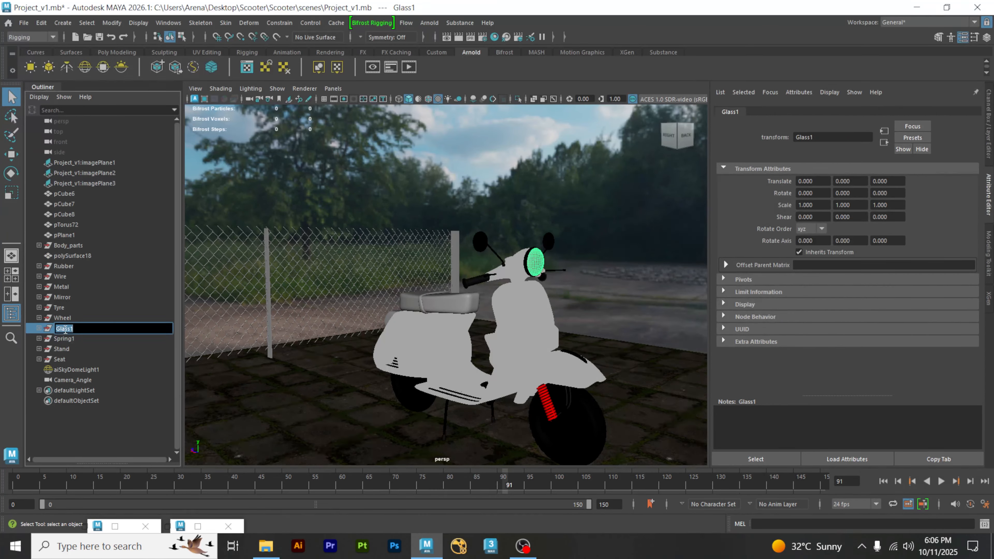
left_click(68, 329)
left_click(53, 329)
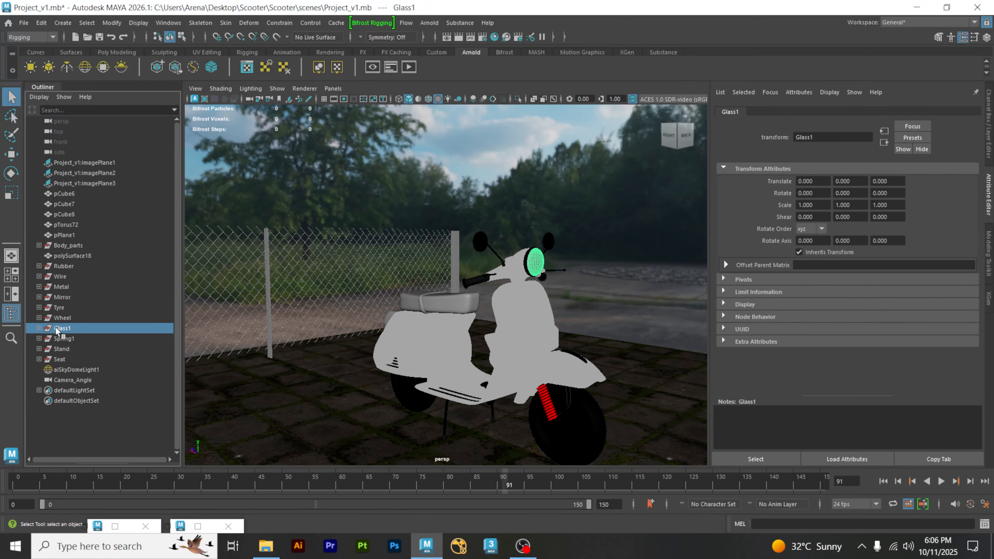
double_click(57, 329)
key("Left")
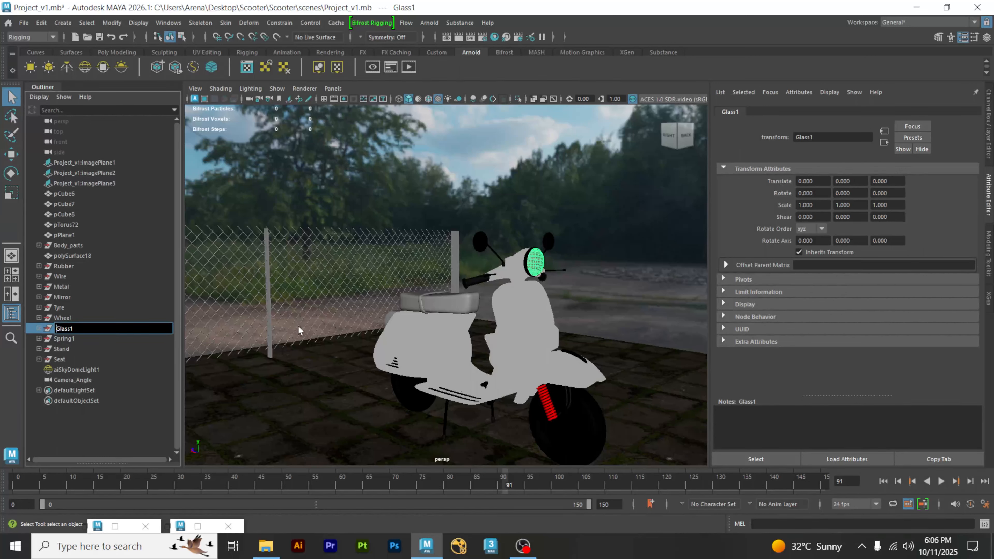
type("Front_")
left_click(99, 428)
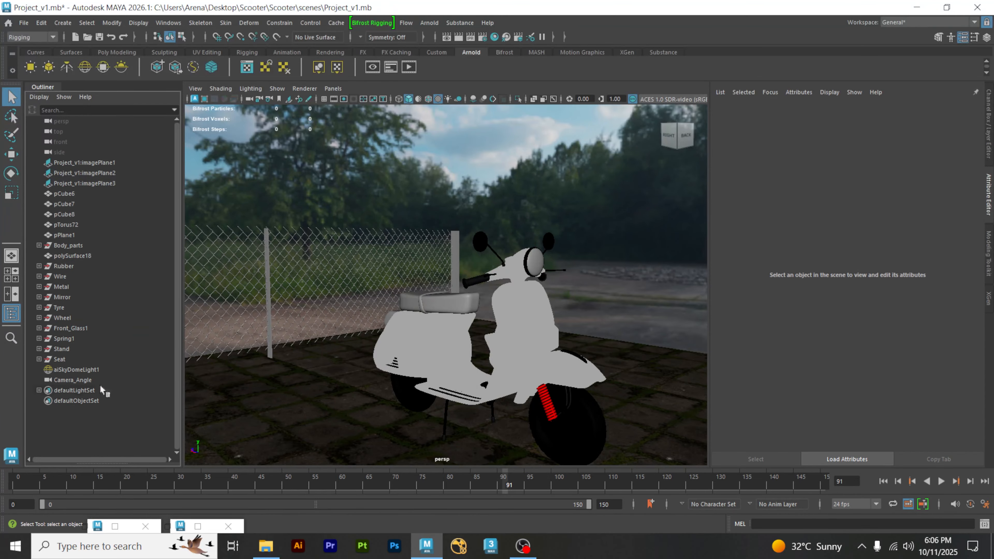
Step: Put the tail light mesh polySurface18 in its own group and name the group Backlight
left_click(65, 256)
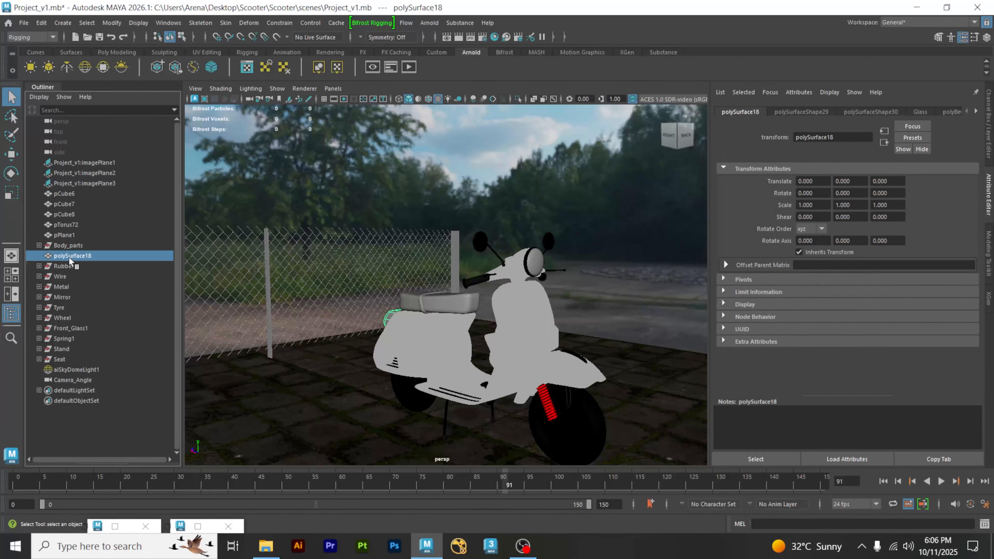
key("ctrl+g")
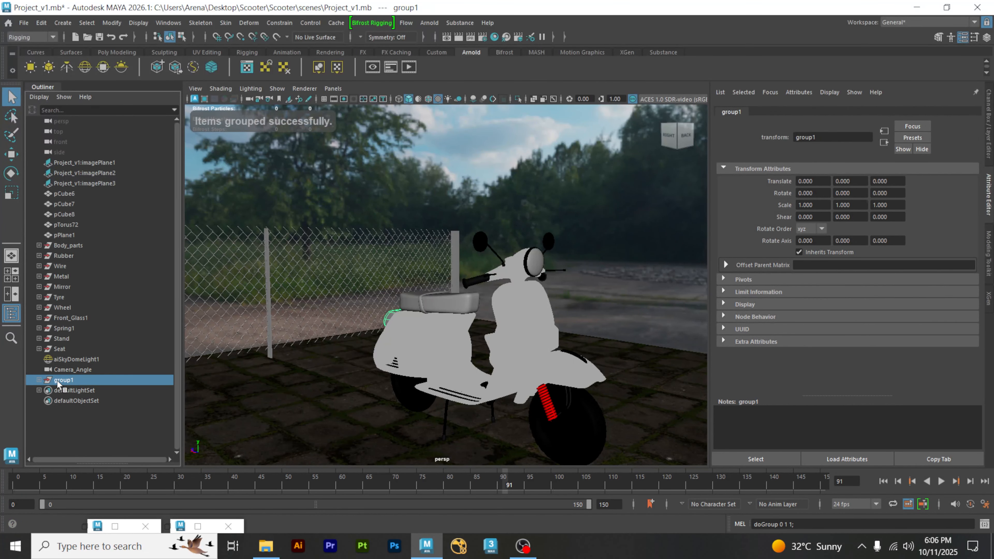
double_click(66, 380)
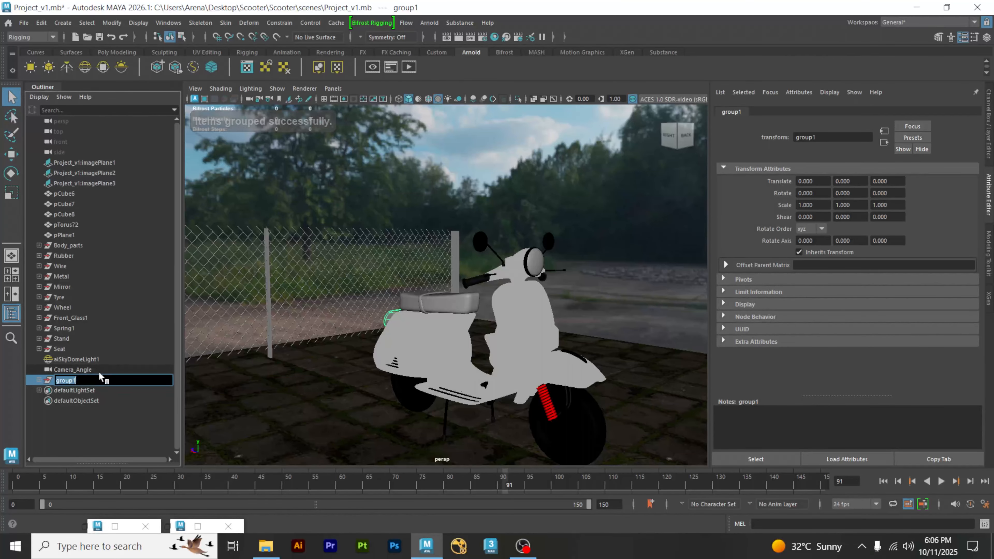
type("Backlight")
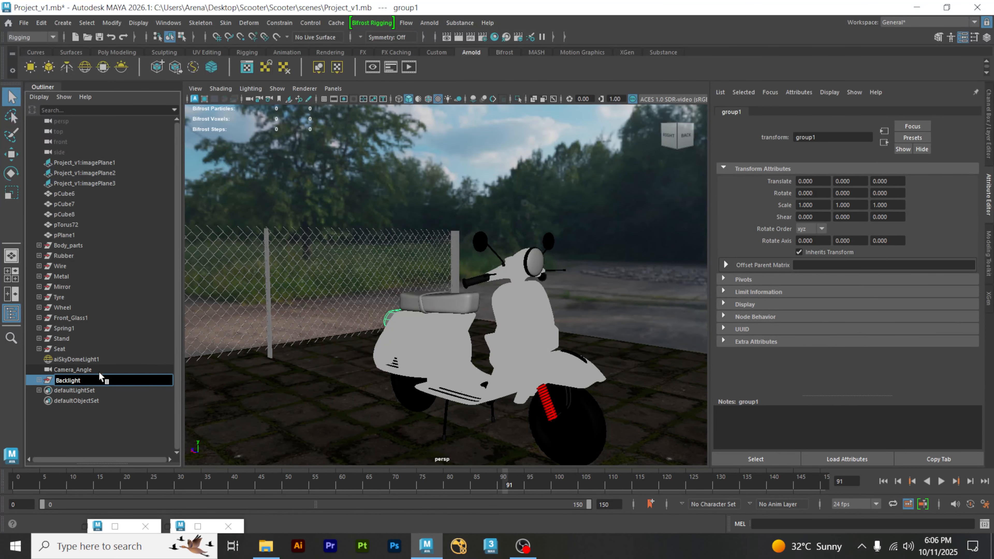
left_click(92, 425)
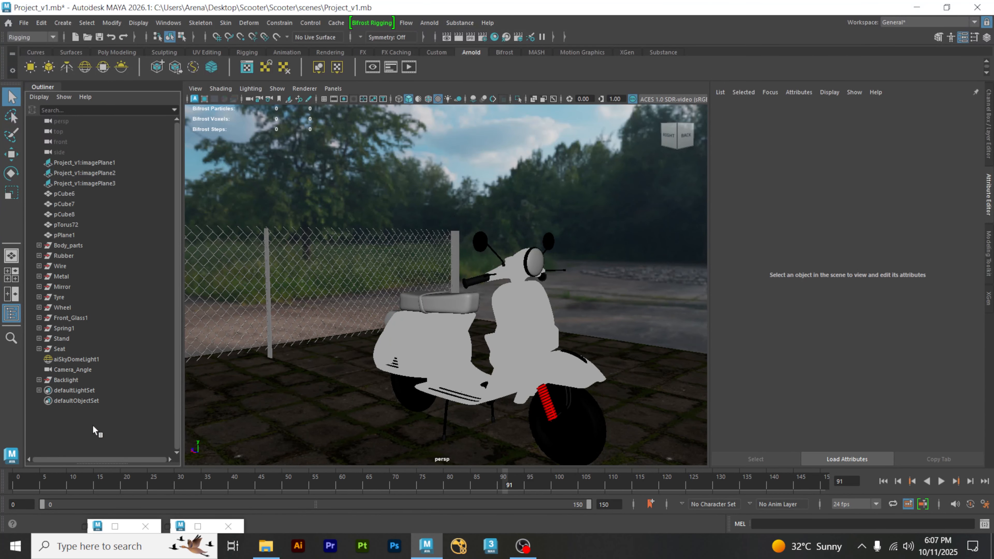
Step: Move the Backlight group up in the scene hierarchy so it sits directly below the Mirror group
left_click(74, 379)
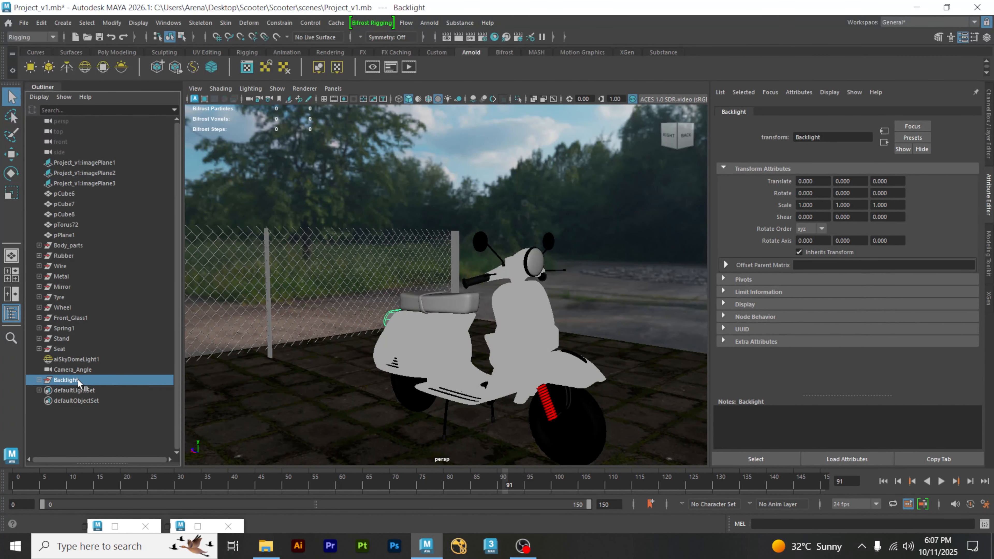
left_click_drag(77, 378, 87, 352)
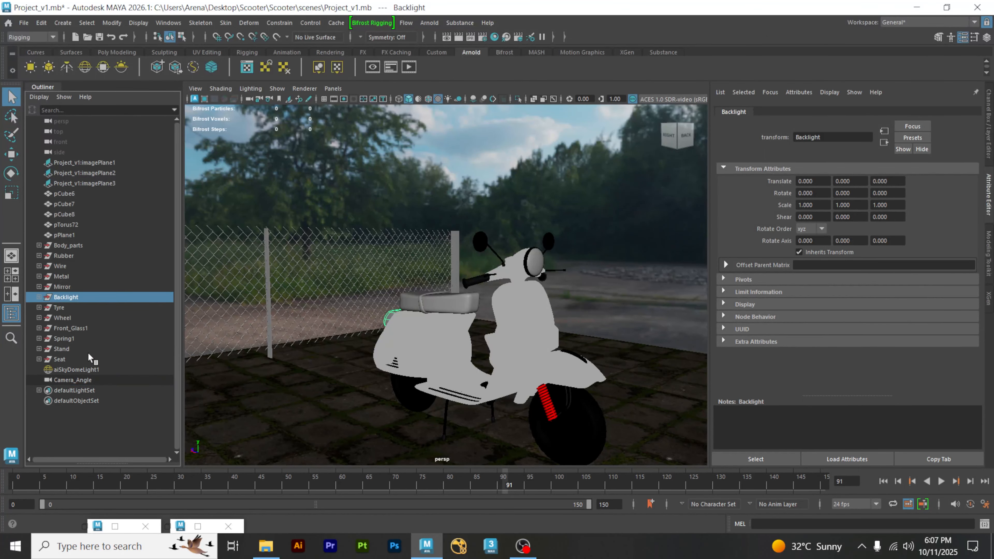
left_click(104, 422)
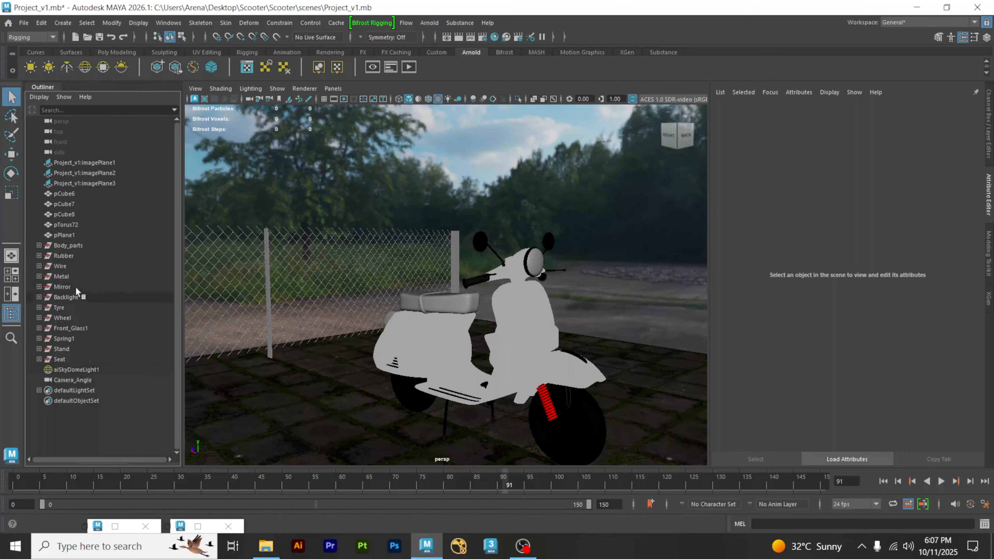
left_click(71, 294)
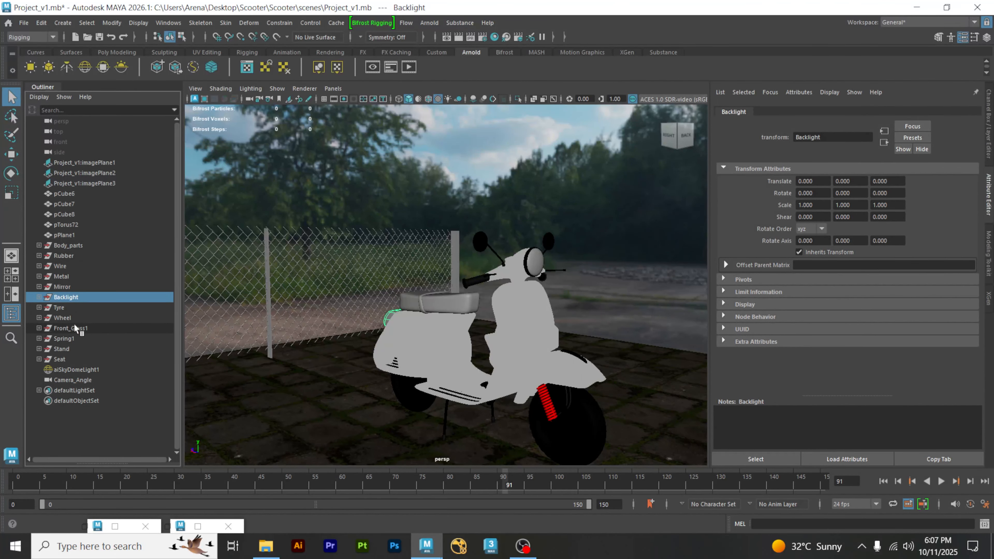
Step: Rename the headlight's Front_Glass1 group to Front_Light
left_click(104, 329)
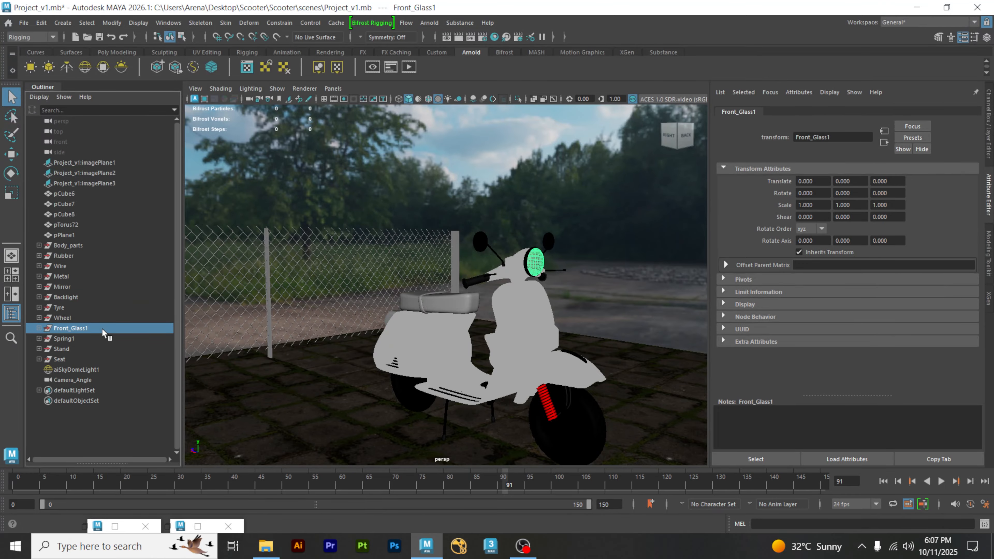
scroll(511, 247, "up", 4)
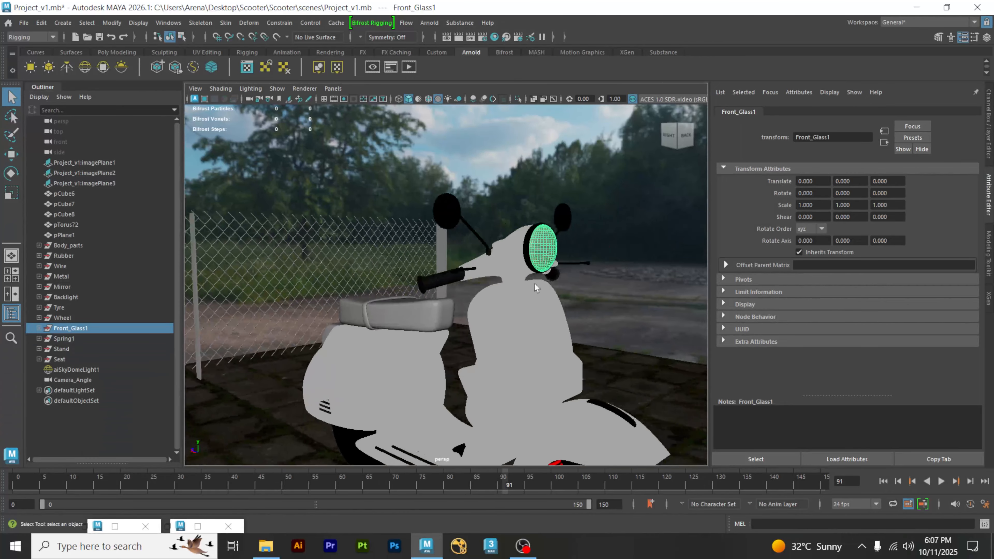
double_click(80, 328)
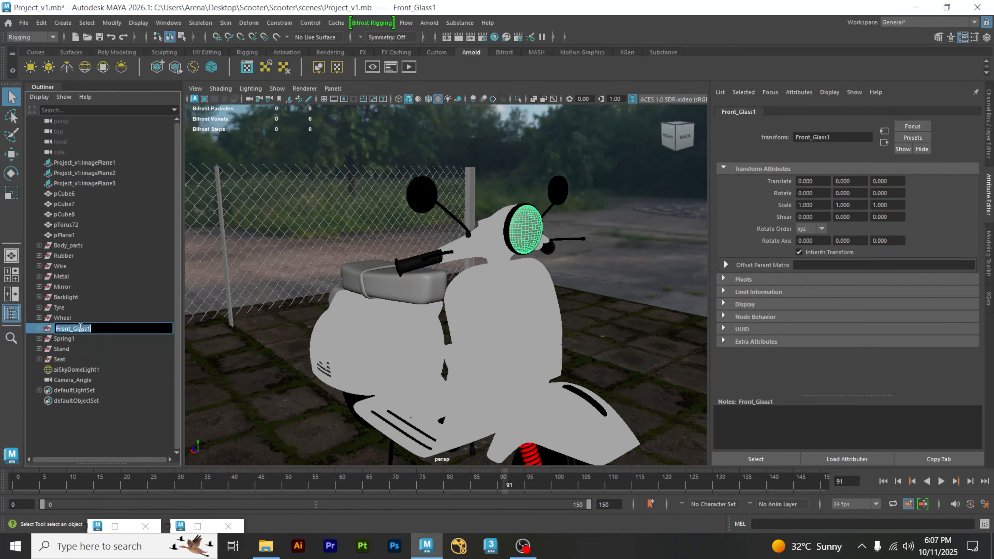
left_click(75, 328)
type("Light")
left_click(111, 423)
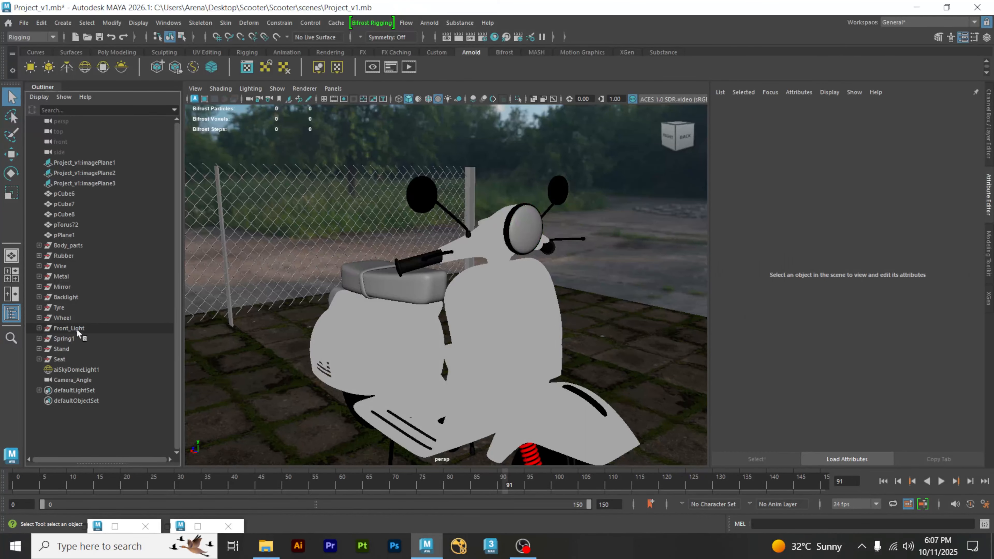
Step: Select the tail light mesh at the scooter's rear and restore Hypershade so the mesh remains visible beside it
left_click_drag(517, 256, 359, 271, "alt")
scroll(346, 278, "up", 6)
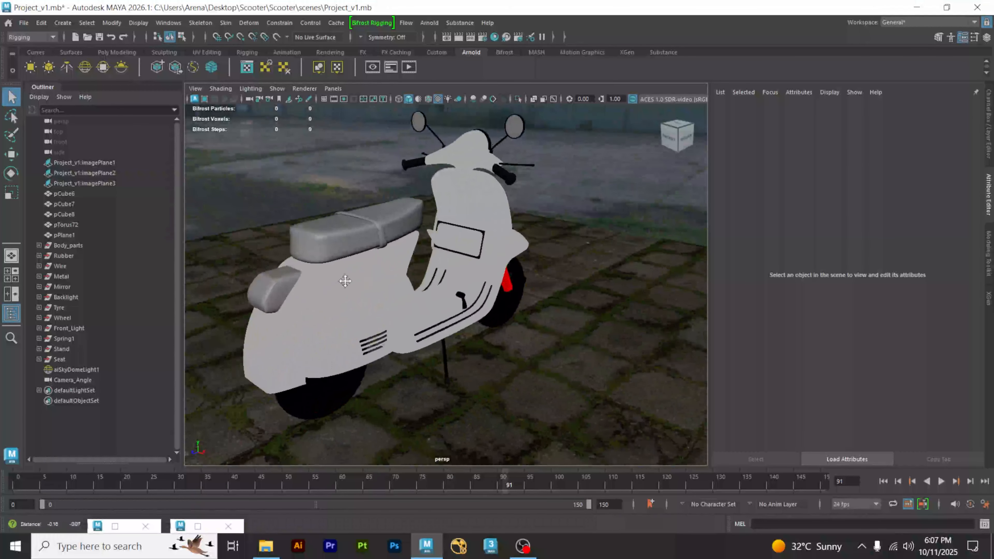
left_click(362, 249)
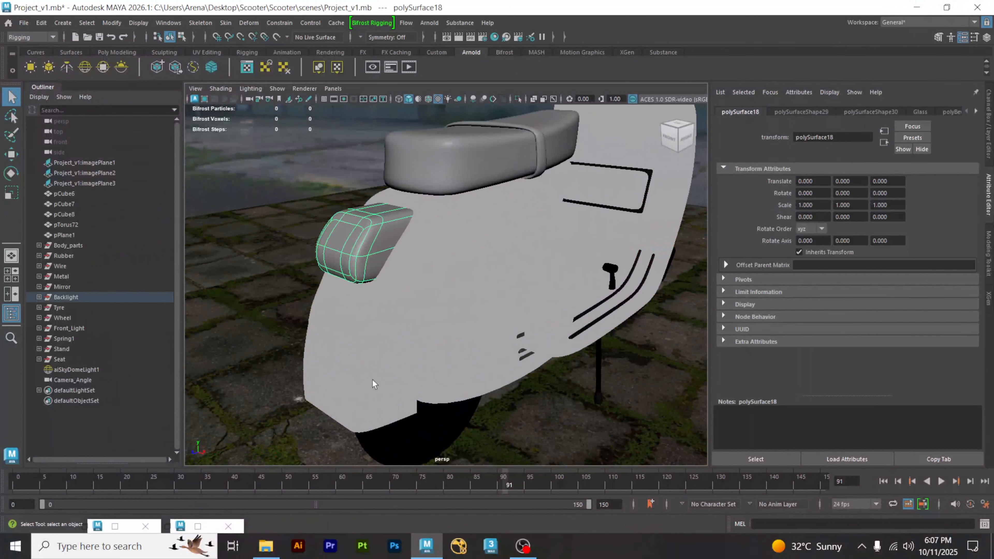
left_click(197, 526)
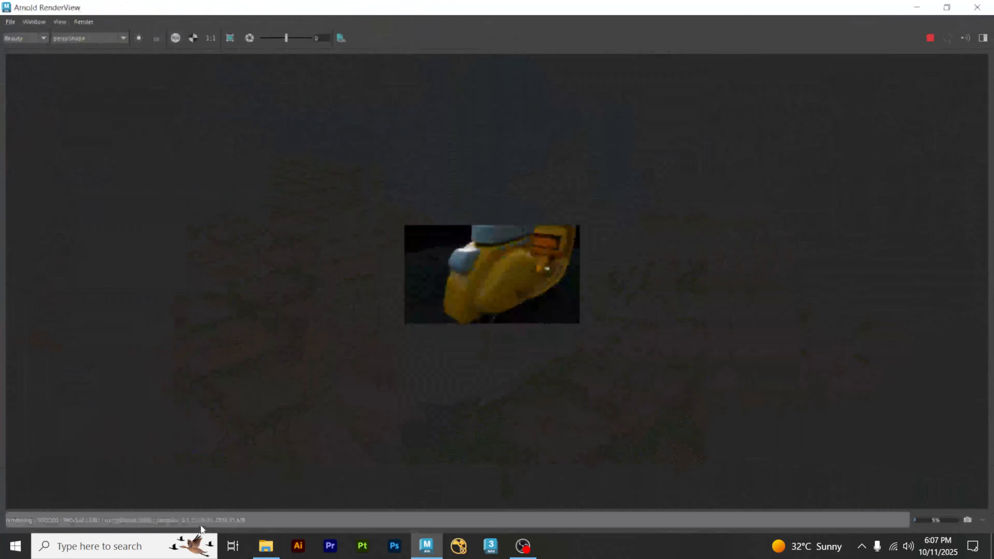
left_click(915, 7)
left_click(518, 47)
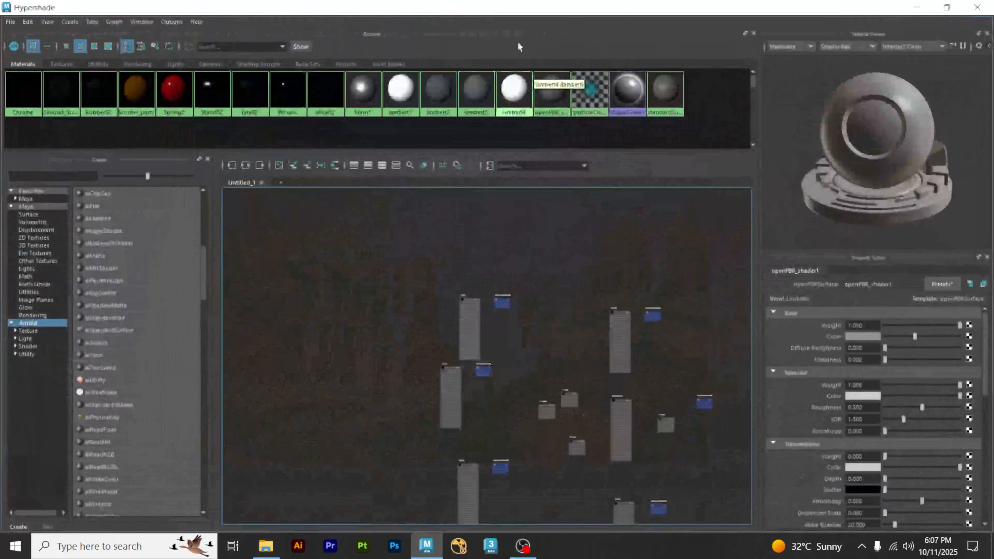
left_click_drag(485, 11, 830, 26)
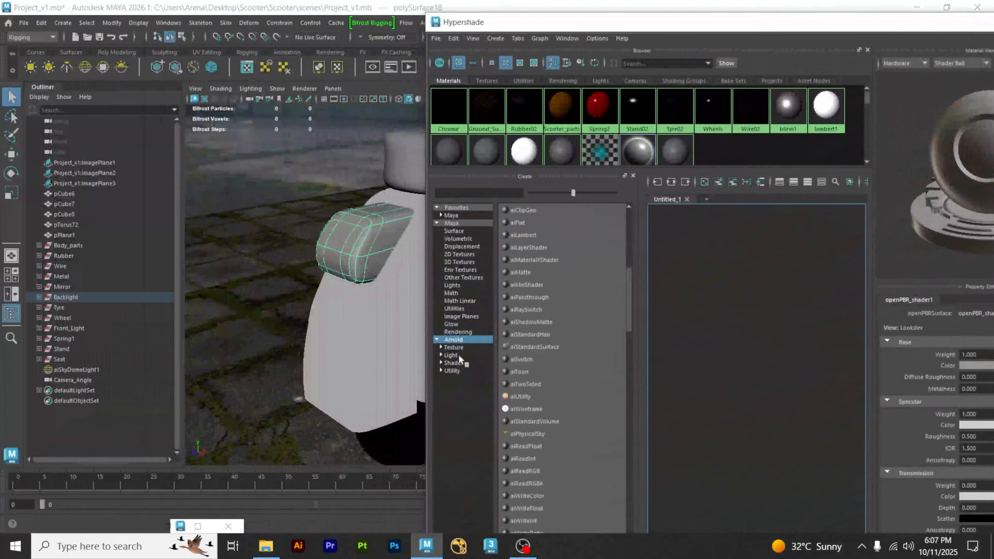
Step: Create an aiStandardSurface material and name it BackLight
left_click(553, 347)
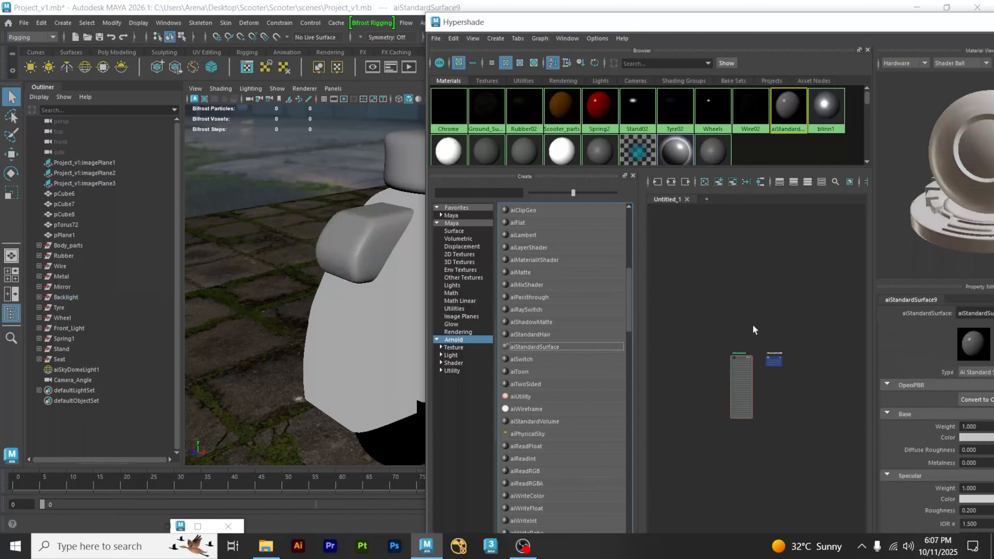
scroll(713, 310, "up", 6)
double_click(711, 300)
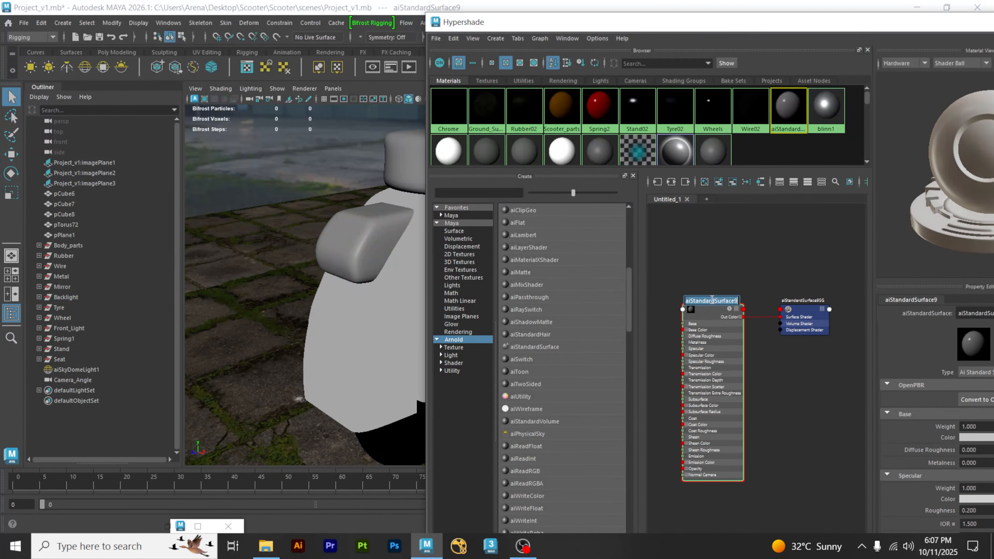
left_click_drag(712, 299, 711, 300)
double_click(724, 300)
type("BackLight")
key("Return")
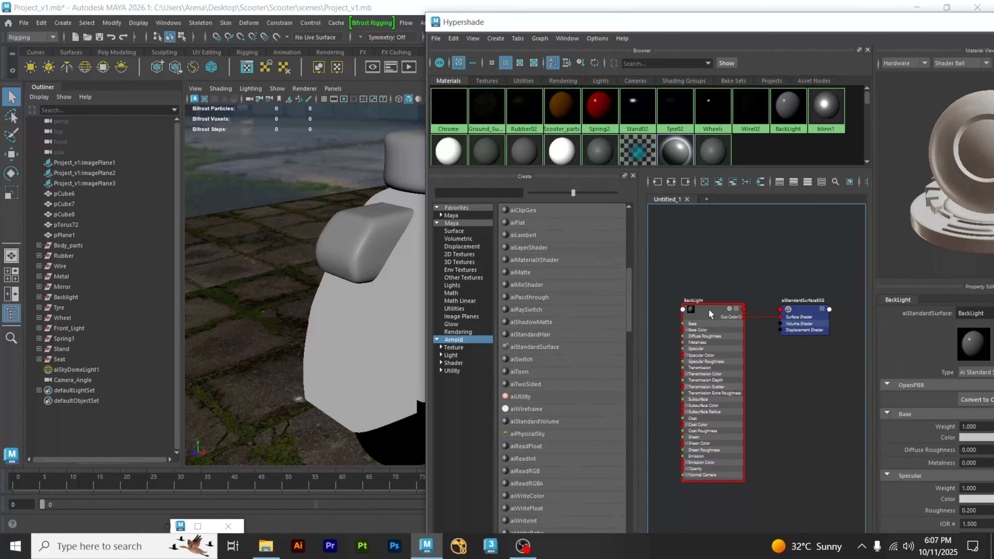
Step: Assign the BackLight material to the tail light mesh and minimize Hypershade
middle_click_drag(708, 308, 368, 240)
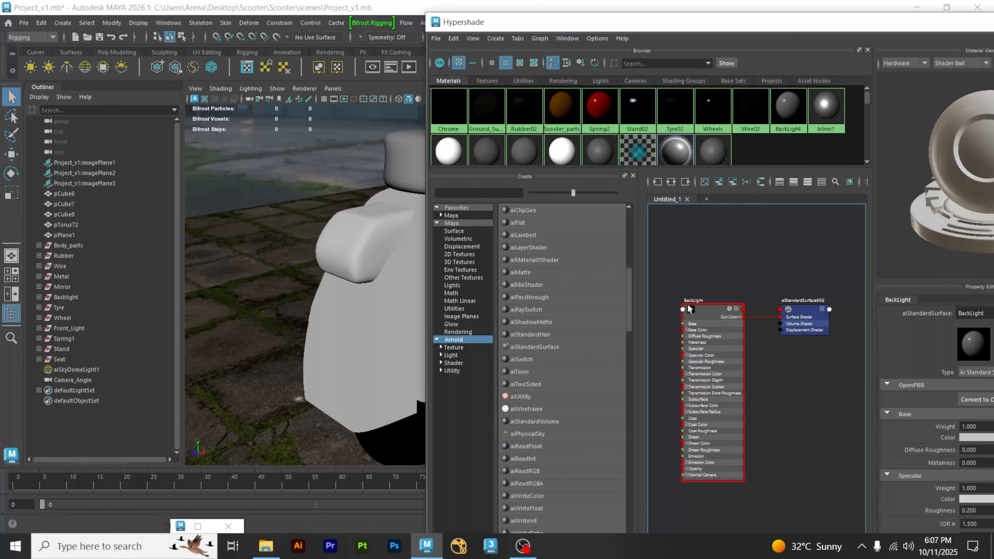
left_click_drag(814, 24, 609, 173)
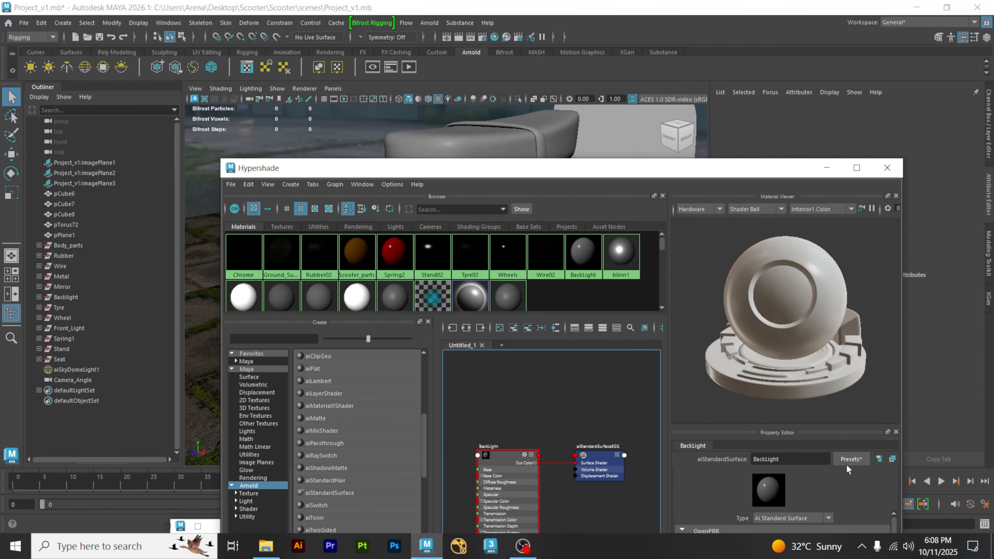
left_click(827, 168)
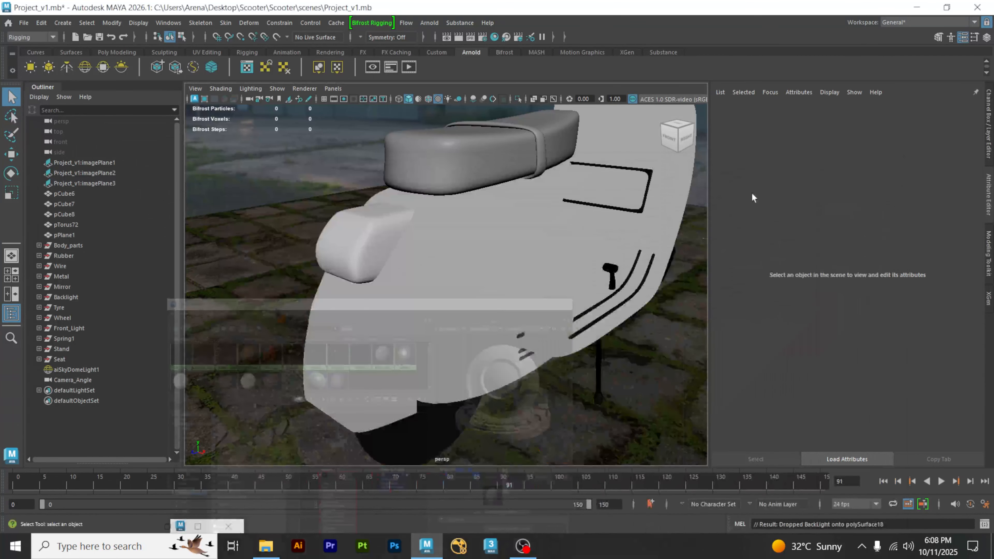
Step: Select the Backlight group and show the attributes of its BackLight material
left_click(376, 238)
left_click(61, 298)
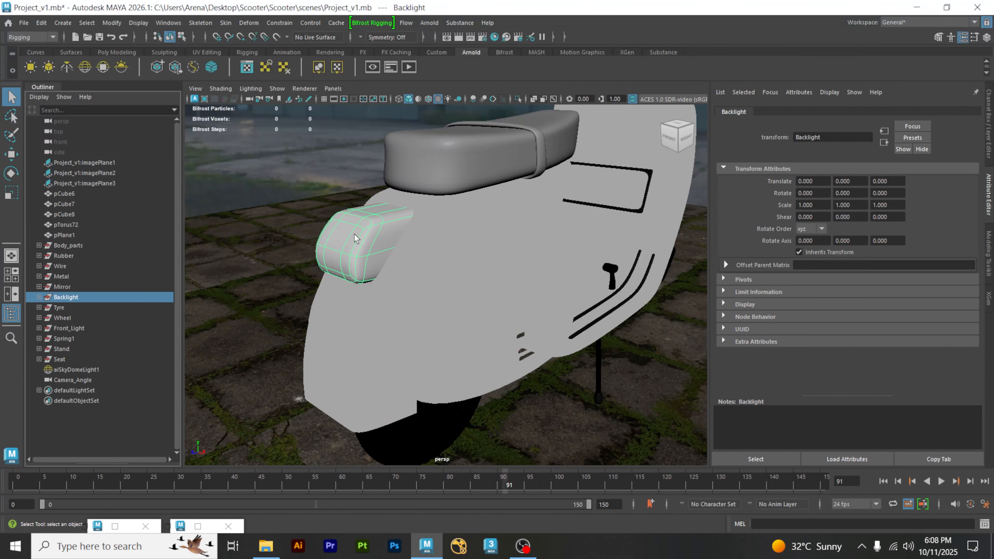
right_click_drag(361, 234, 342, 485)
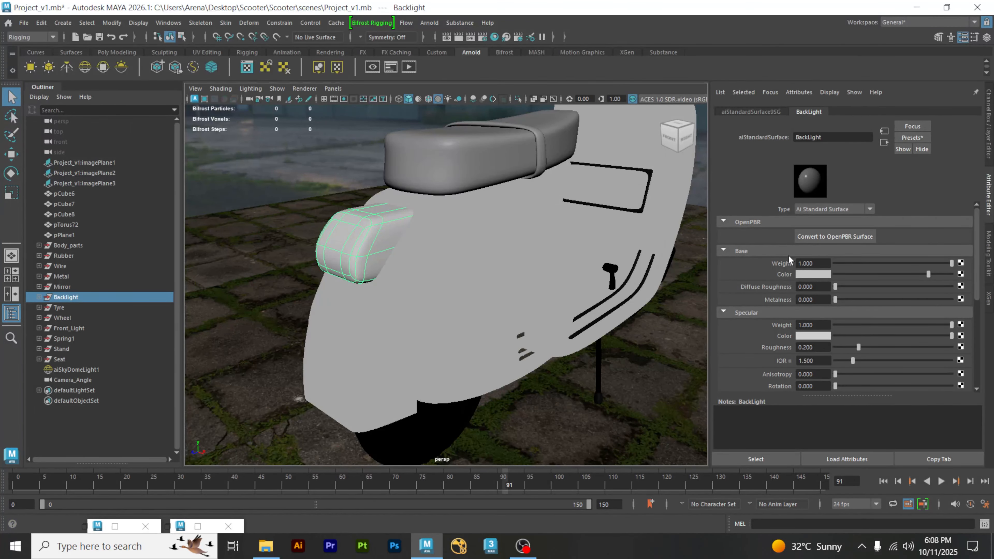
Step: Try to replace the BackLight material's settings with the Glass preset
left_click(911, 138)
mouse_move(916, 257)
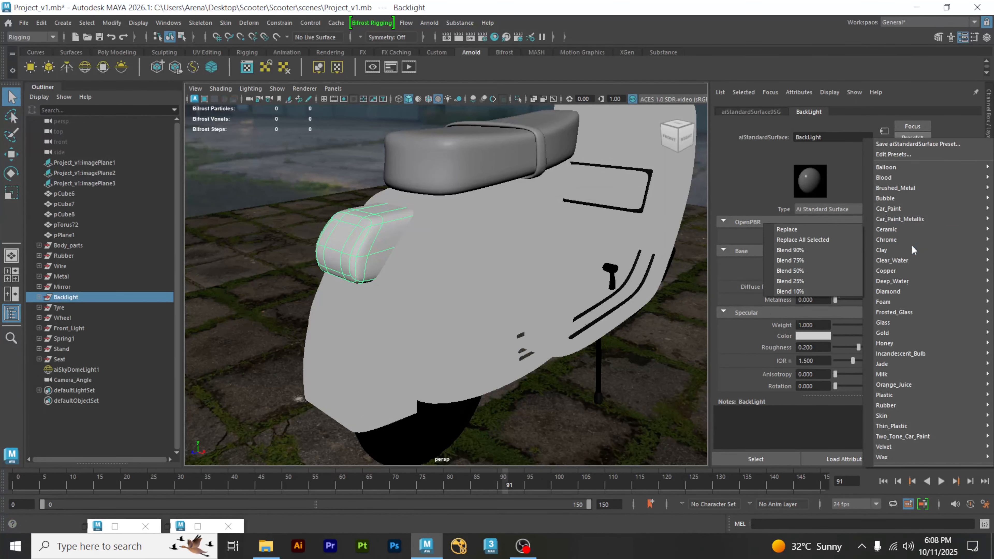
mouse_move(896, 333)
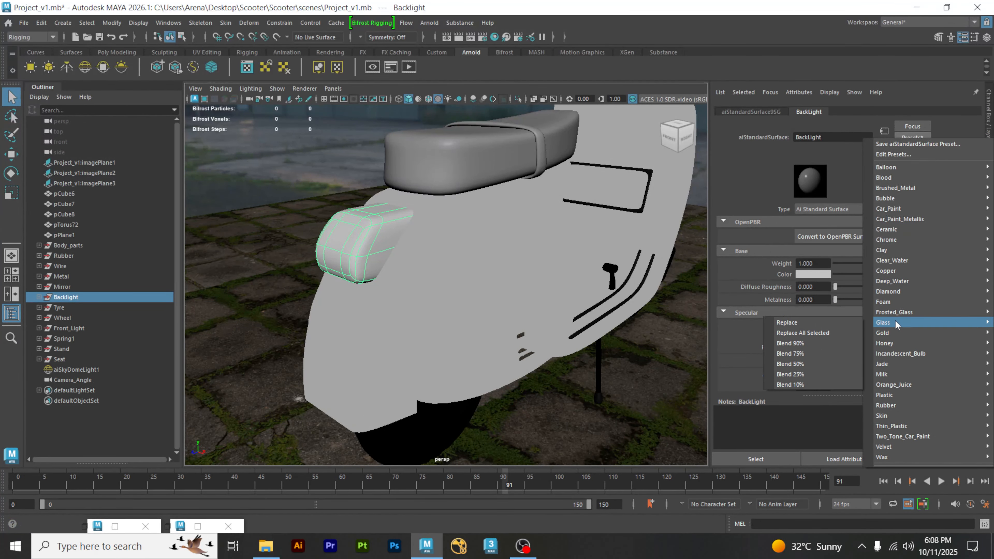
left_click(830, 322)
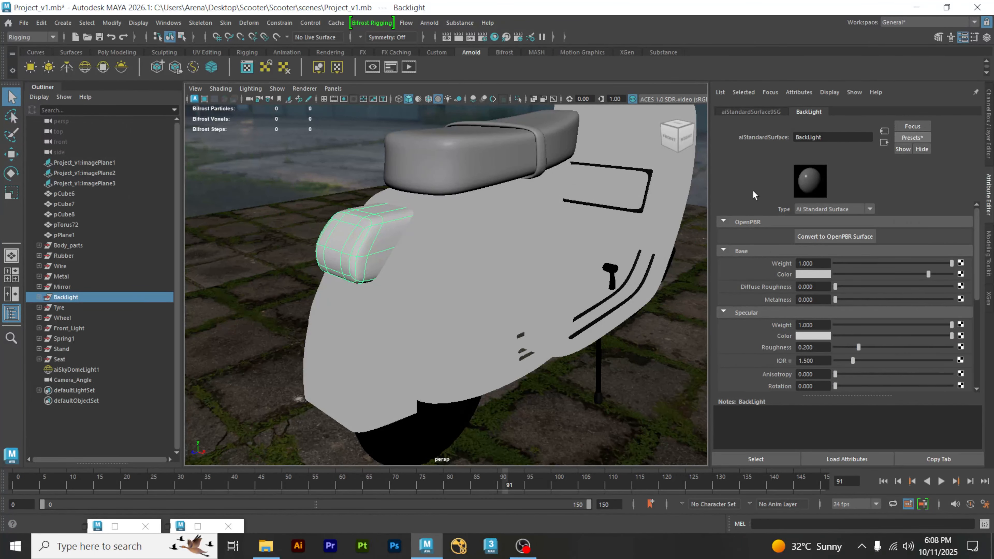
Step: Set the BackLight material's transmission weight to about 0.762
scroll(733, 352, "down", 2)
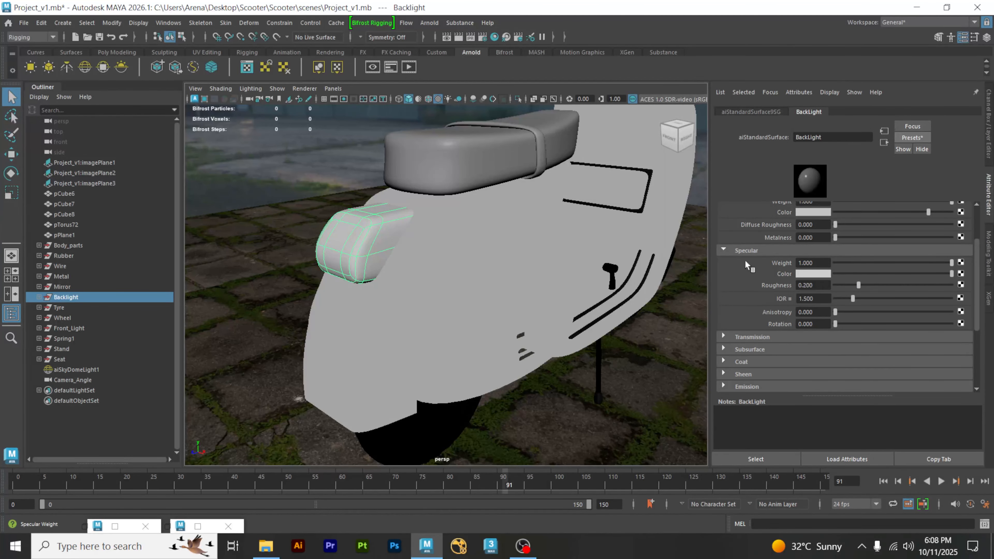
left_click(723, 336)
left_click_drag(860, 349, 920, 352)
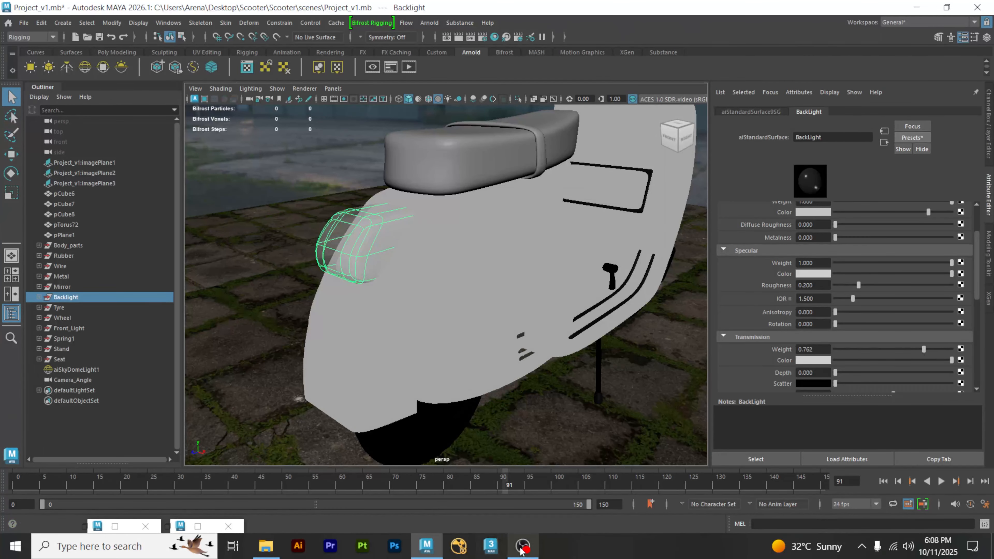
Step: Bring up the Arnold RenderView as a small floating window and frame the tail light in the render
left_click(128, 531)
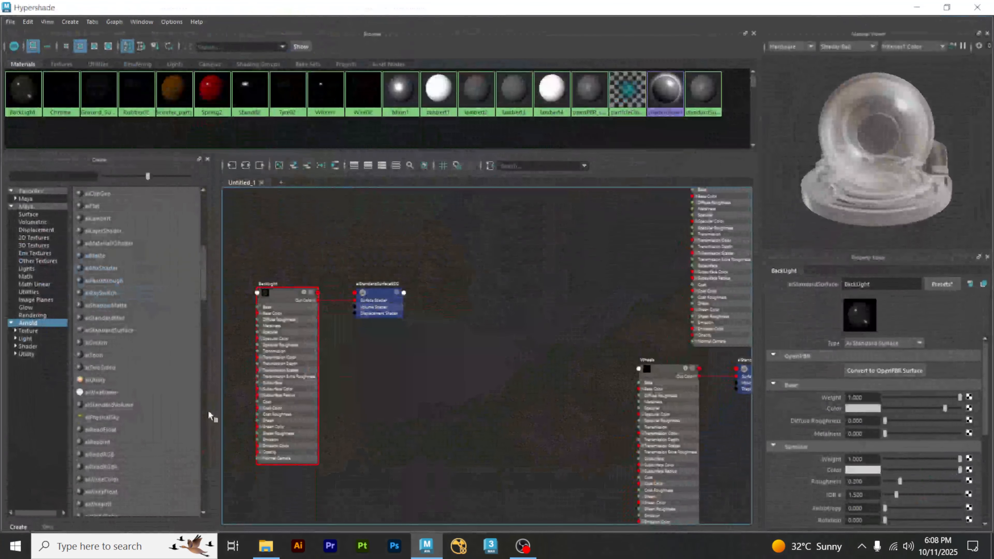
left_click(913, 10)
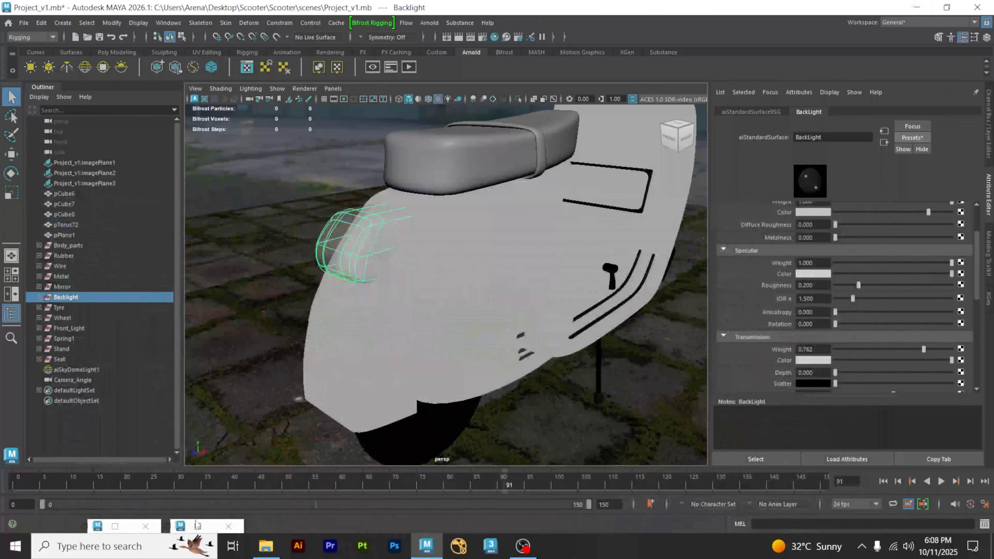
scroll(484, 272, "up", 3)
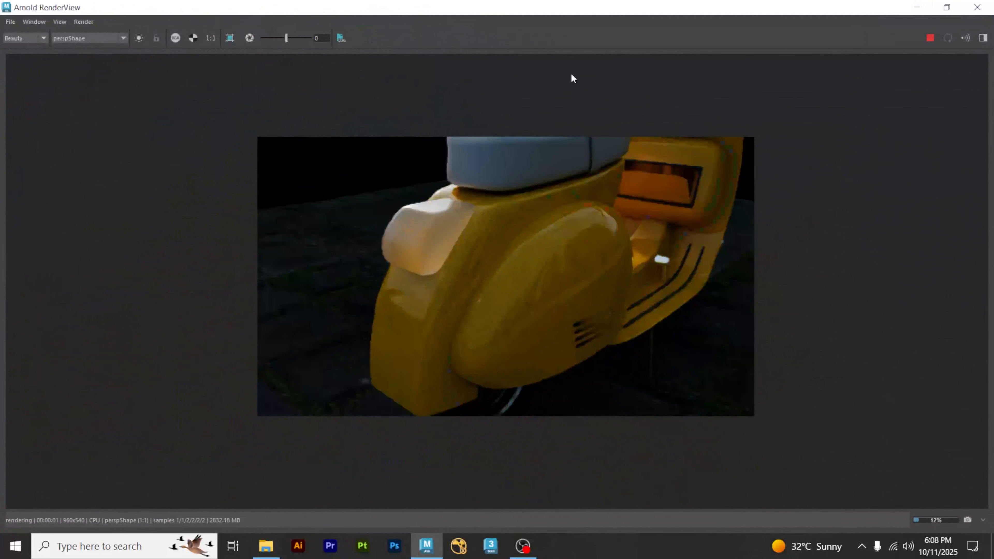
left_click_drag(656, 11, 312, 158)
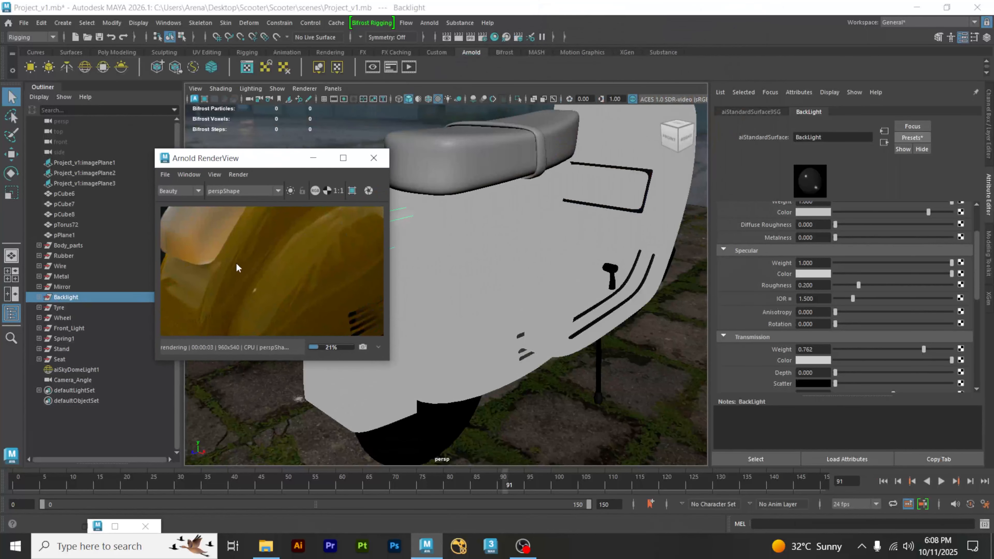
left_click_drag(238, 266, 276, 300)
scroll(248, 275, "up", 1)
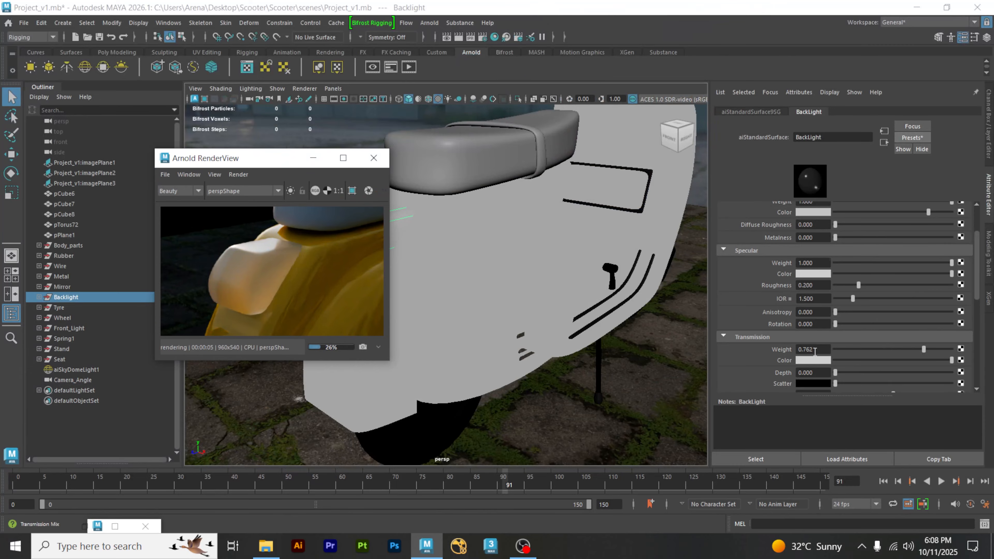
Step: Set the BackLight material's transmission weight to 1 and its transmission color to a fully saturated red
left_click_drag(924, 350, 992, 359)
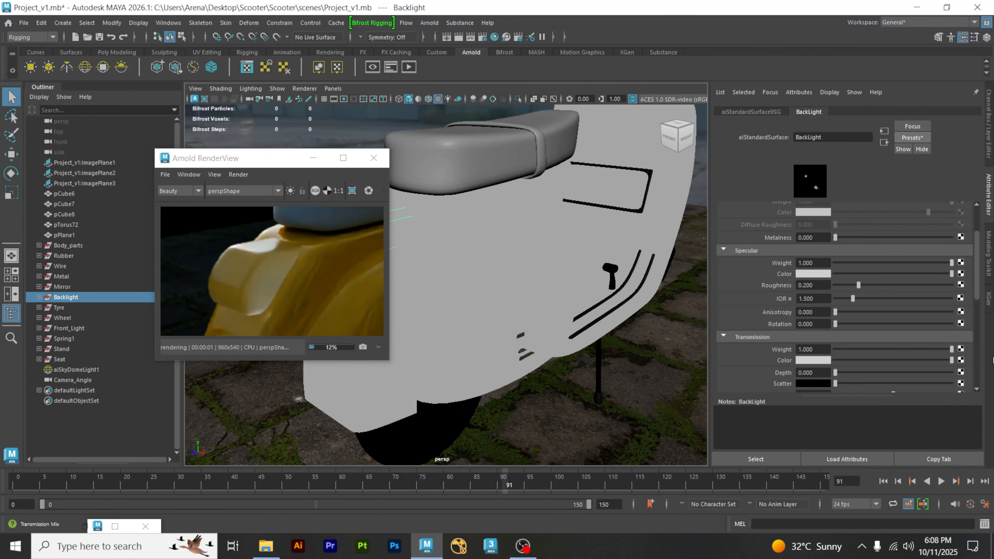
mouse_move(992, 359)
left_mouse_down()
mouse_move(898, 358)
mouse_move(992, 358)
left_mouse_up()
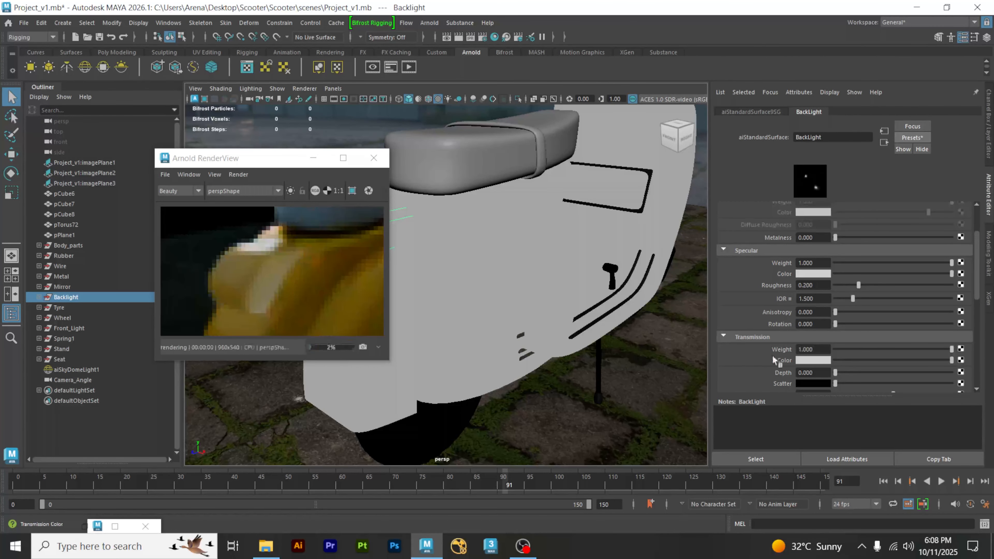
left_click(801, 362)
left_click_drag(807, 403, 853, 403)
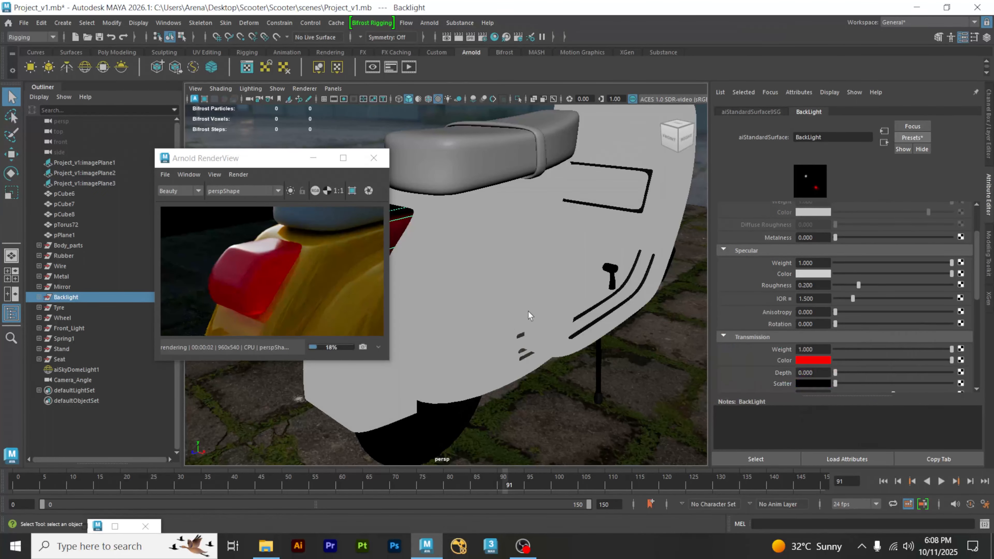
Step: Darken the BackLight material's red transmission color to a value of 0.588, check the tail light in the render and minimize the RenderView
scroll(510, 300, "down", 10)
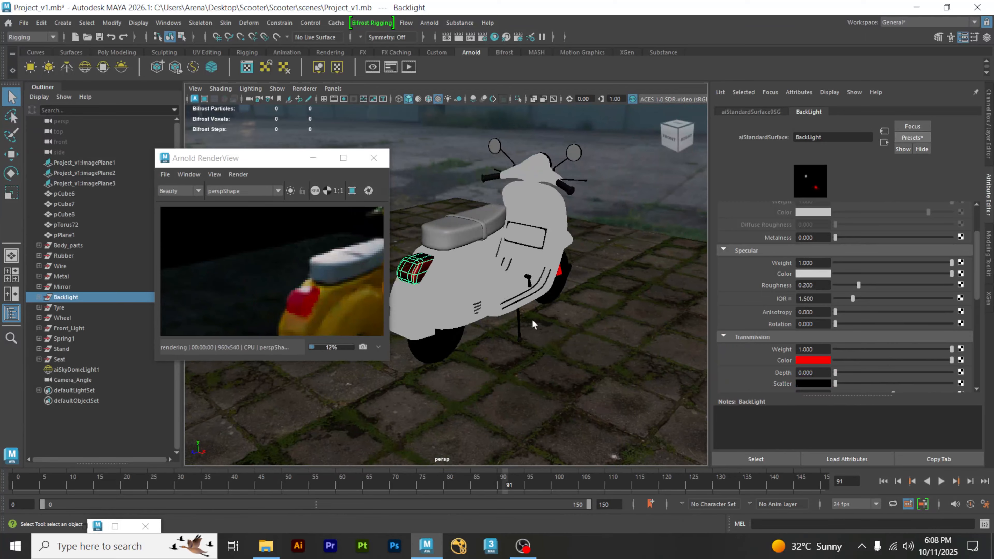
scroll(529, 315, "down", 5)
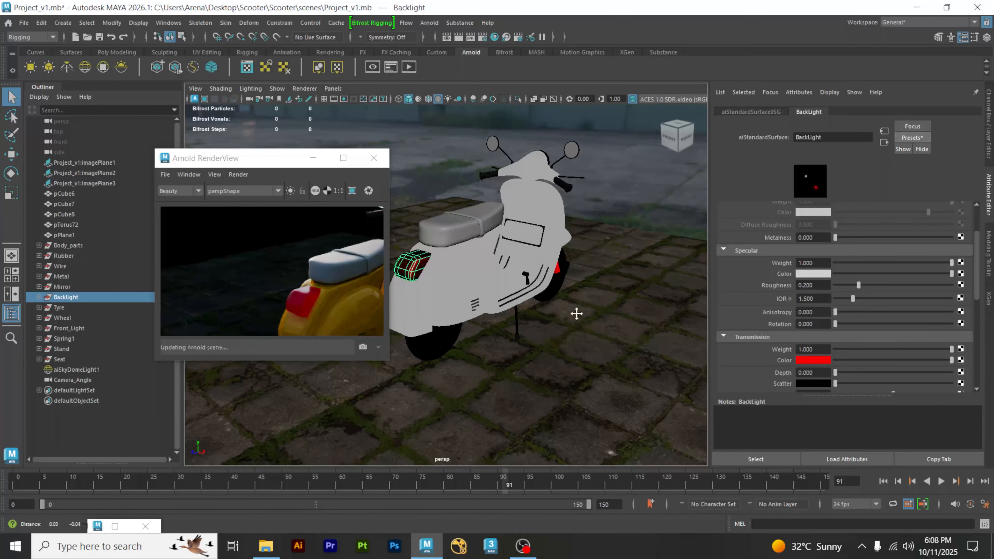
left_click_drag(551, 283, 537, 281, "alt")
scroll(466, 262, "up", 8)
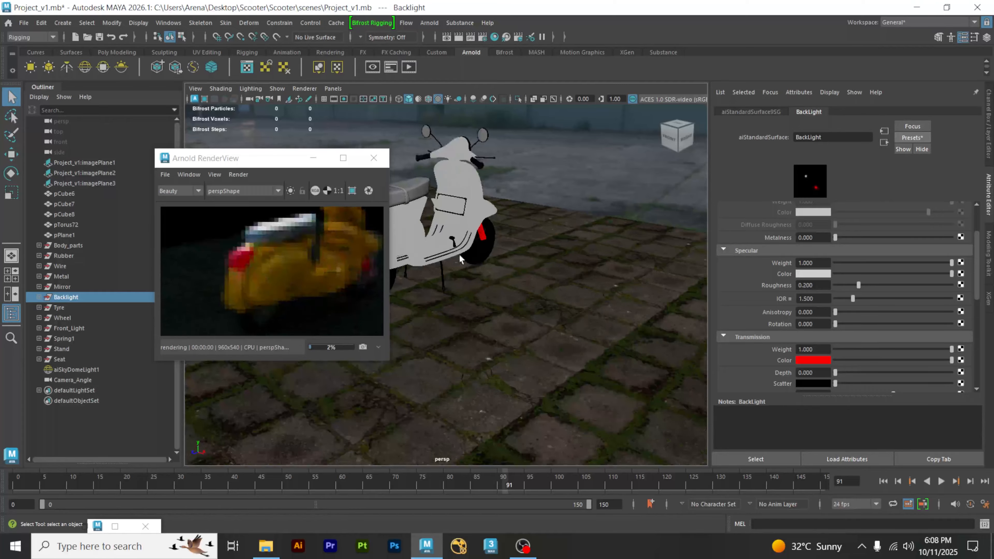
scroll(499, 265, "up", 6)
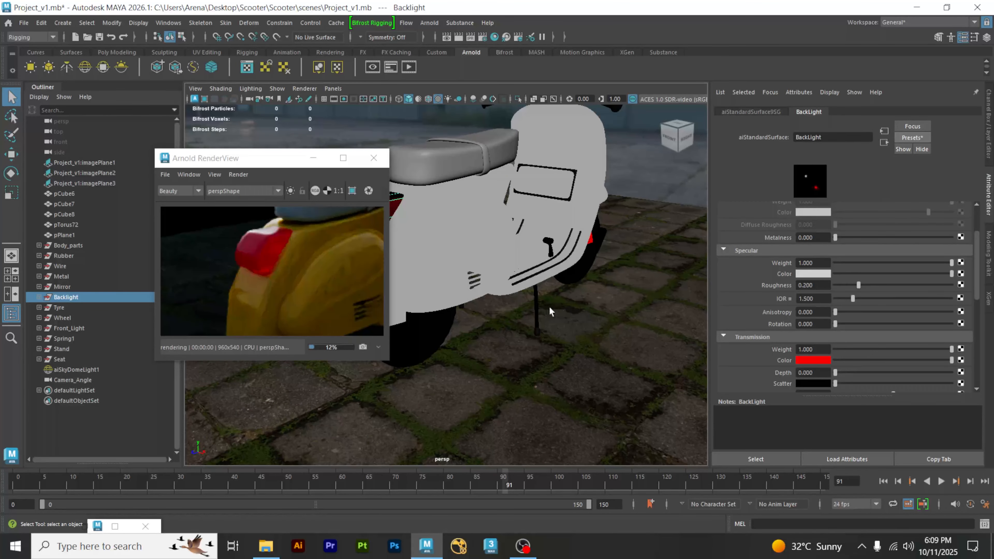
left_click(812, 360)
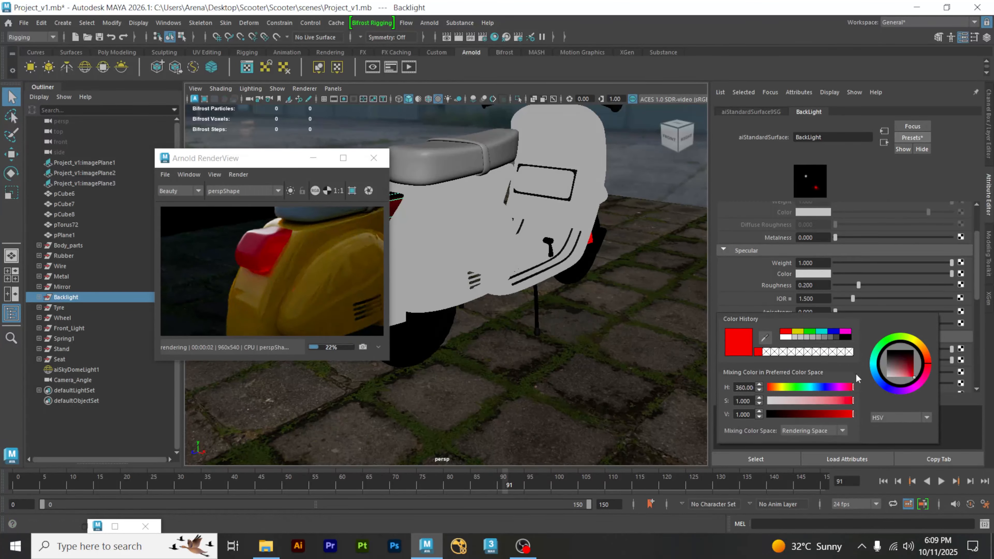
left_click(840, 414)
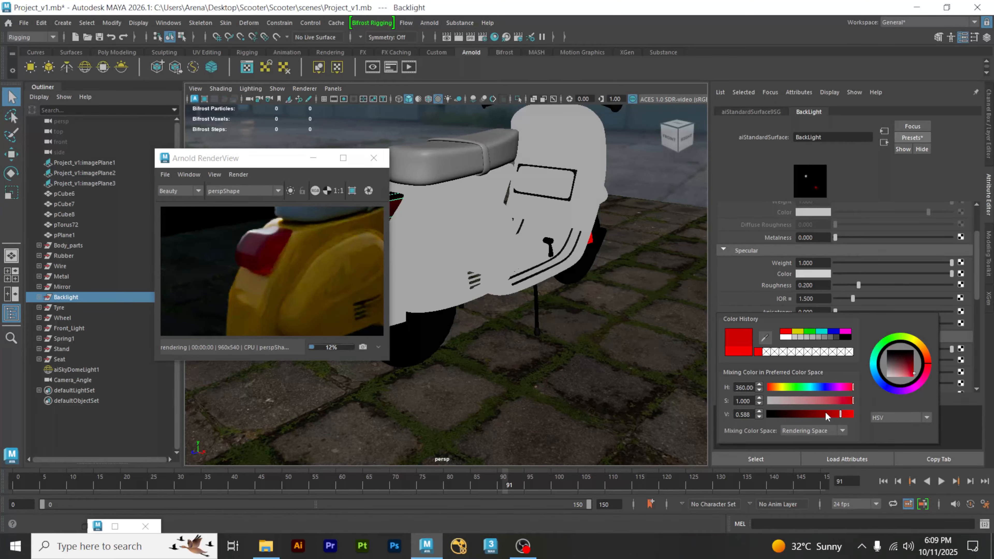
scroll(437, 287, "down", 5)
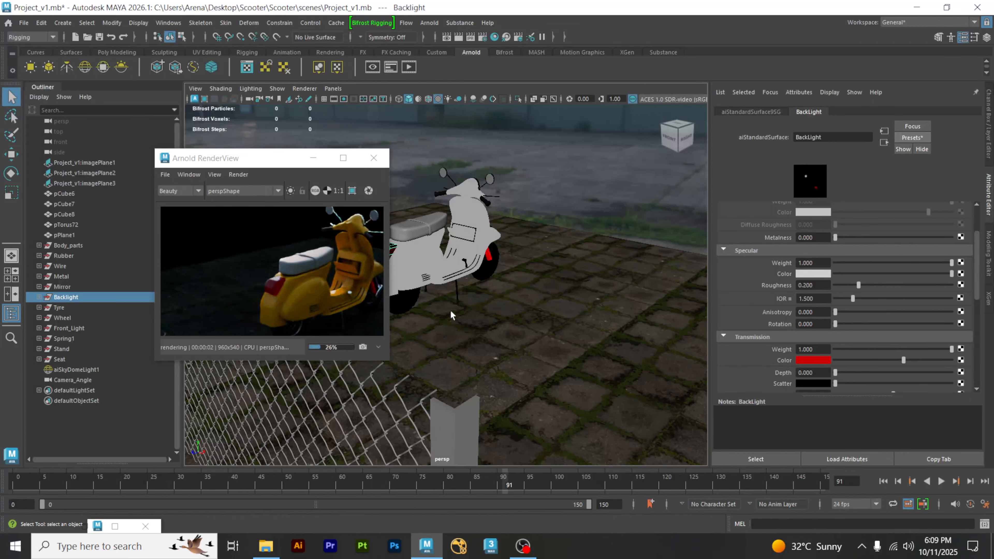
scroll(278, 284, "up", 4)
scroll(280, 289, "up", 2)
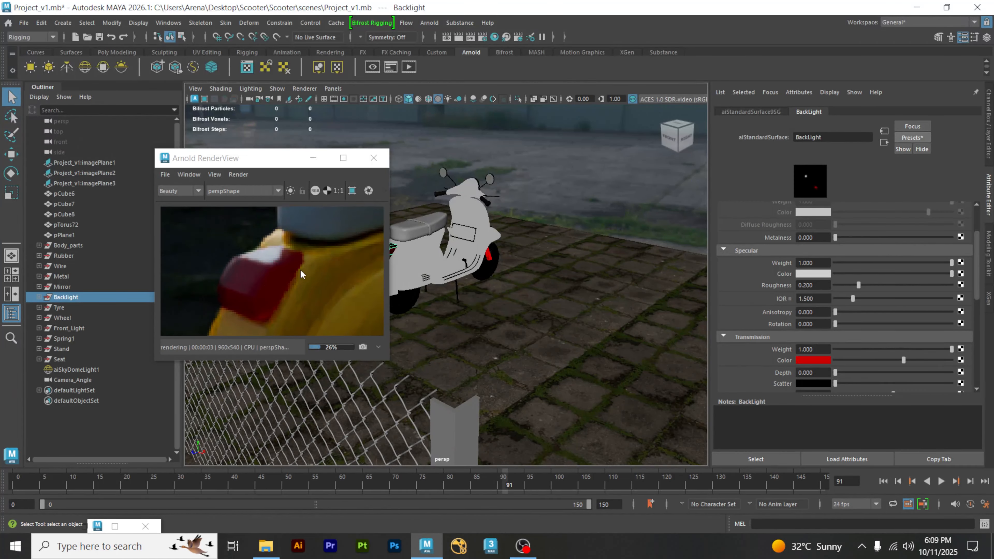
left_click(312, 157)
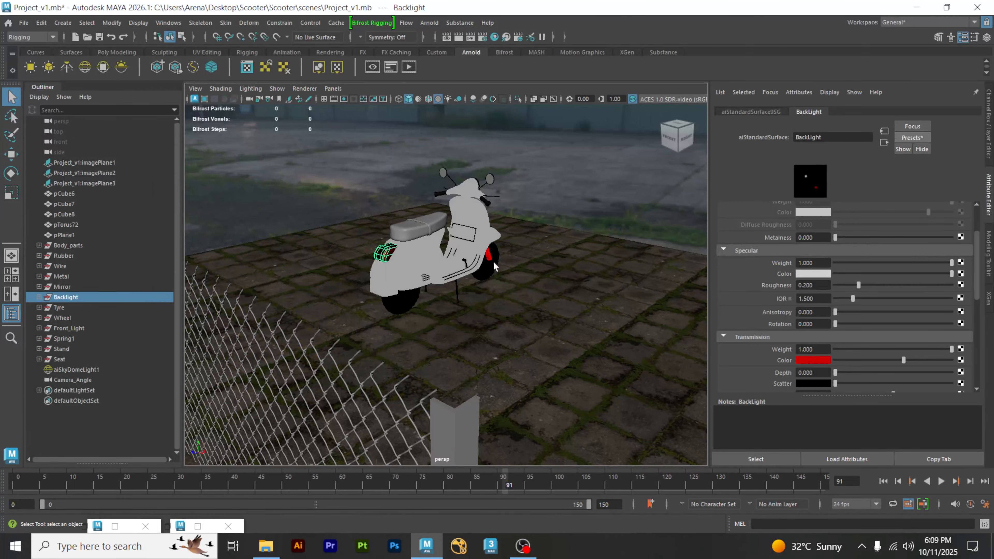
Step: Select the scooter's headlight lens and check its current look in the Arnold render
left_click_drag(493, 261, 389, 257, "alt")
right_click_drag(389, 257, 548, 226, "alt")
middle_click_drag(548, 225, 497, 246, "alt")
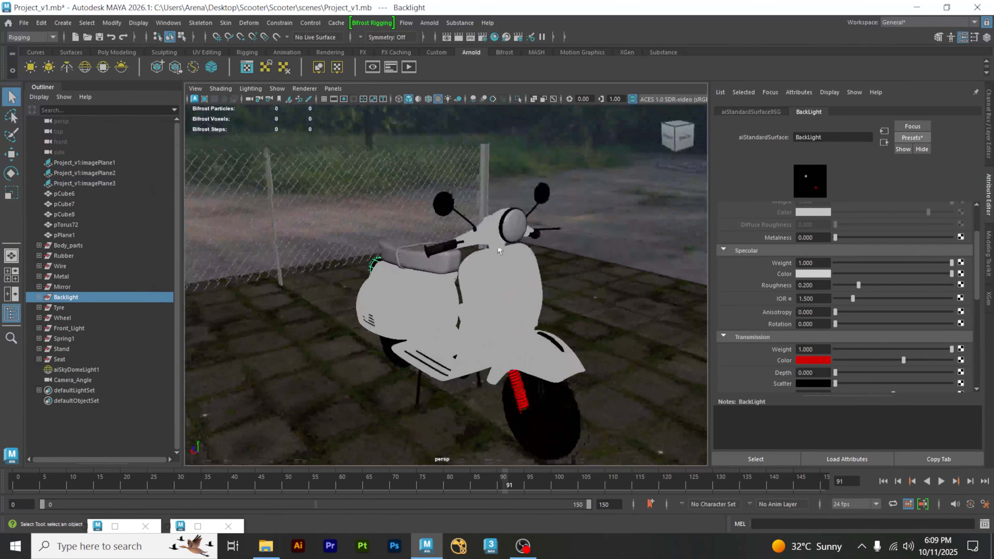
right_click_drag(498, 245, 584, 247, "alt")
middle_click_drag(585, 247, 530, 273, "alt")
left_click(459, 237)
right_click_drag(459, 237, 508, 258, "alt")
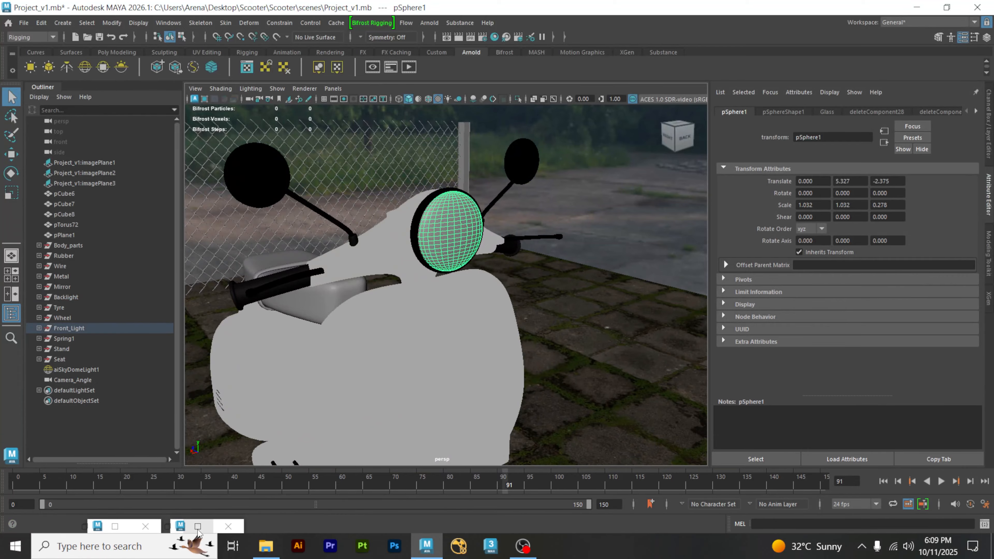
left_click(212, 525)
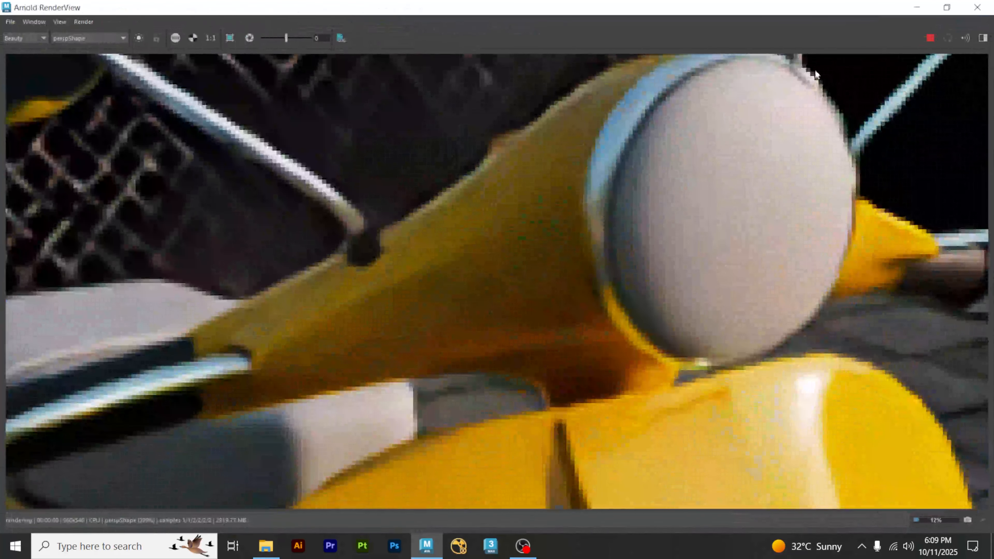
left_click(917, 7)
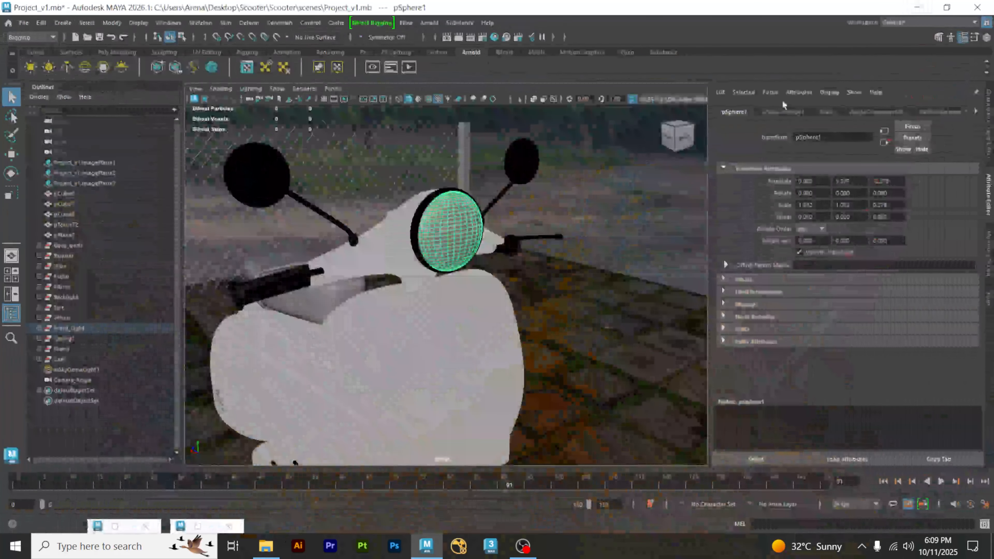
Step: Create a new aiStandardSurface material in Hypershade and name it Front_Light1
left_click(130, 526)
middle_click_drag(424, 220, 538, 338, "alt")
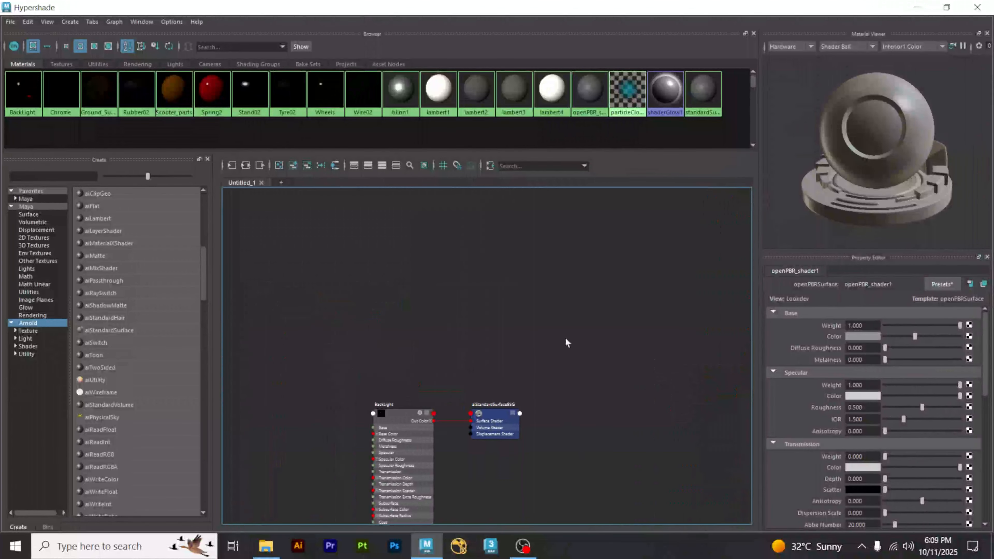
scroll(565, 335, "down", 2)
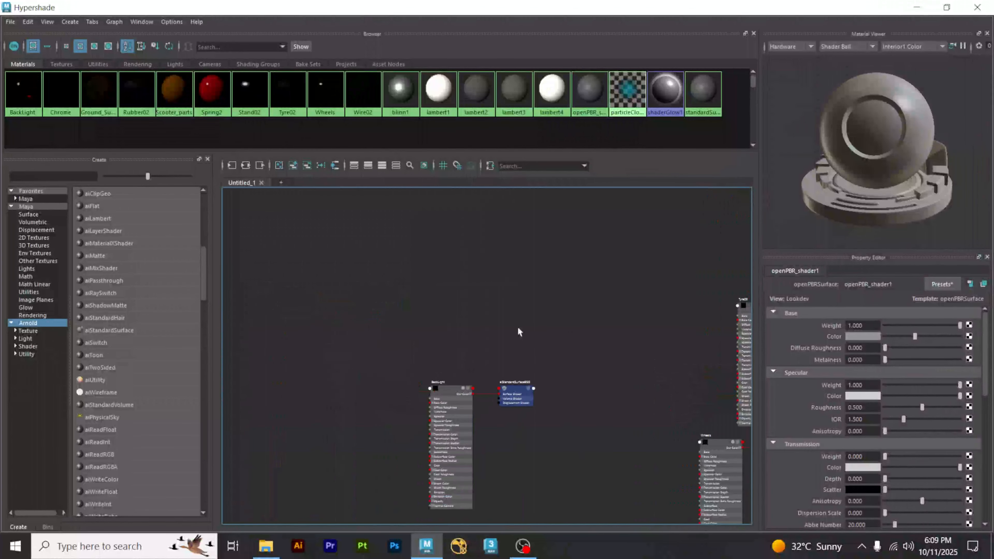
left_click(112, 330)
scroll(464, 282, "up", 3)
scroll(464, 281, "up", 2)
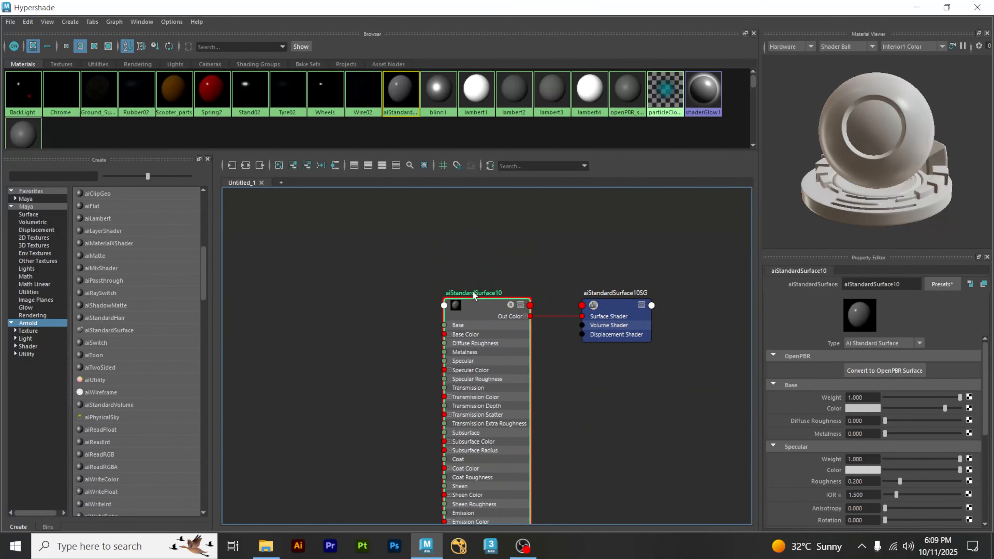
double_click(474, 293)
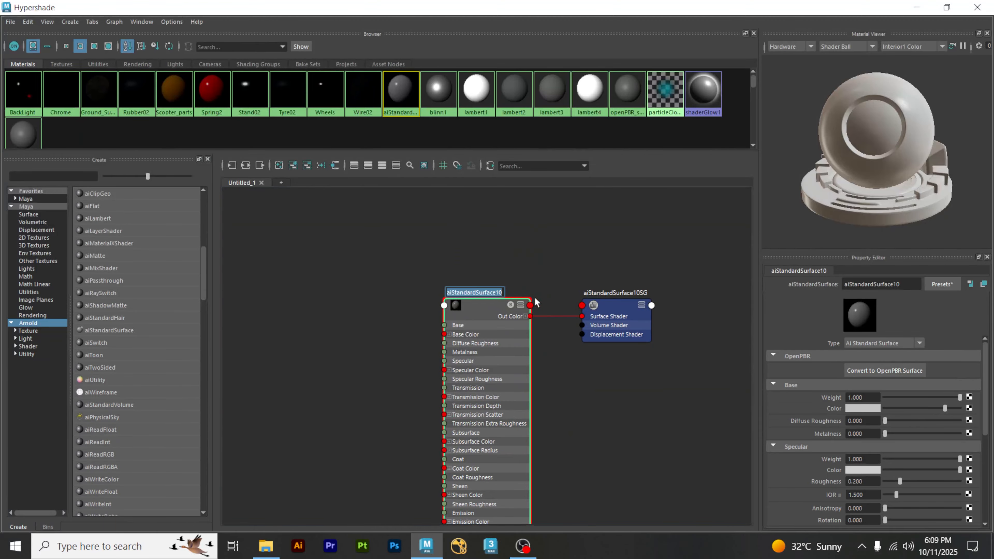
type("Front_Light1")
key("Return")
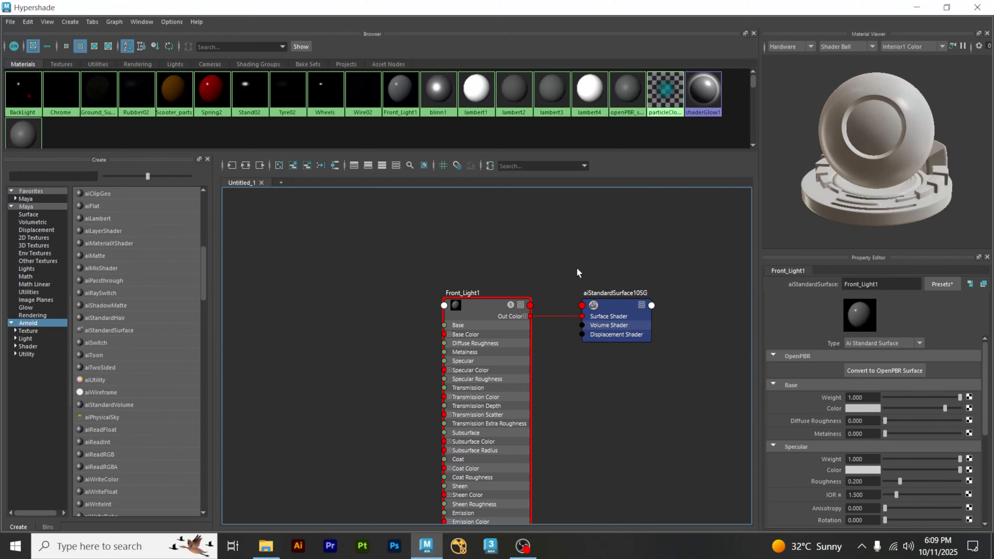
Step: Assign the Front_Light1 material to the headlight lens and minimize Hypershade
scroll(577, 269, "down", 4)
left_click_drag(437, 6, 757, 123)
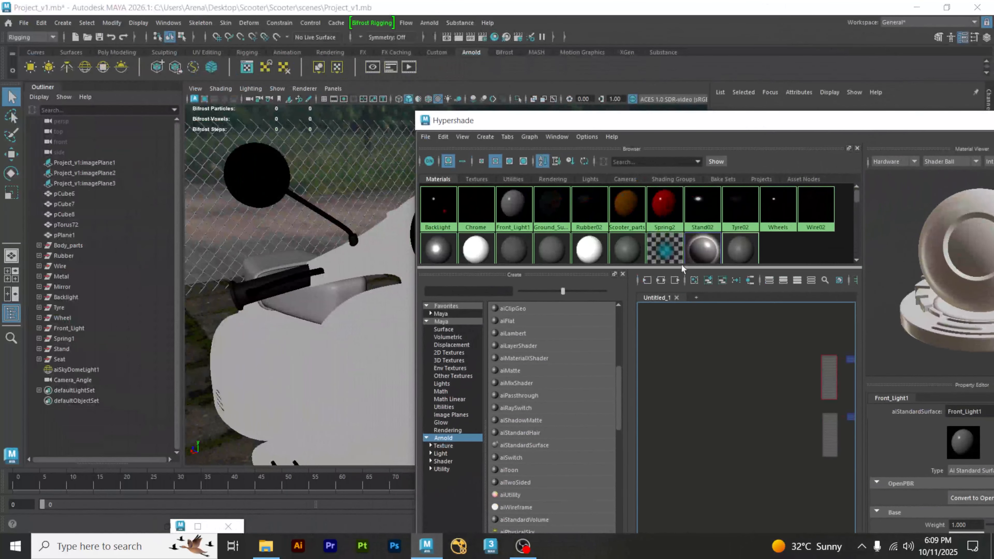
left_click_drag(373, 301, 313, 284, "alt")
middle_click_drag(799, 377, 664, 396, "alt")
scroll(787, 379, "up", 2)
scroll(706, 378, "up", 5)
middle_click_drag(706, 349, 357, 212)
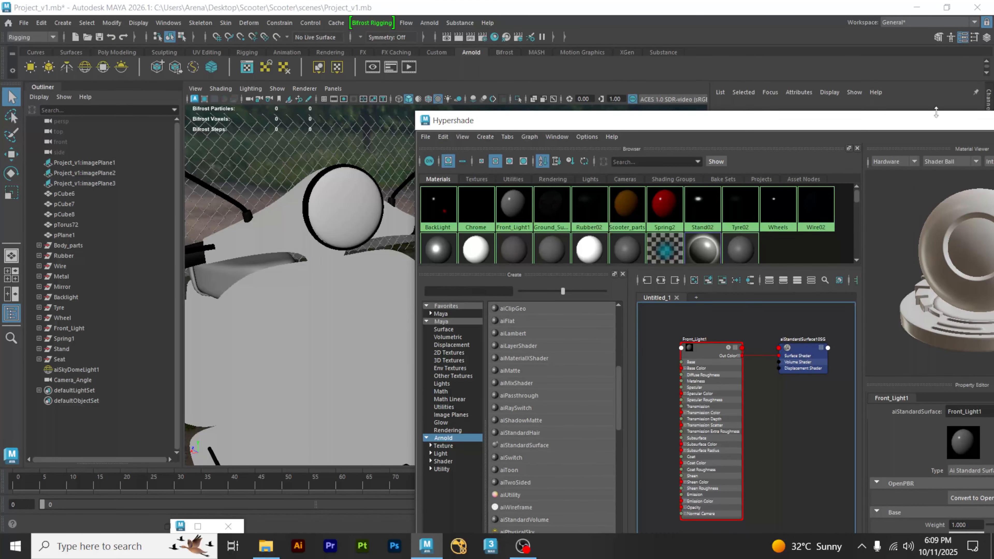
left_click_drag(934, 127, 605, 232)
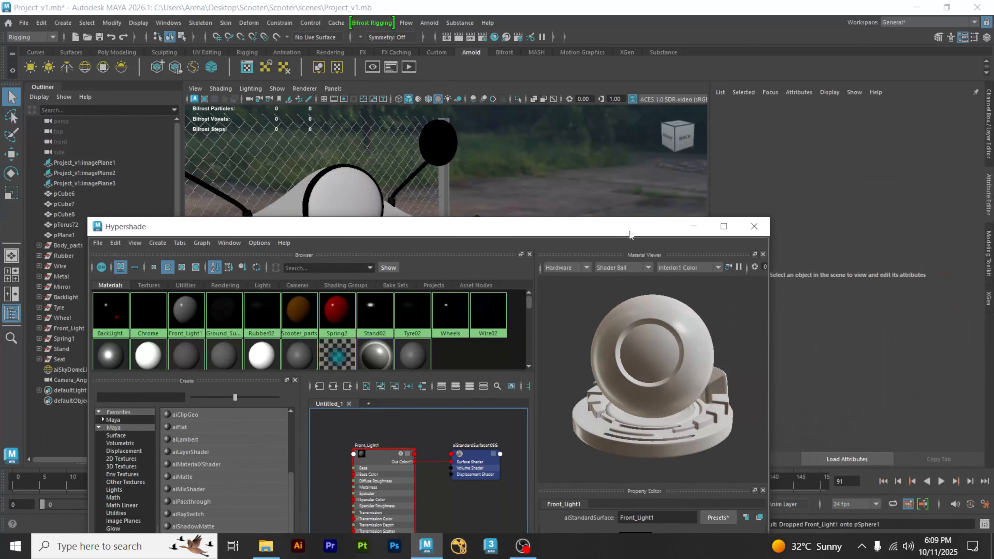
left_click(694, 227)
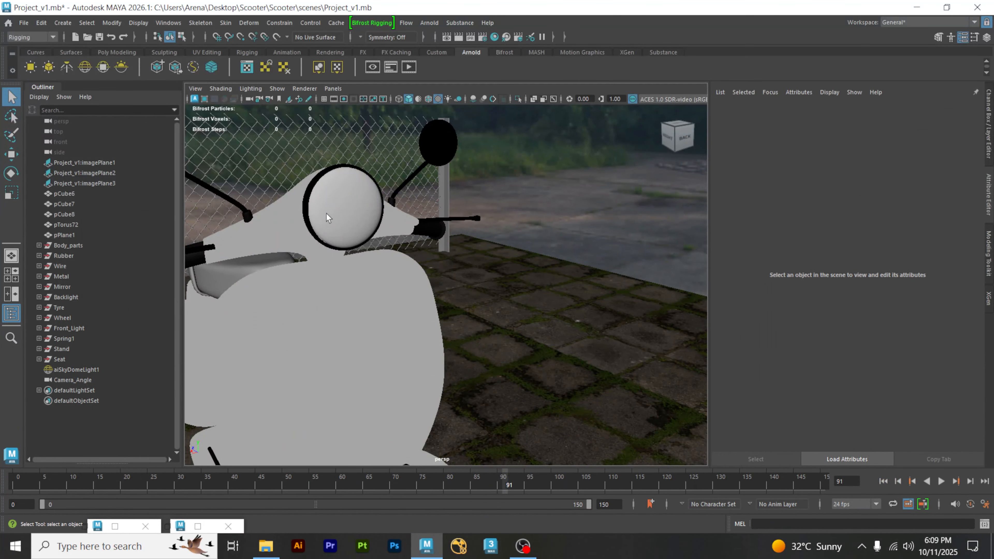
Step: Show the attributes of the Front_Light group's material and float the Arnold RenderView with the headlight framed
left_click(88, 328)
right_click_drag(356, 202, 338, 456)
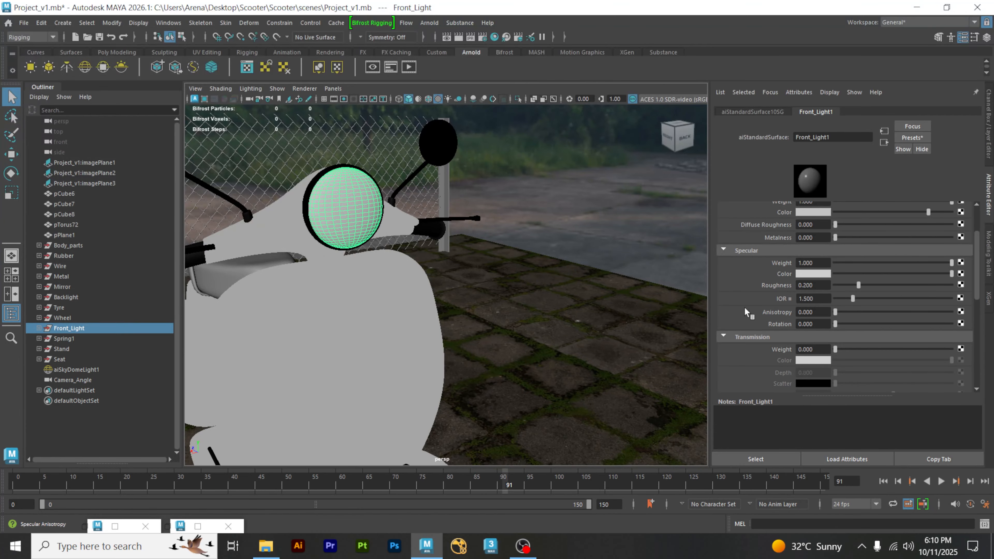
left_click(209, 521)
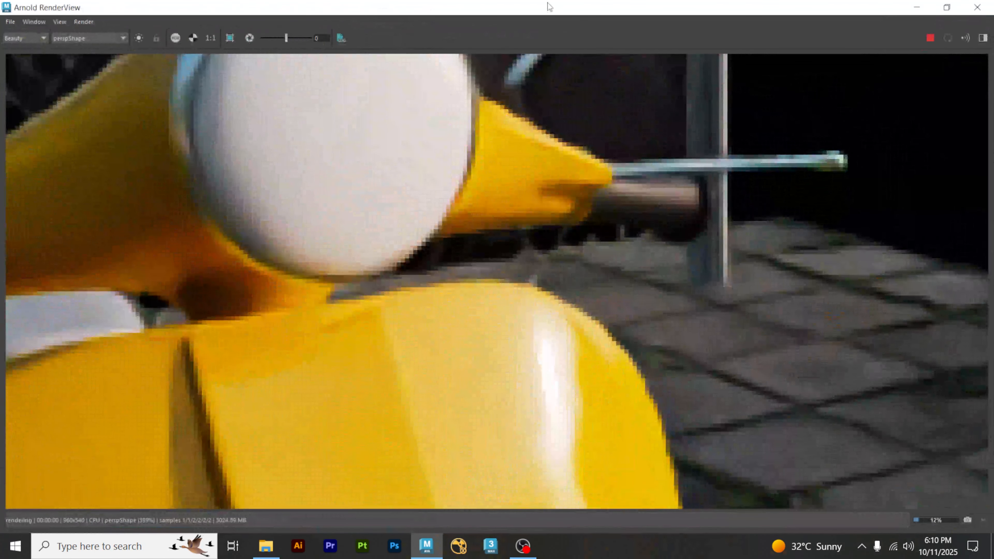
double_click(549, 7)
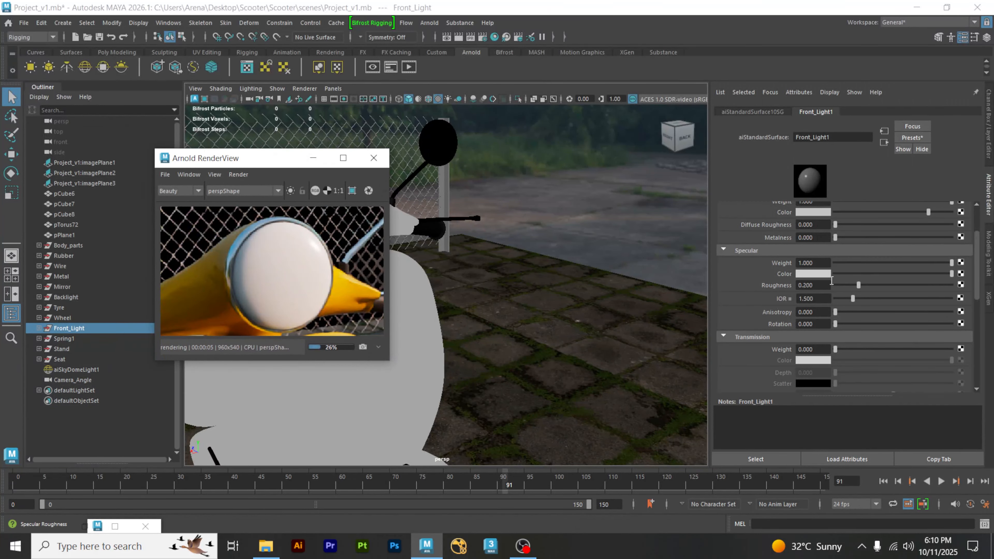
Step: Set the Front_Light1 material's transmission weight to 1 and its transmission color brightness to the maximum
left_click_drag(835, 349, 967, 353)
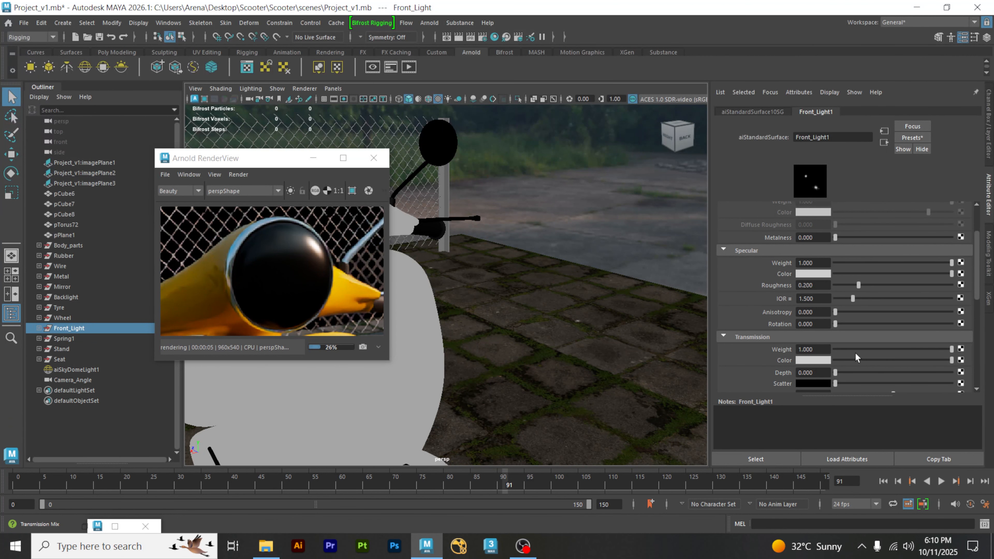
scroll(769, 354, "down", 2)
left_click_drag(856, 328, 962, 332)
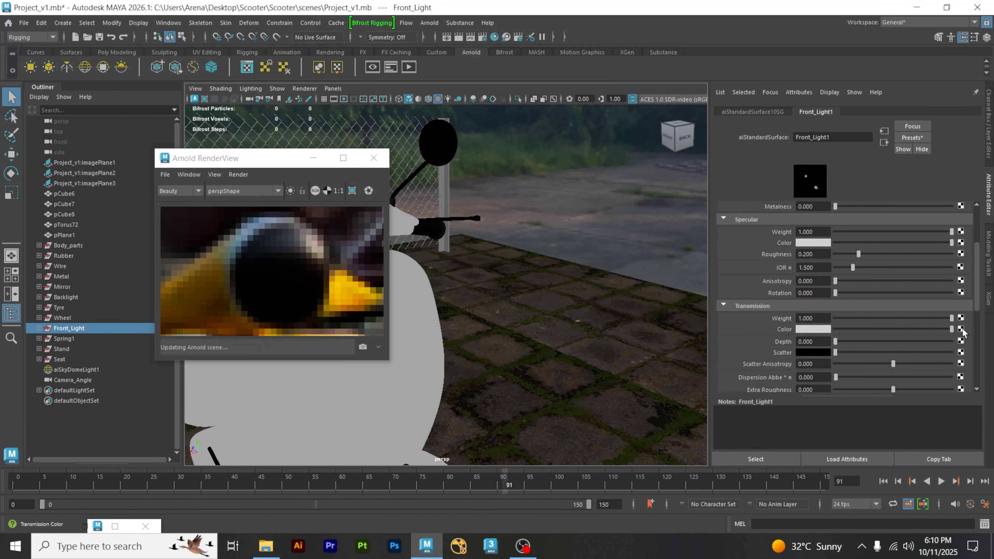
Step: Move the Arnold RenderView clear of the headlight and examine the lens up close in the render
left_click(819, 329)
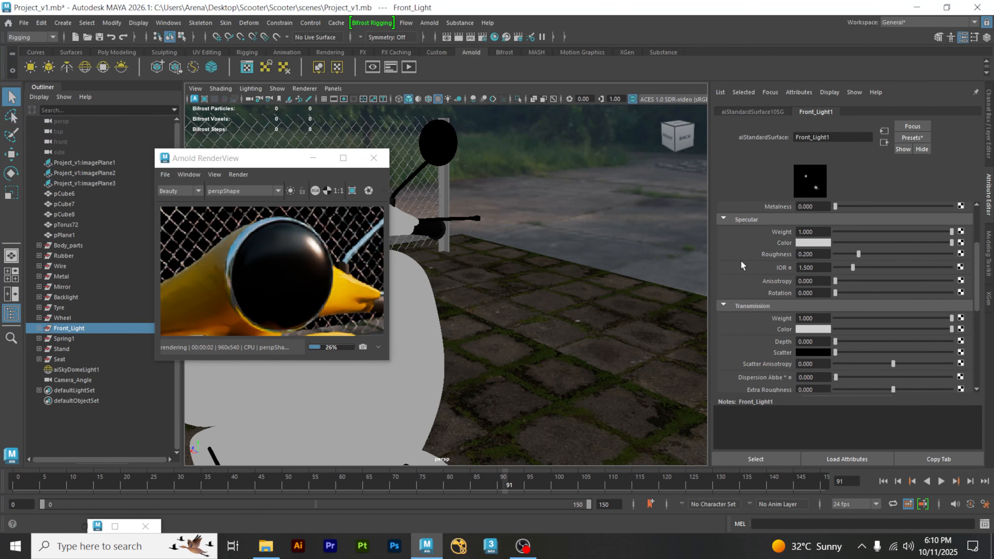
scroll(741, 265, "up", 3)
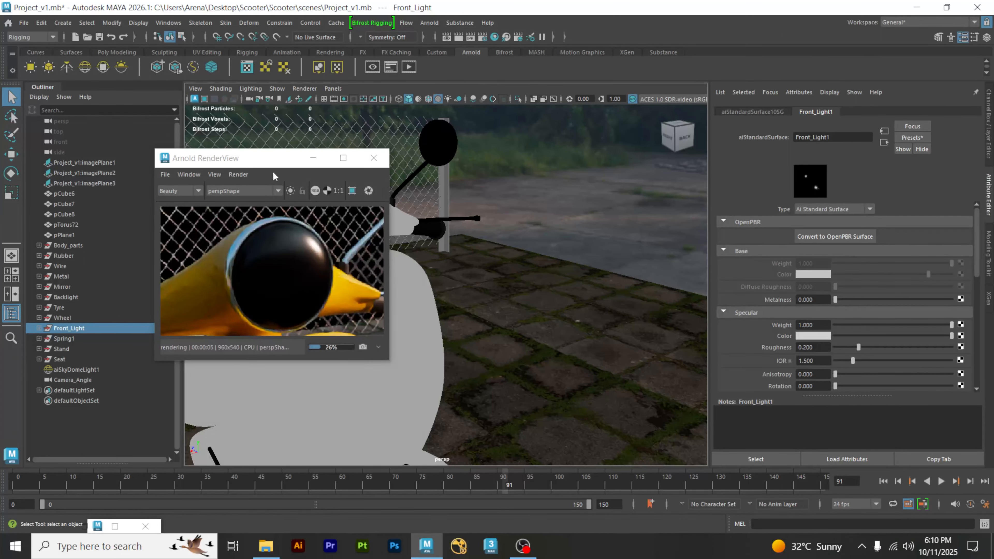
left_click_drag(272, 163, 647, 178)
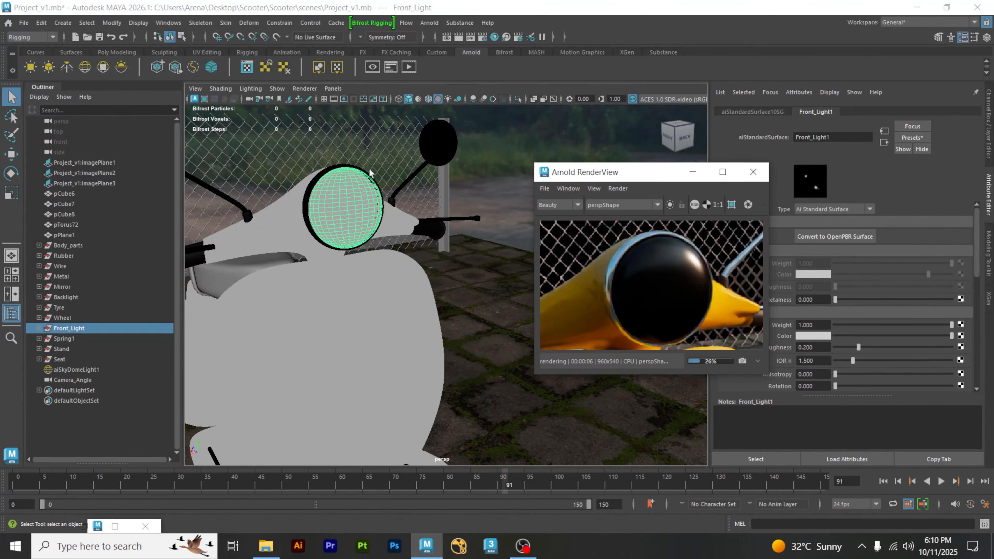
scroll(349, 181, "up", 5)
middle_click_drag(348, 181, 445, 304, "alt")
scroll(401, 246, "up", 3)
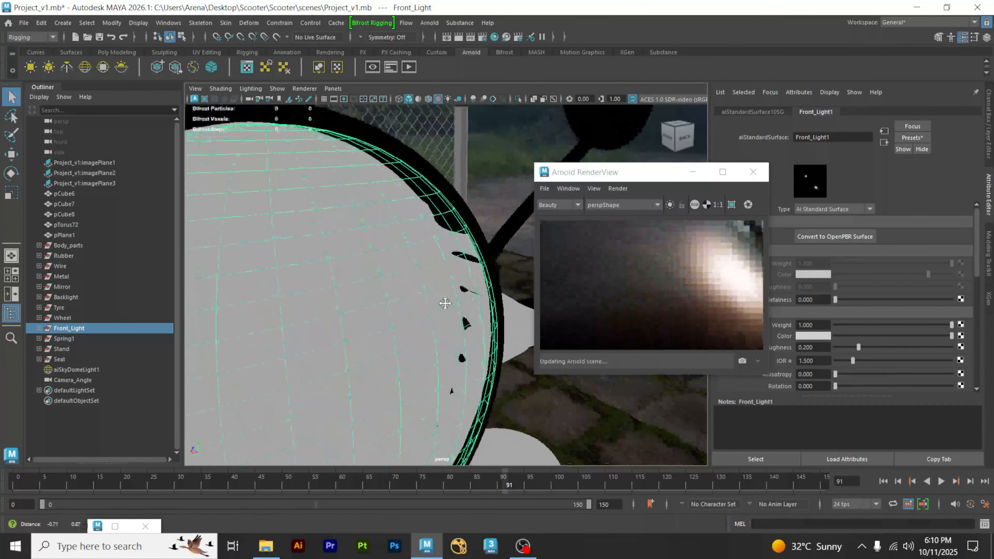
scroll(445, 303, "down", 6)
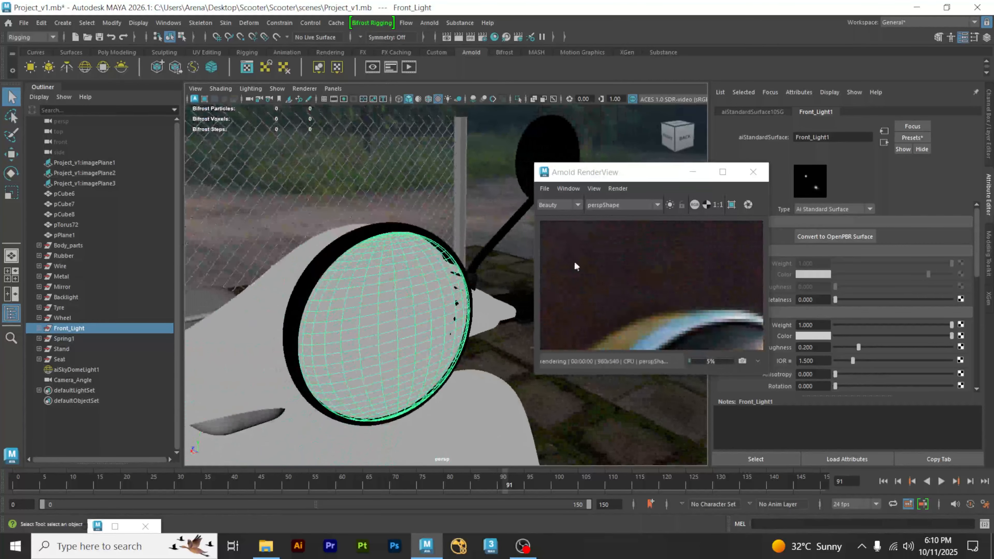
left_click_drag(626, 172, 565, 140)
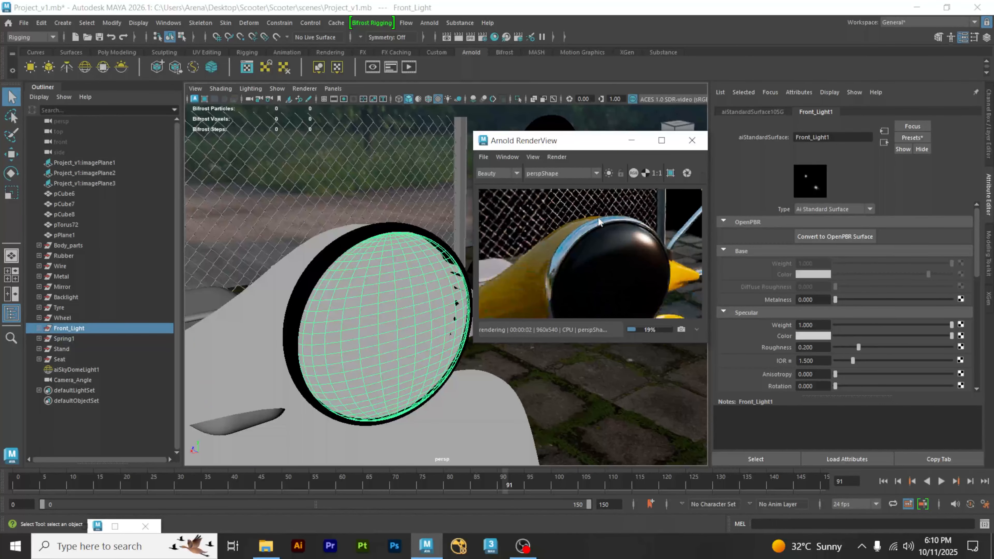
middle_click_drag(608, 266, 595, 234)
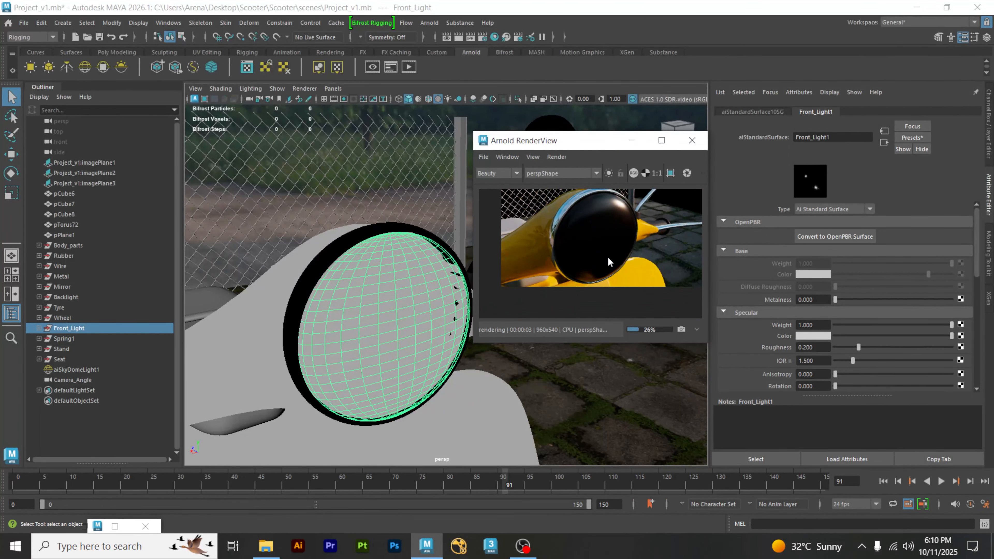
Step: Inspect how the headlight glass renders from several other angles and distances
middle_click_drag(489, 365, 423, 307, "alt")
right_click_drag(422, 307, 351, 311, "alt")
middle_click_drag(351, 310, 269, 313, "alt")
left_click_drag(270, 313, 317, 330, "alt")
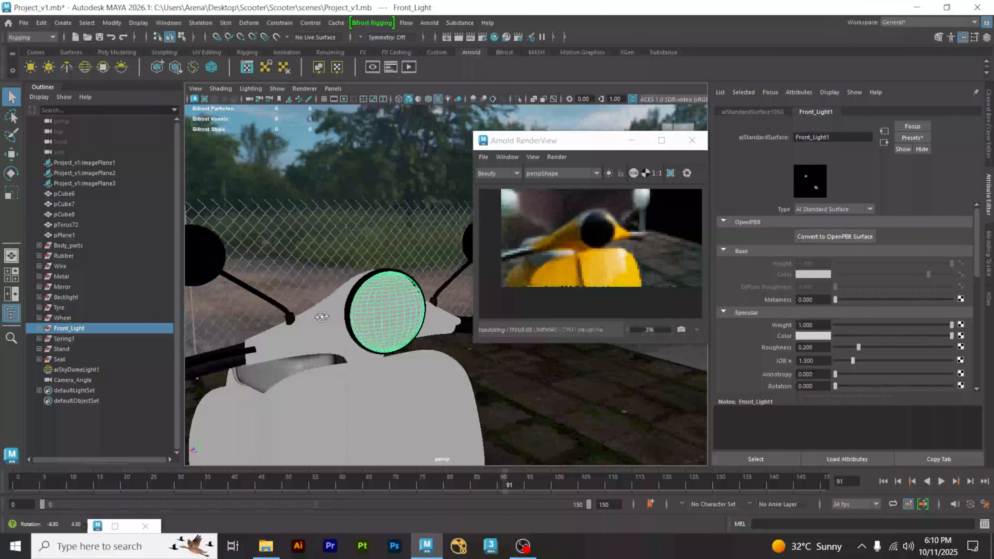
right_click_drag(317, 330, 280, 329, "alt")
middle_click_drag(355, 345, 332, 312, "alt")
right_click_drag(332, 311, 432, 324, "alt")
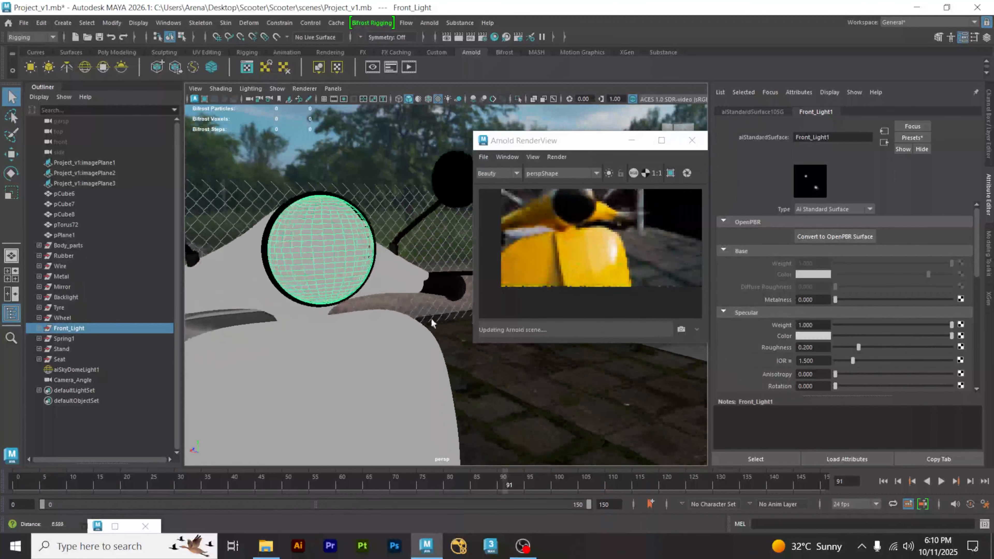
middle_click_drag(335, 289, 382, 333, "alt")
left_click_drag(381, 329, 407, 338, "alt")
middle_click_drag(407, 339, 379, 326, "alt")
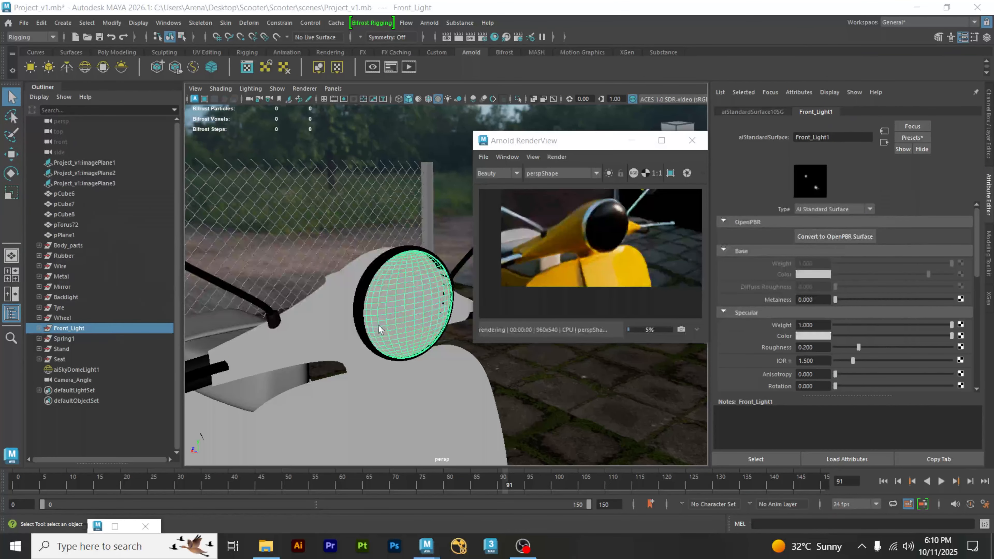
Step: Close the Arnold Render Logs window, then restore Hypershade and place it below the RenderView
left_click_drag(180, 97, 240, 98)
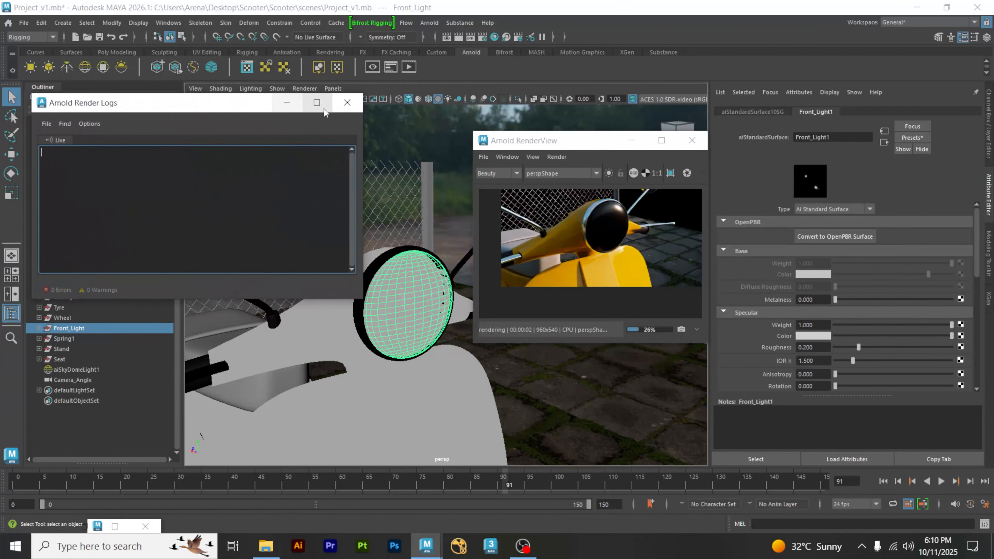
left_click(344, 94)
left_click(115, 526)
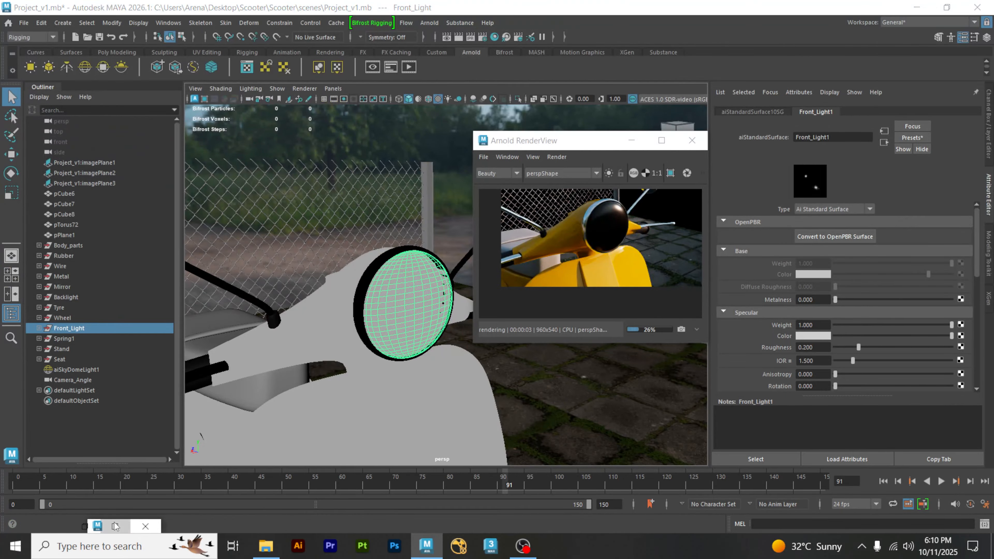
double_click(473, 5)
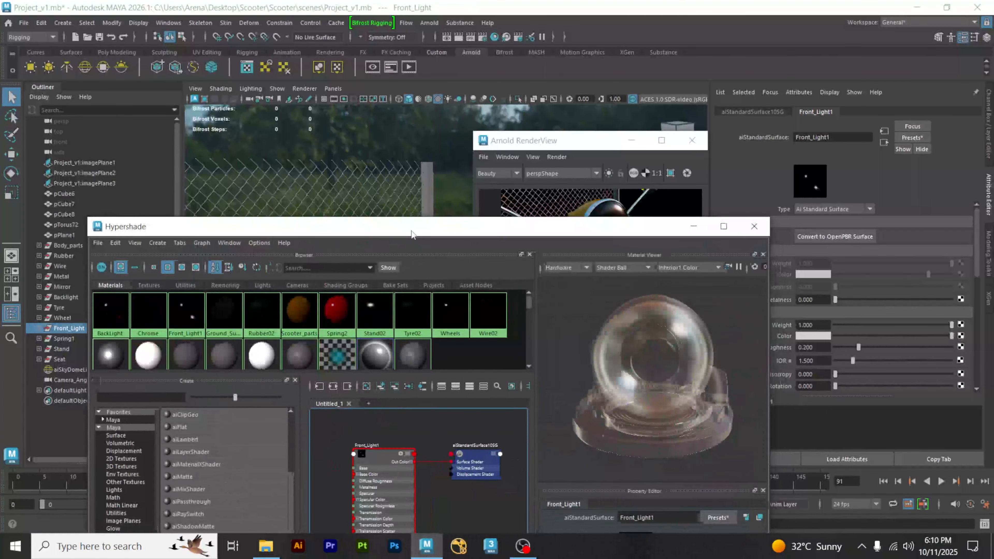
left_click_drag(407, 225, 784, 95)
scroll(740, 315, "up", 3)
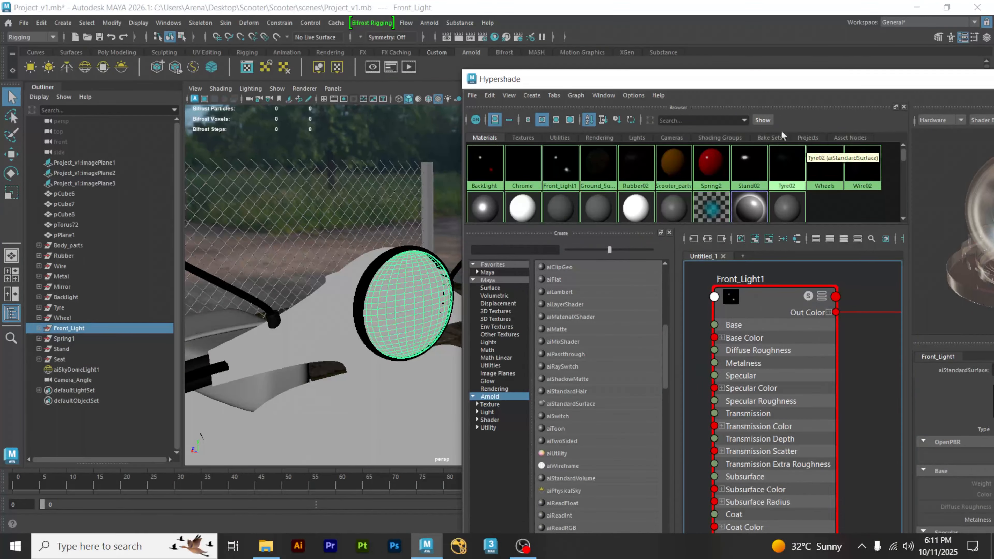
left_click_drag(775, 81, 397, 406)
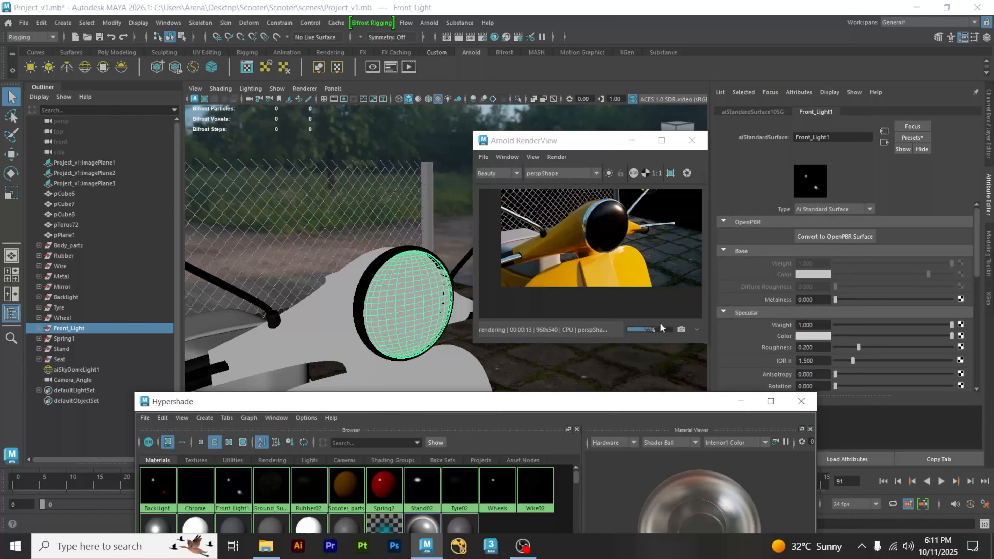
Step: Try a specular weight of 0 on the Front_Light1 material with the headlight framed in the render
scroll(622, 234, "down", 3)
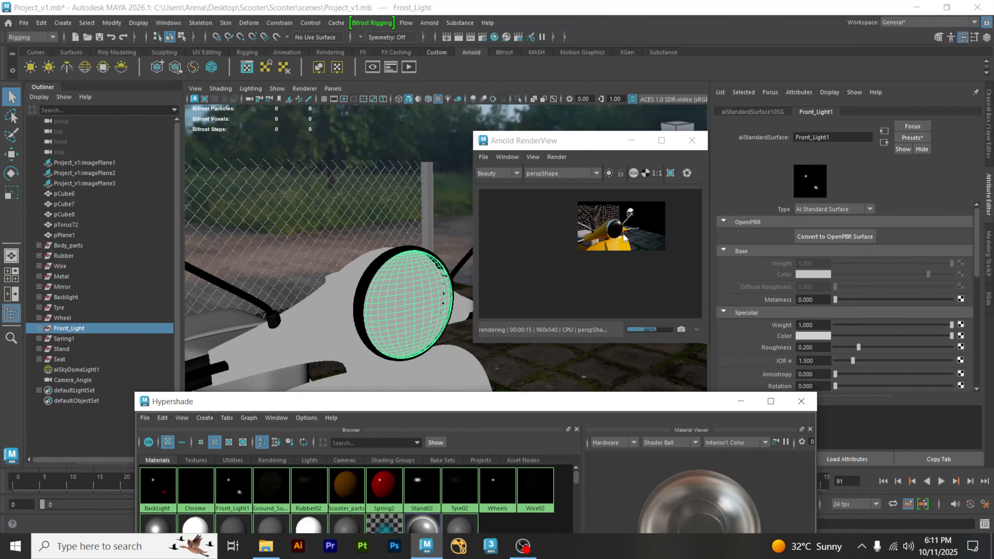
right_click_drag(385, 226, 223, 229, "alt")
middle_click_drag(286, 260, 268, 193, "alt")
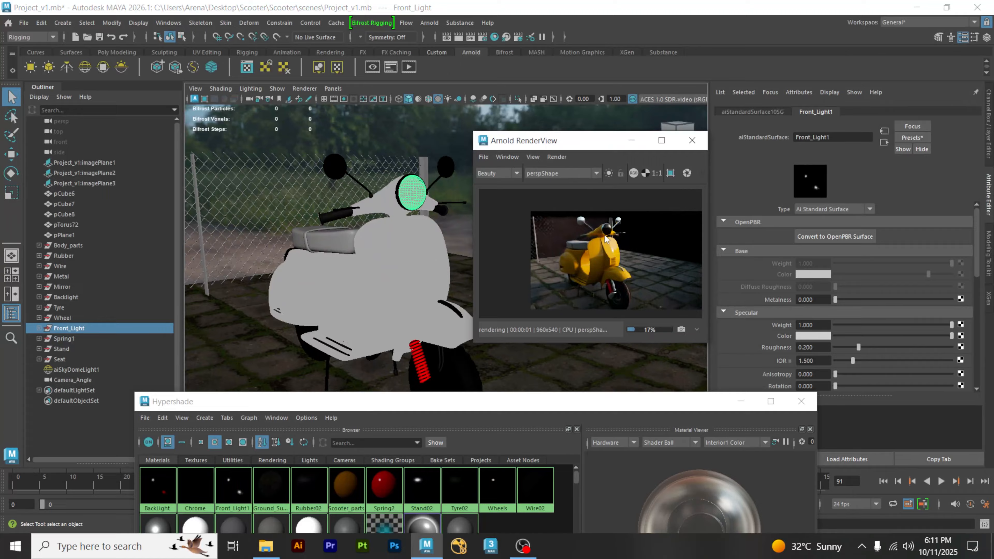
scroll(605, 239, "up", 5)
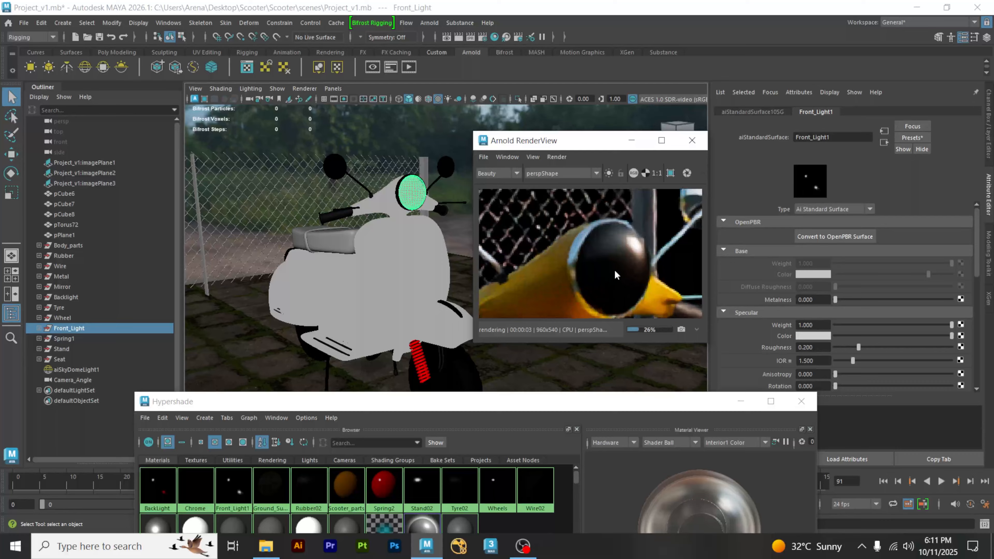
middle_click_drag(625, 267, 612, 257)
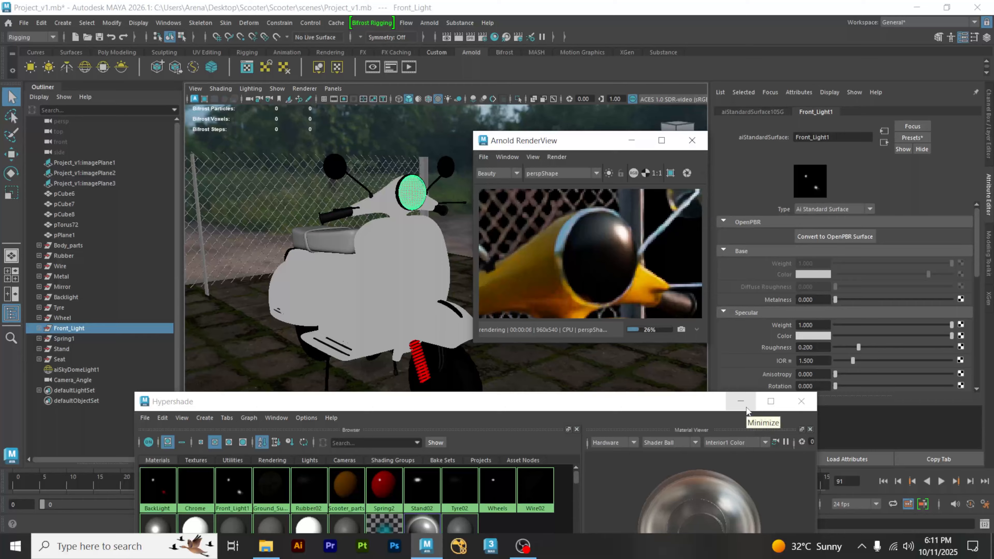
scroll(816, 307, "down", 3)
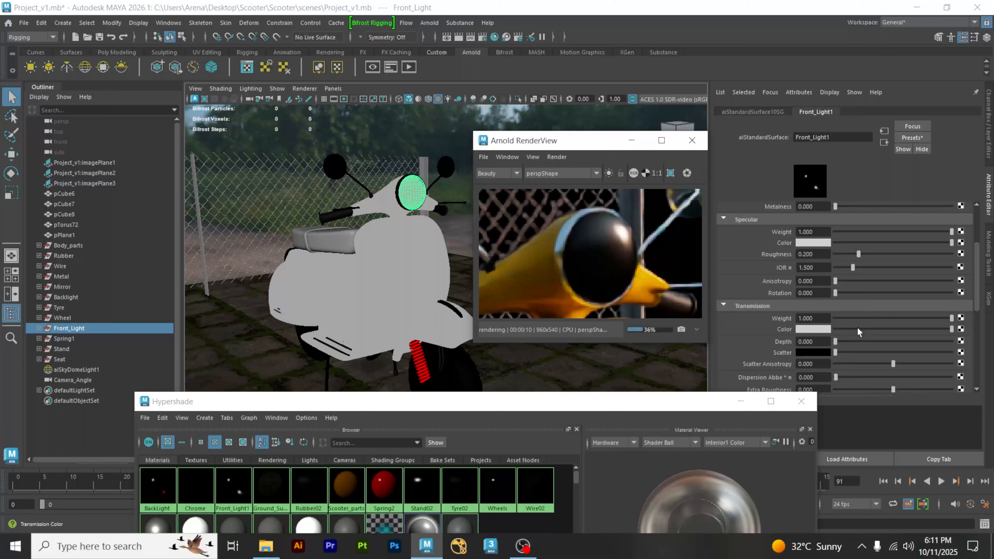
scroll(856, 327, "up", 3)
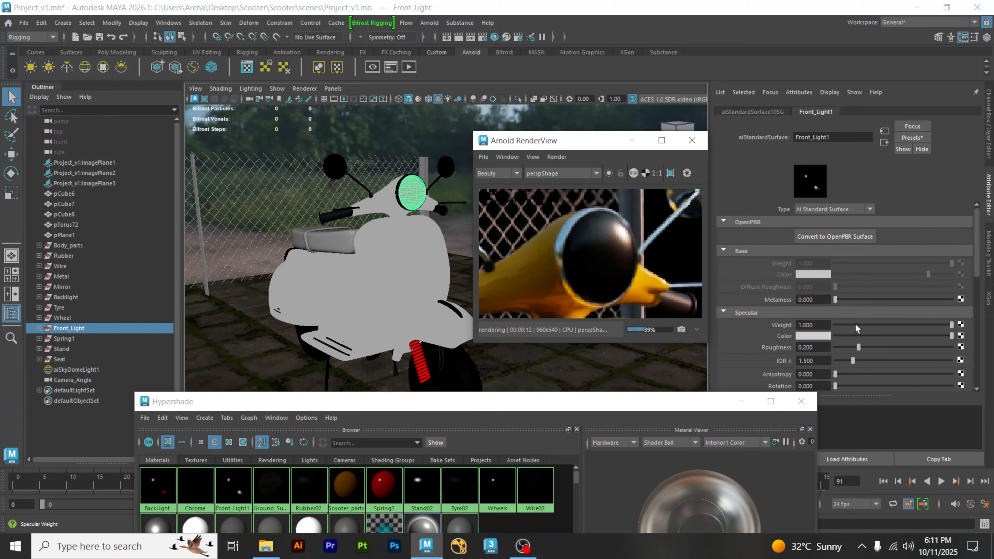
left_click_drag(855, 323, 820, 320)
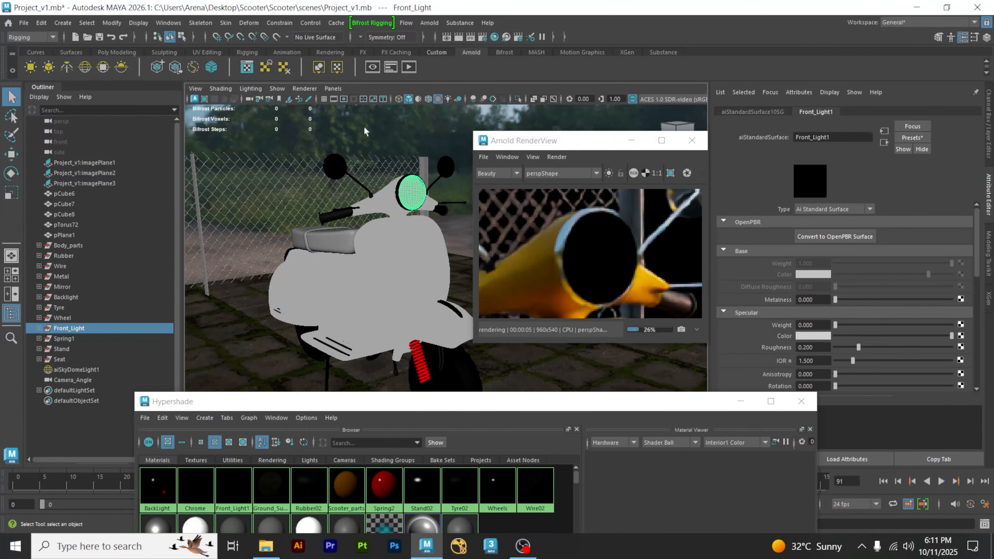
Step: Select the headlight lens, show its material attributes and set the Front_Light1 specular weight back to 1
left_click(415, 122)
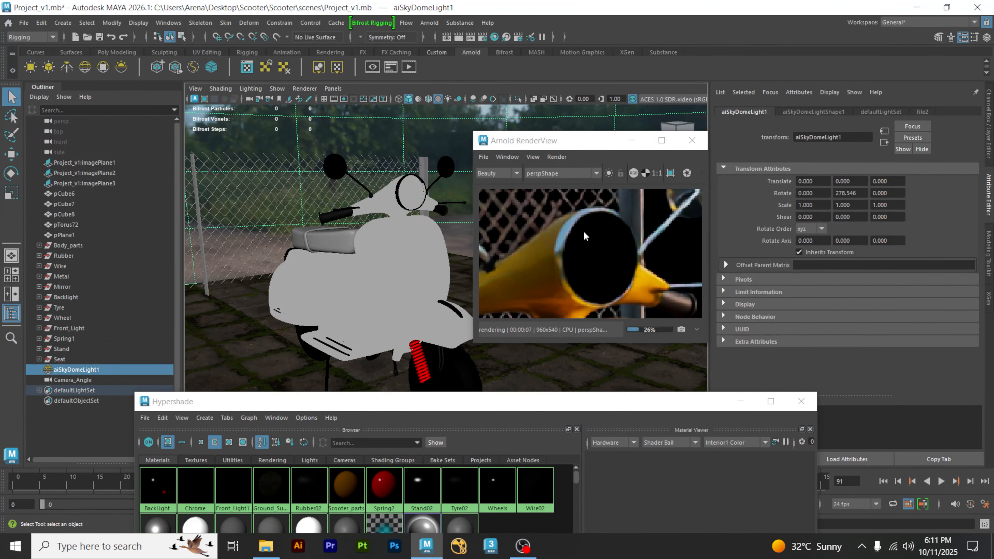
left_click(597, 231)
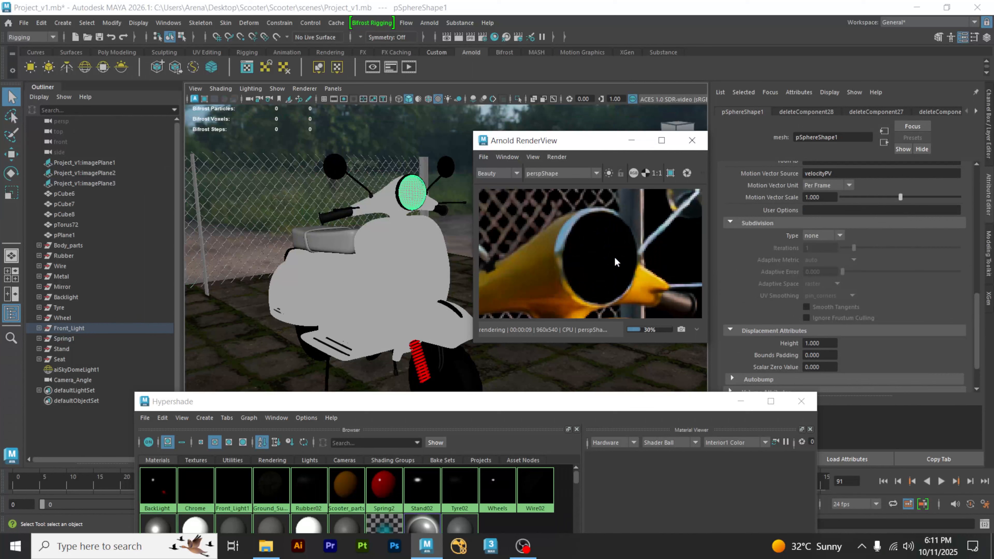
left_click(410, 191)
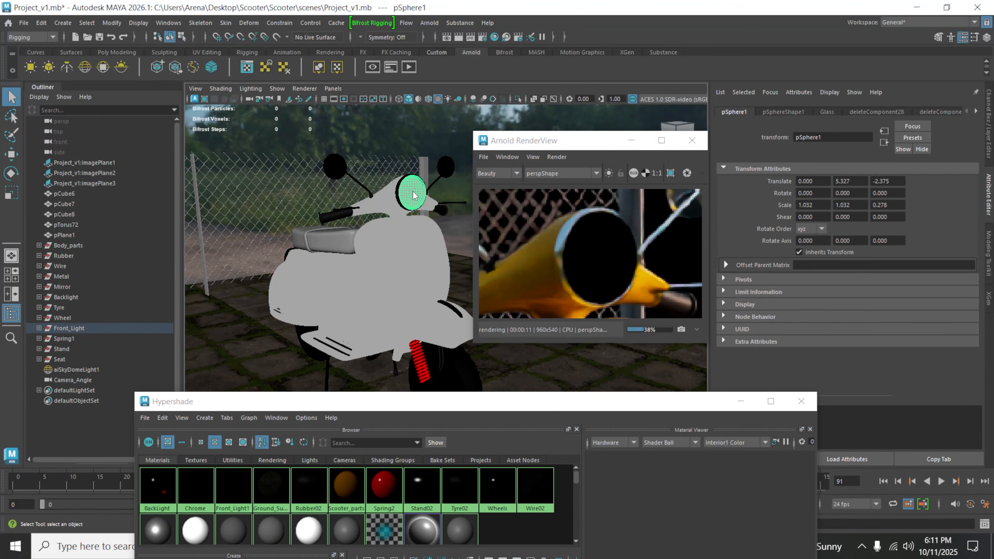
right_click_drag(412, 192, 407, 443)
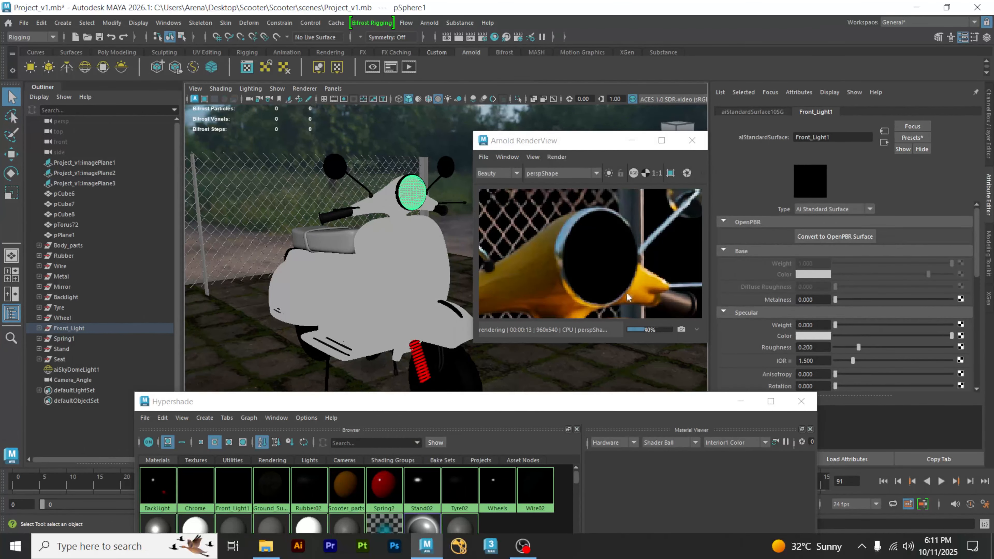
scroll(752, 305, "down", 1)
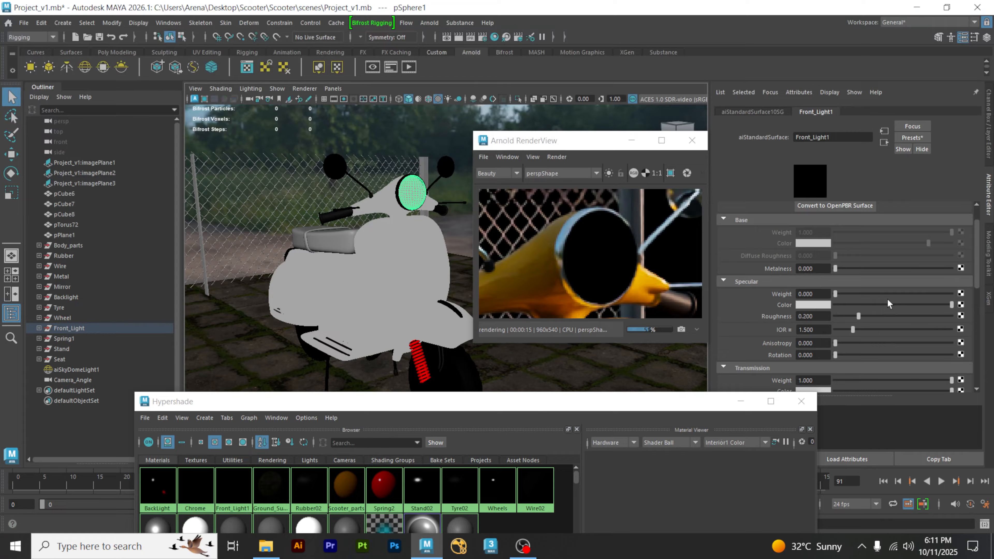
left_click(911, 293)
left_click_drag(946, 292, 954, 293)
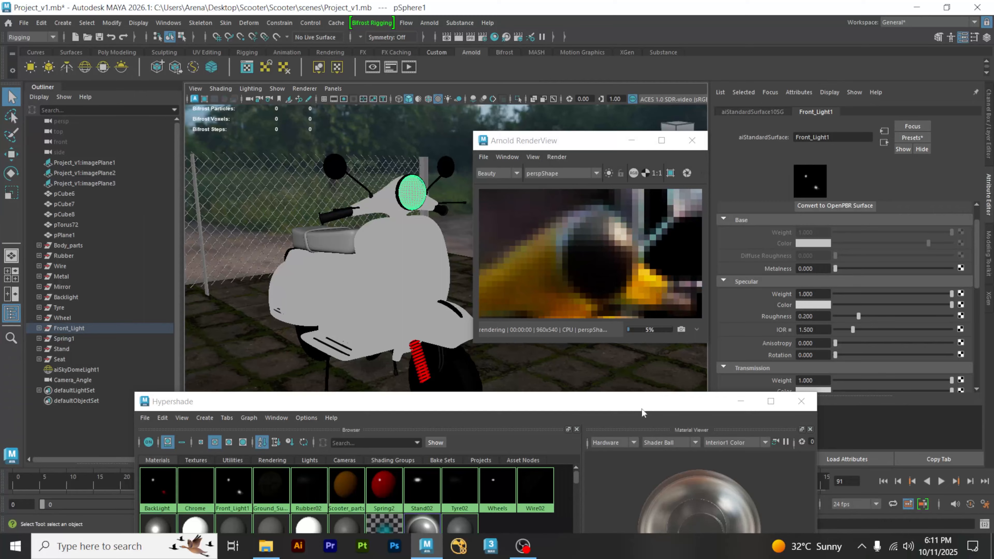
Step: Set the Front_Light1 material's specular roughness to 0, compare the material preview with the render, and minimize Hypershade
left_click_drag(654, 409, 328, 195)
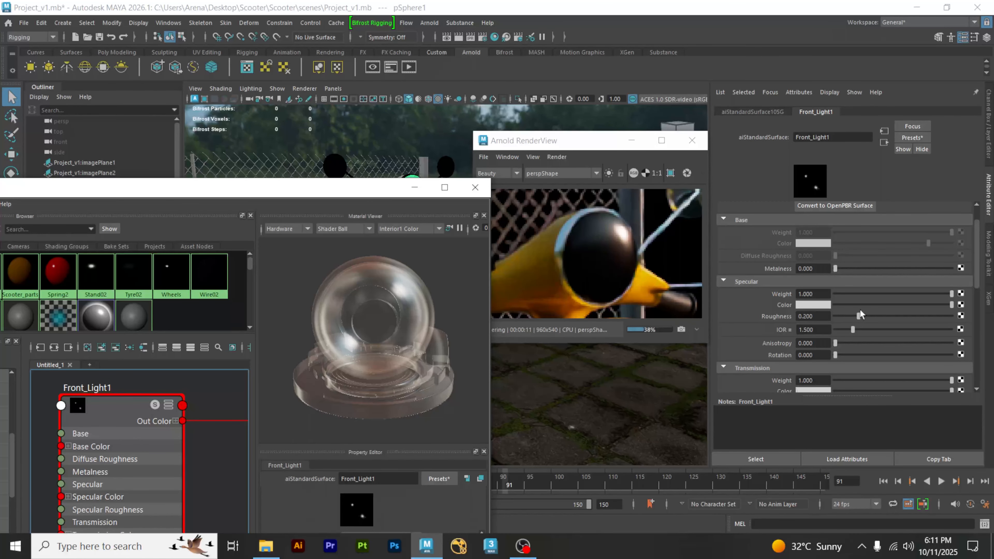
left_click_drag(859, 316, 821, 316)
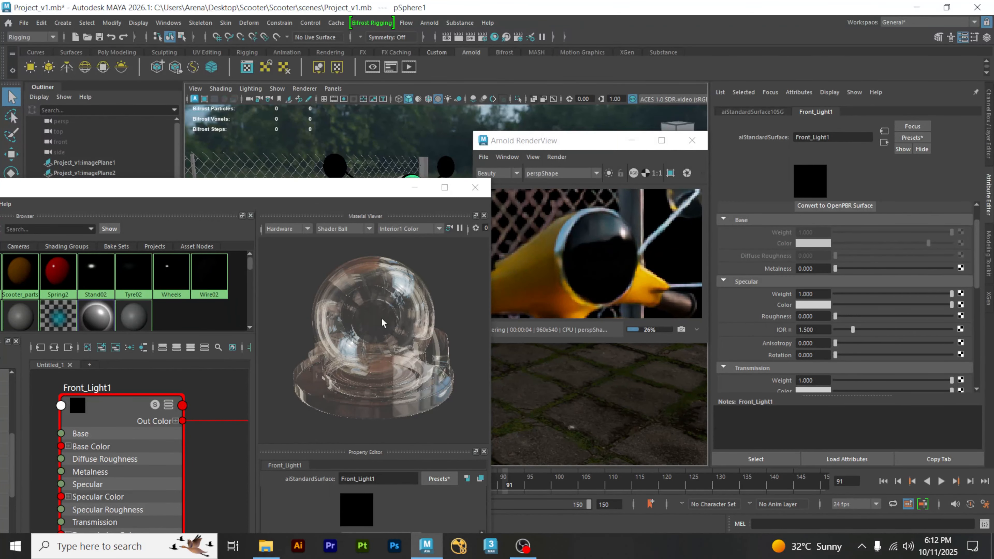
scroll(622, 238, "up", 2)
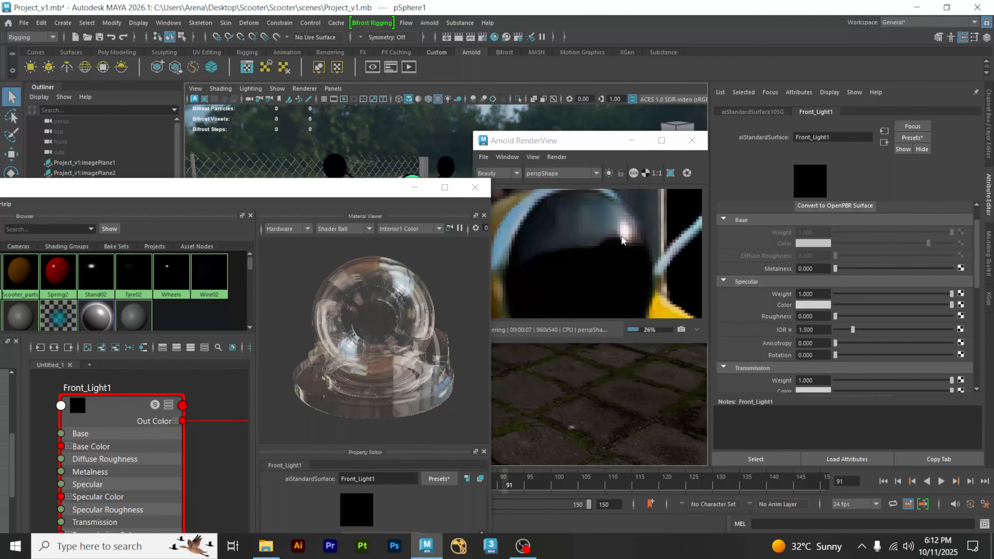
scroll(622, 237, "down", 4)
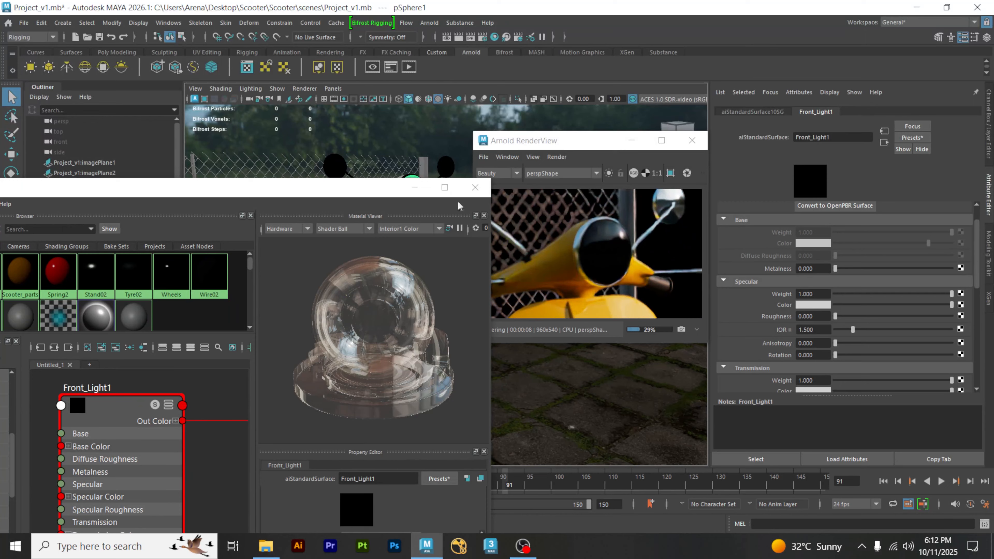
left_click(415, 187)
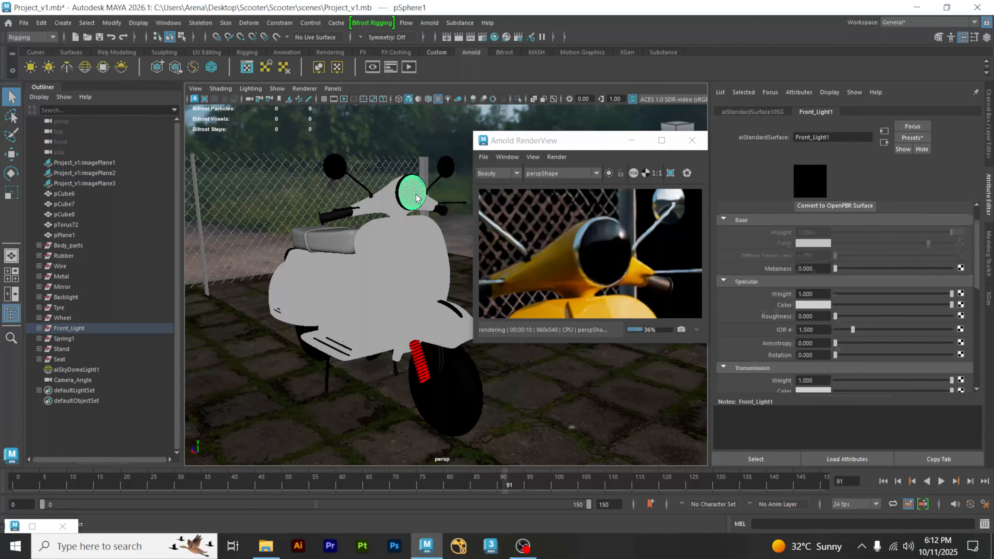
Step: Move the headlight lens forward out of its housing to a Translate Z of -3.427
left_click(416, 198)
key("w")
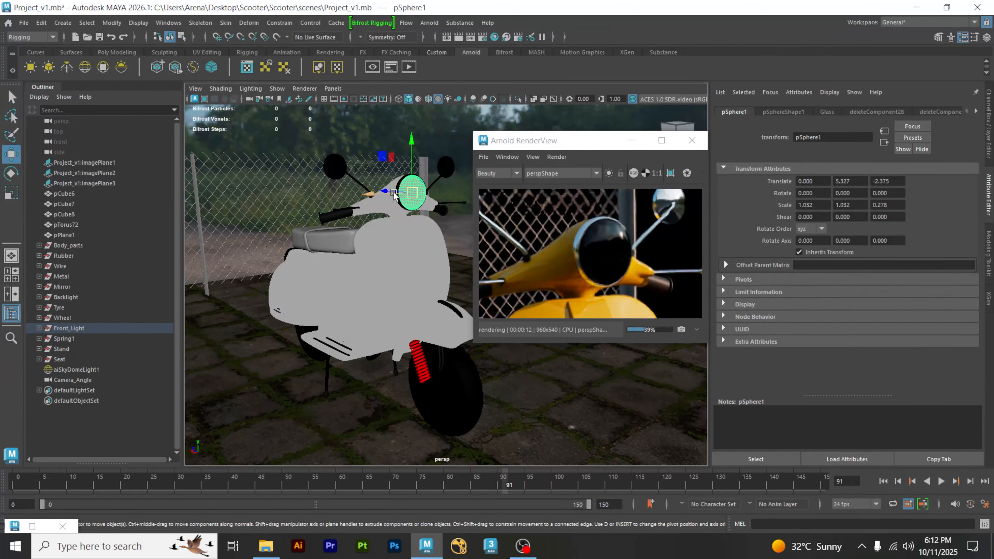
left_click_drag(394, 194, 439, 243, "alt")
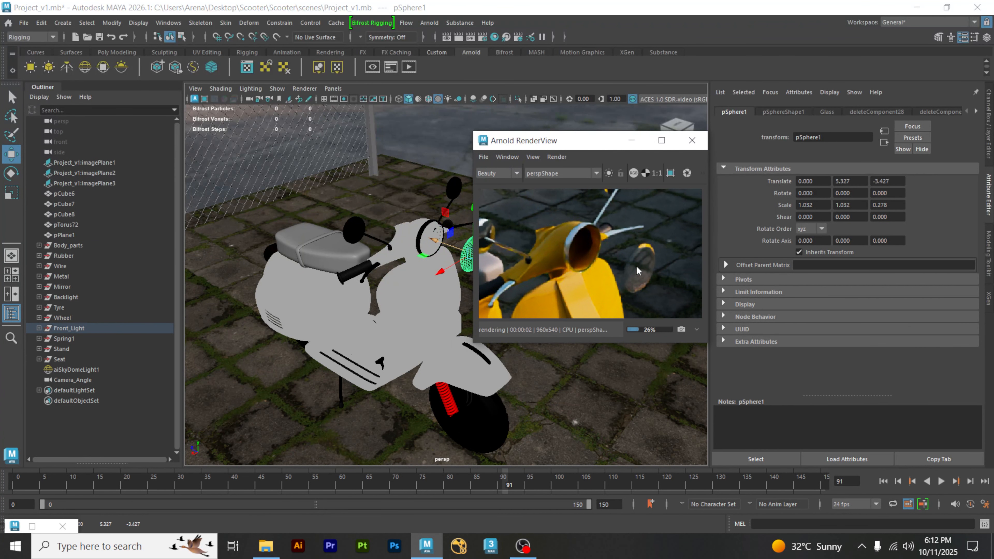
Step: Try the headlight lens back in its housing, and undo the lens moves until it is at Translate Z -2.375
middle_click_drag(618, 263, 605, 254)
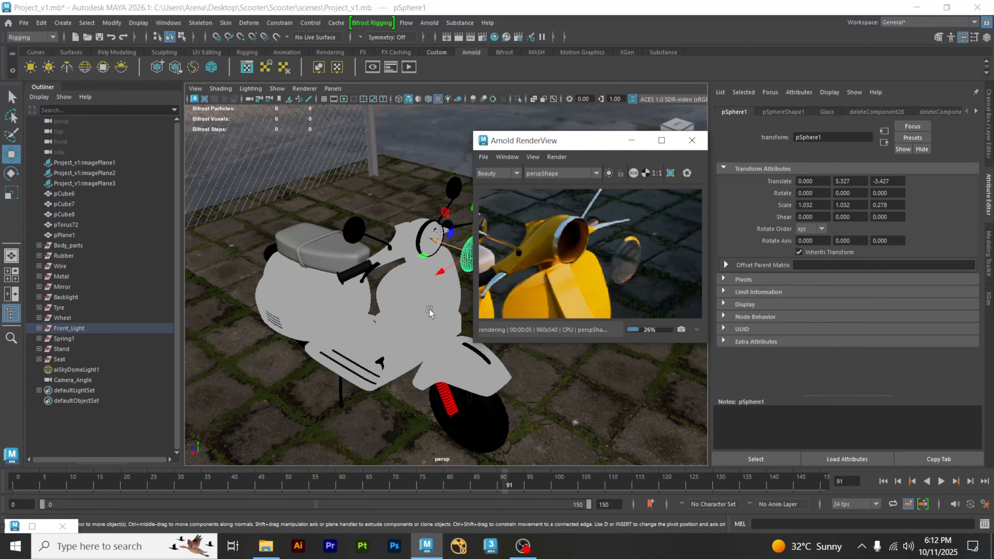
mouse_move(429, 308)
left_mouse_down("alt")
mouse_move(395, 284)
mouse_move(394, 381)
mouse_move(408, 363)
mouse_move(447, 374)
mouse_move(438, 394)
mouse_move(415, 342)
mouse_move(419, 358)
mouse_move(415, 283)
mouse_move(420, 311)
left_mouse_up("alt")
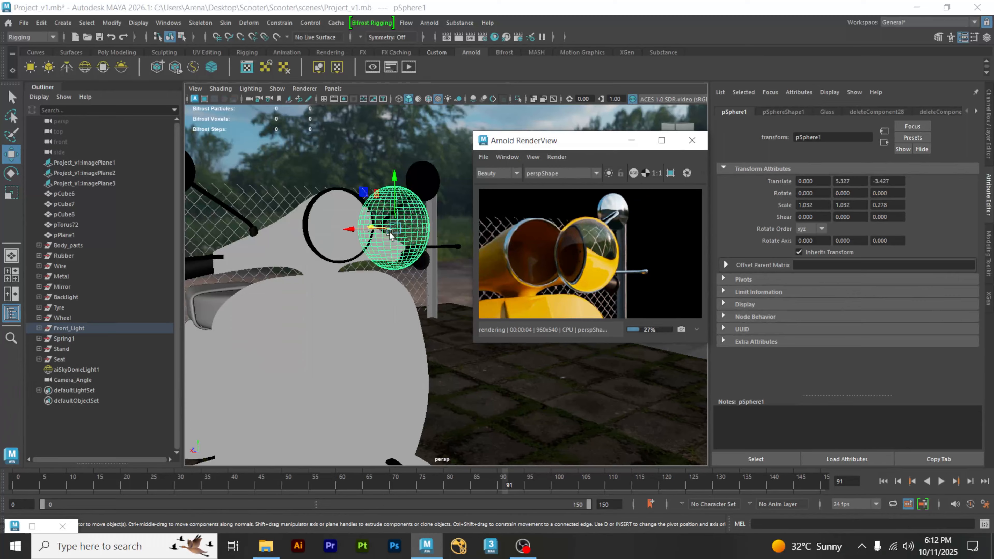
left_click_drag(373, 227, 326, 222)
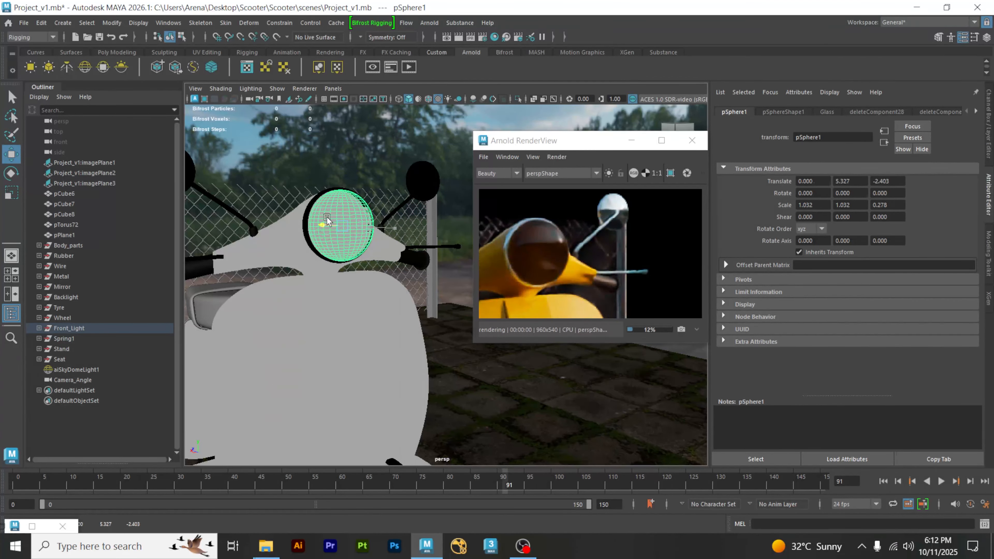
left_click_drag(326, 216, 325, 216)
key("ctrl+z")
key("ctrl+z")
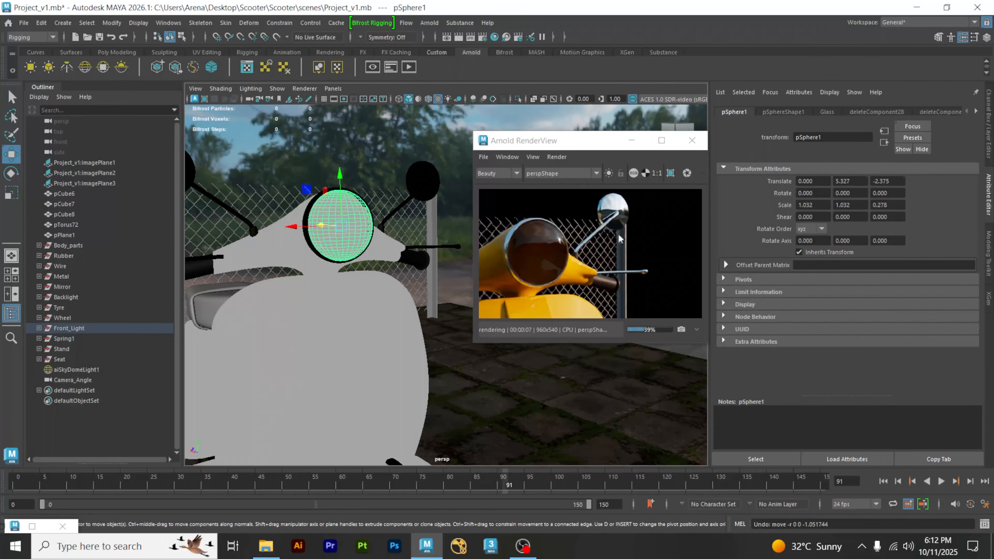
Step: Create an Arnold area light and raise it to headlight height at a Translate Y of 5.094
scroll(335, 233, "down", 5)
middle_click_drag(385, 293, 360, 269, "alt")
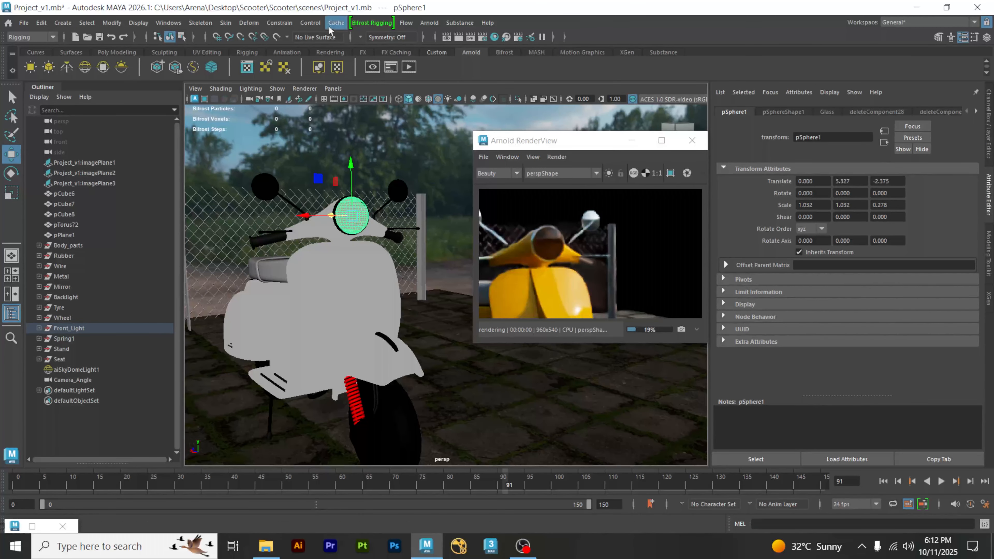
left_click(429, 22)
mouse_move(473, 87)
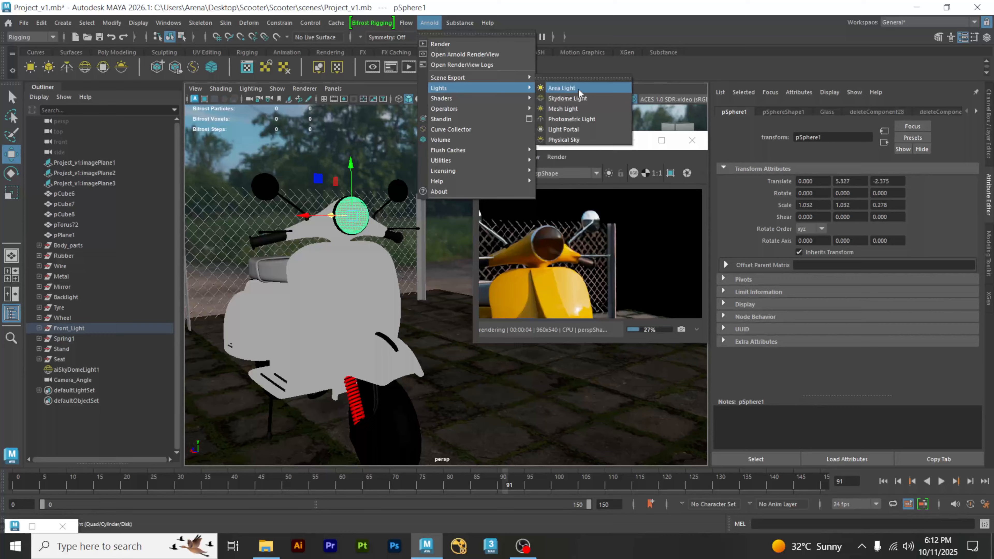
left_click(561, 88)
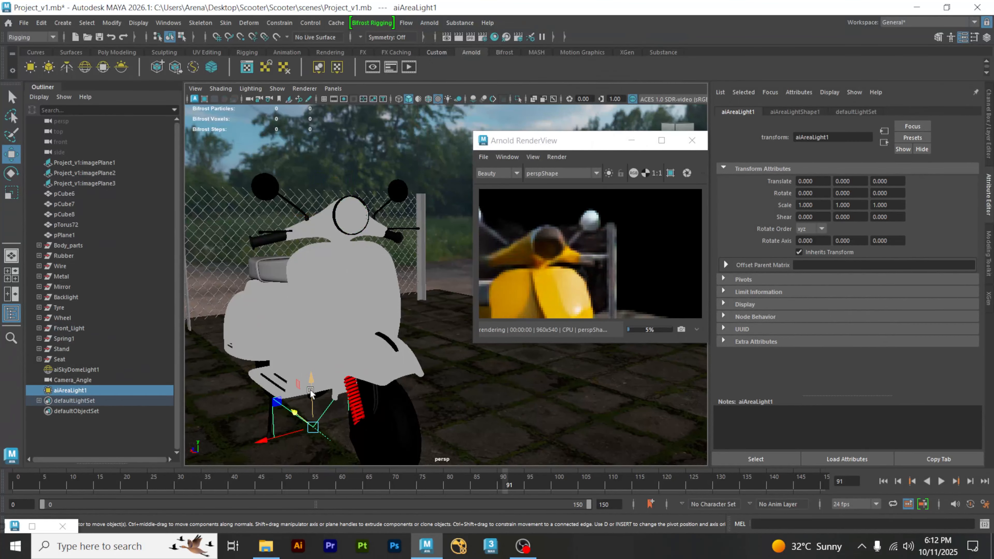
left_click_drag(319, 394, 325, 182)
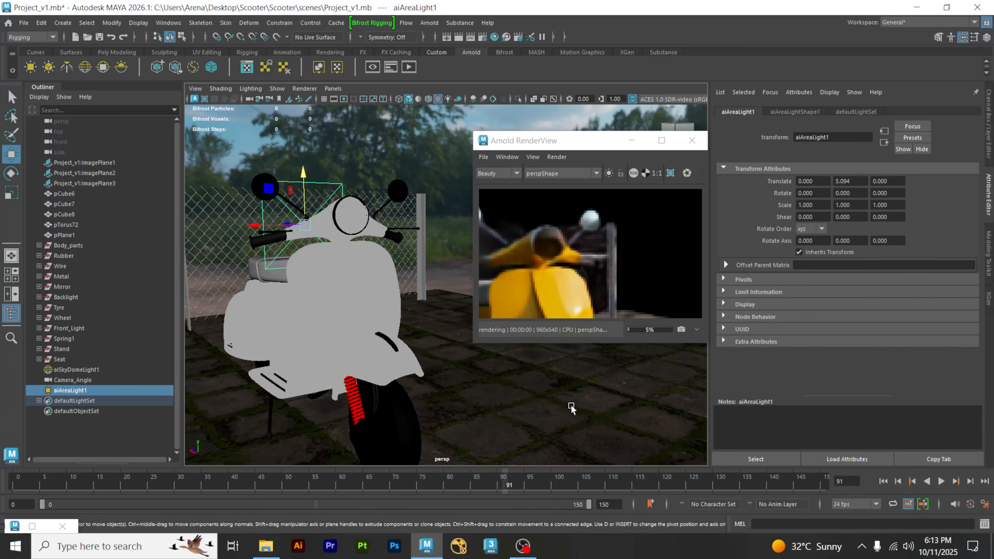
Step: In the side view, place the area light inside the headlight housing at Translate Y 5.325 and Translate Z -2.255, and return to the perspective view
key("space")
key("space")
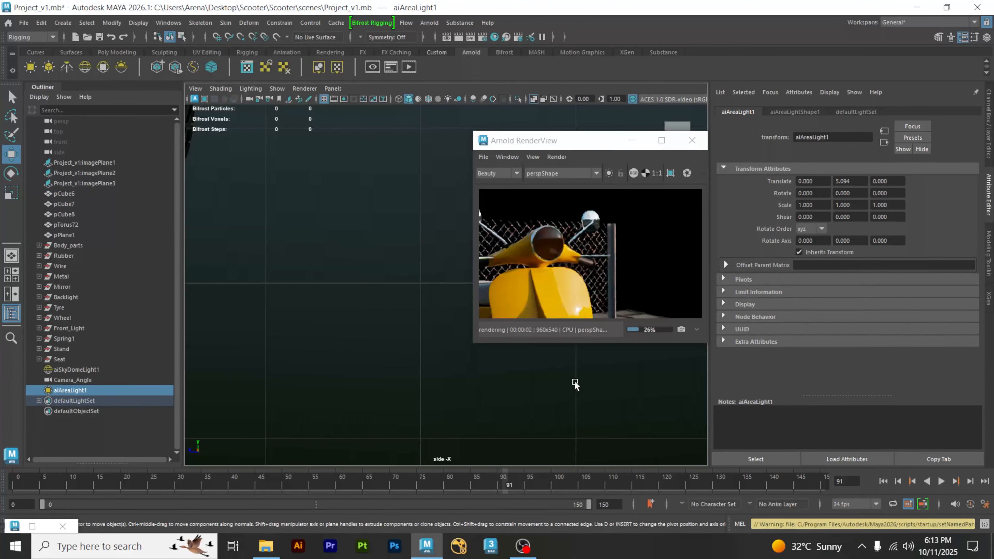
right_click_drag(575, 381, 254, 385, "alt")
middle_click_drag(353, 239, 355, 295, "alt")
right_click_drag(355, 296, 548, 287, "alt")
right_click_drag(293, 265, 421, 299, "alt")
middle_click_drag(253, 232, 328, 255, "alt")
right_click_drag(328, 255, 479, 265, "alt")
middle_click_drag(347, 284, 392, 290, "alt")
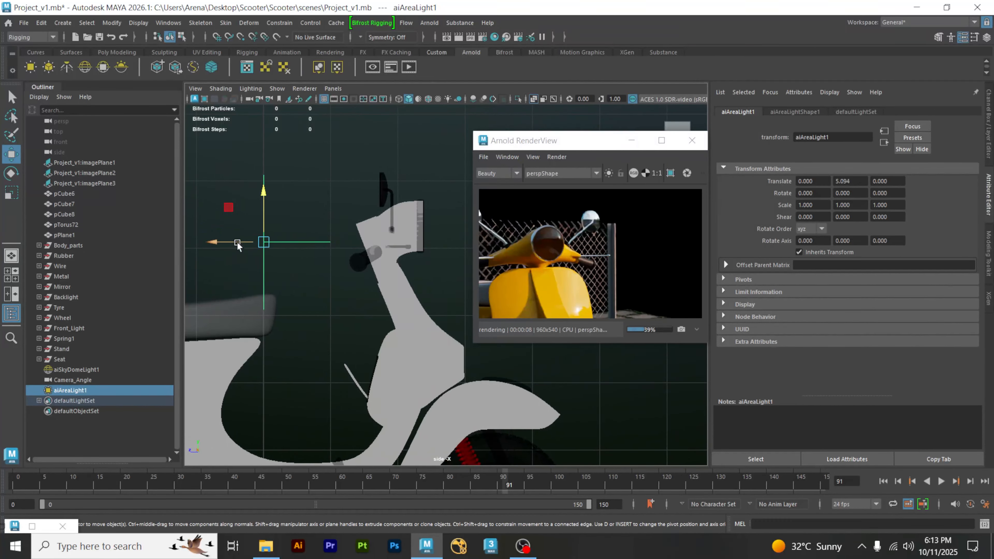
left_click_drag(237, 241, 415, 208)
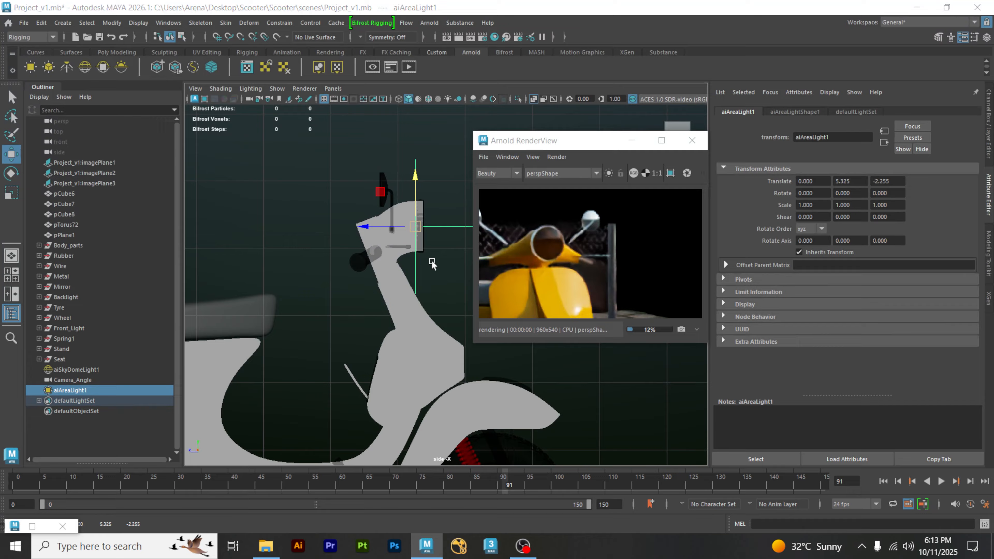
key("space")
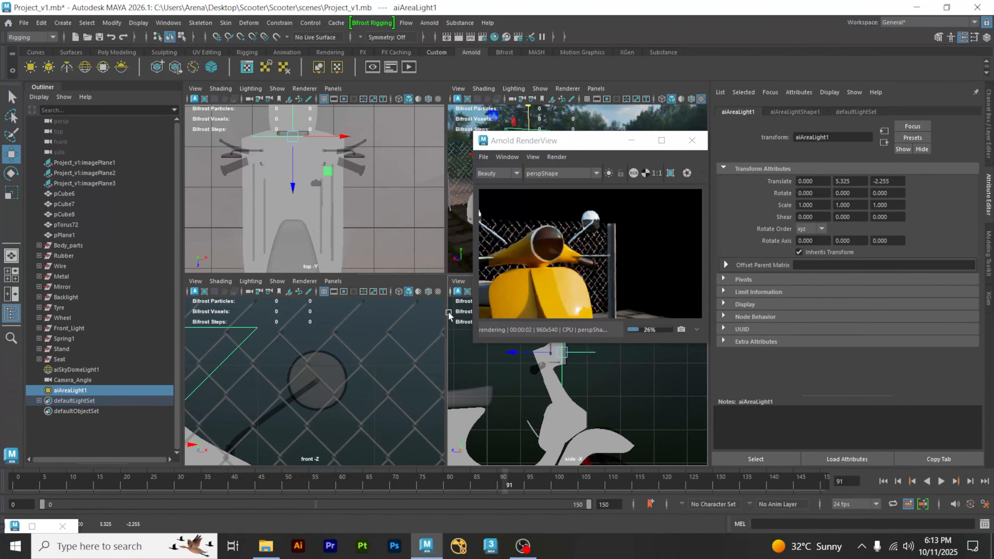
key("space")
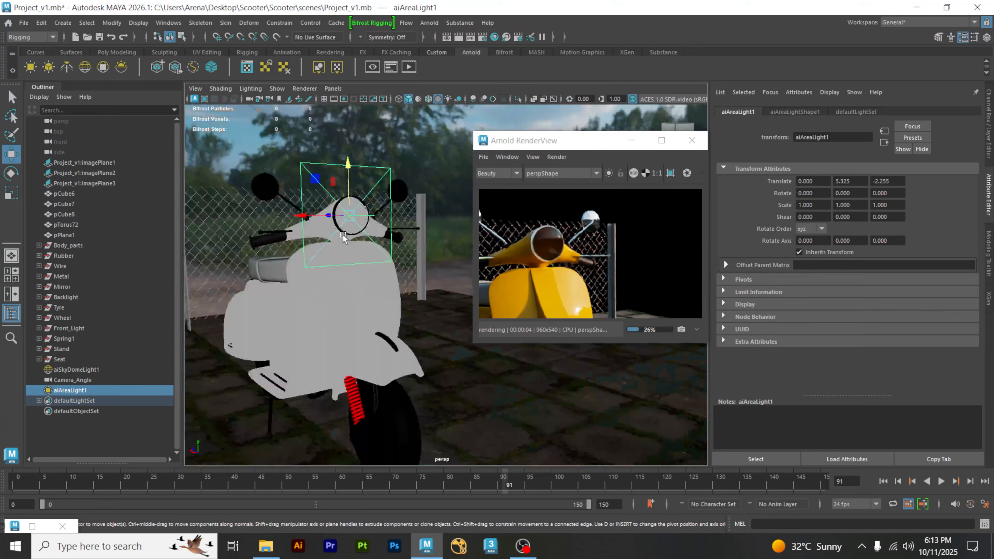
Step: Set the area light's shape to disk and scale it down in X and Y to about 0.25 to fit within the headlight
scroll(348, 261, "up", 4)
middle_click_drag(344, 218, 384, 243, "alt")
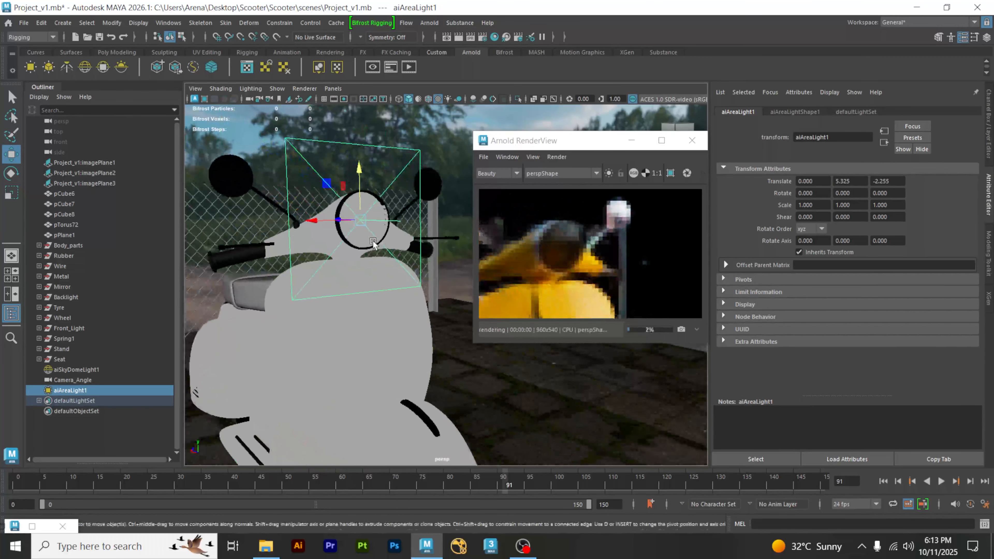
left_click_drag(384, 244, 370, 240, "alt")
key("ctrl+a")
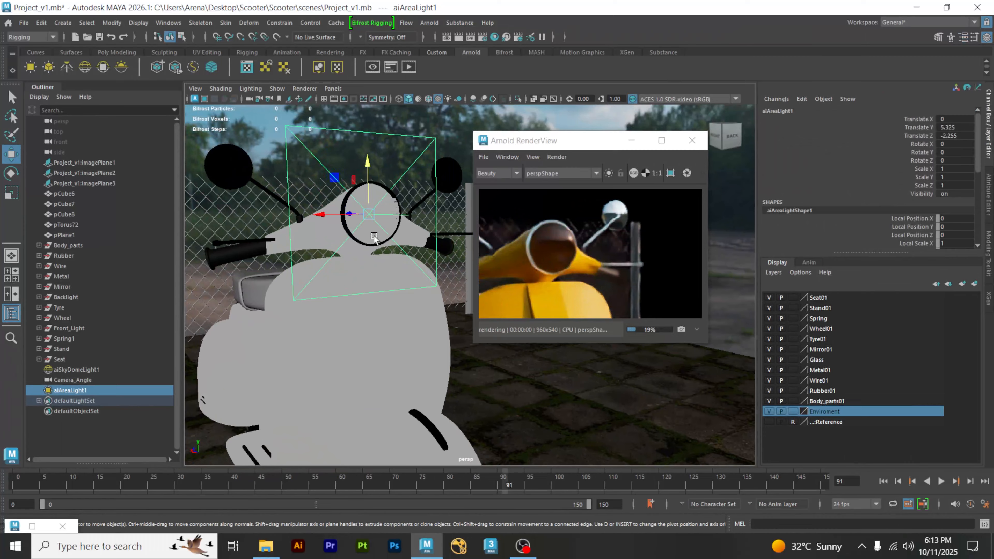
key("ctrl+a")
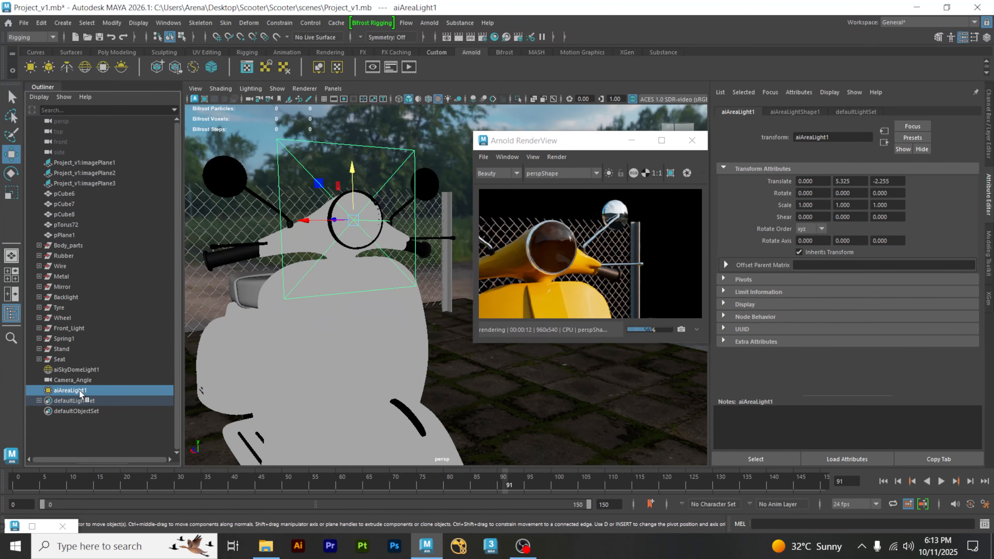
left_click(799, 113)
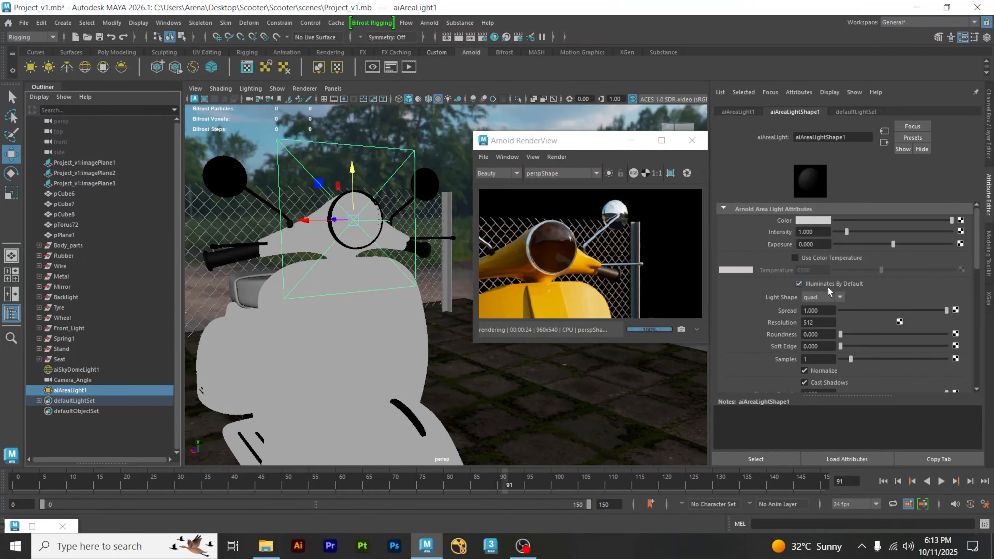
left_click(828, 297)
left_click(816, 331)
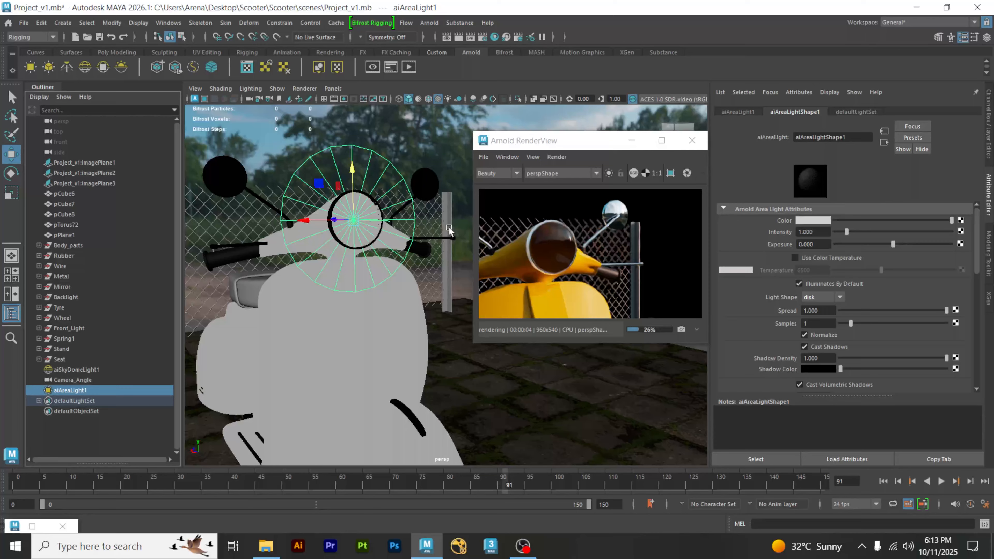
key("r")
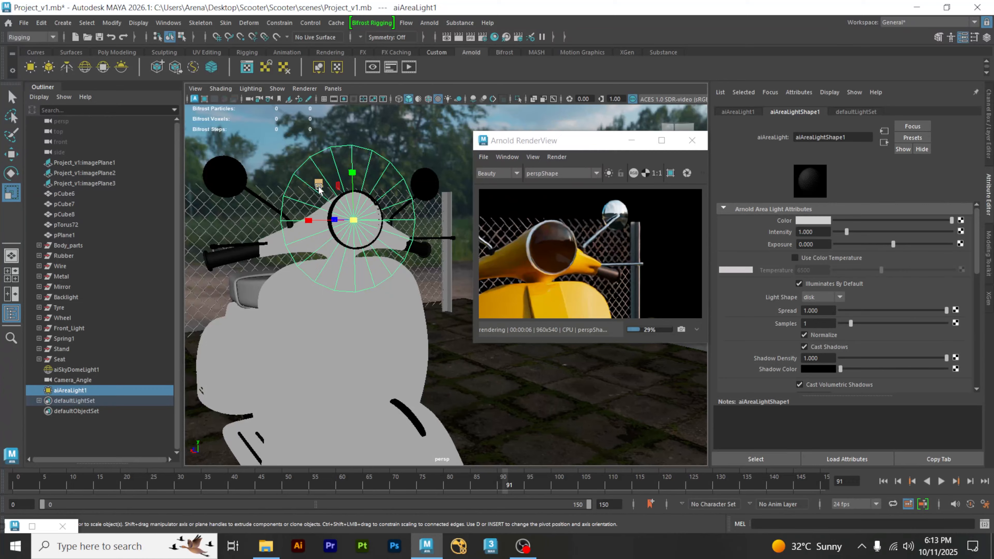
left_click_drag(319, 187, 329, 200)
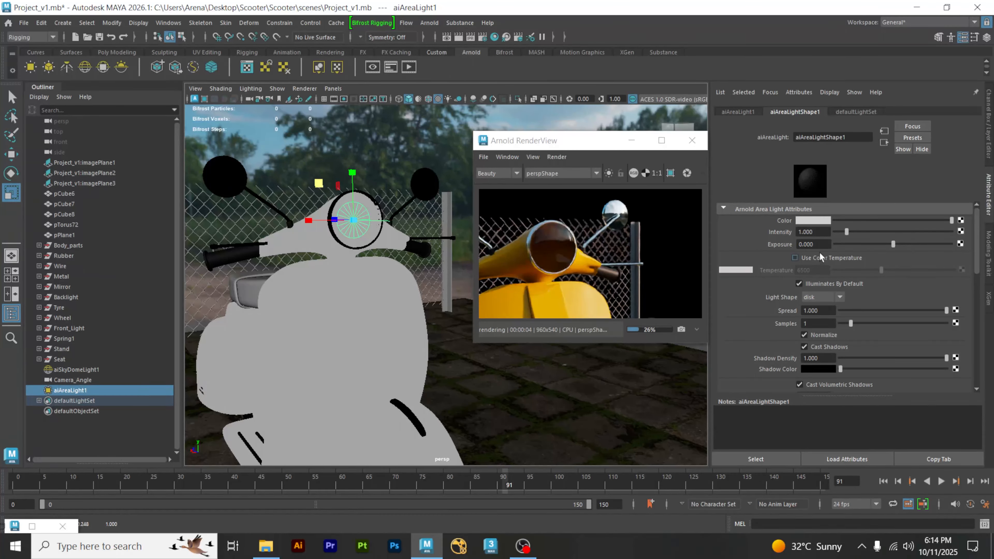
Step: Set the area light's exposure to 5 and check the whole scooter in the render
left_click_drag(822, 244, 762, 246)
type("5")
key("Return")
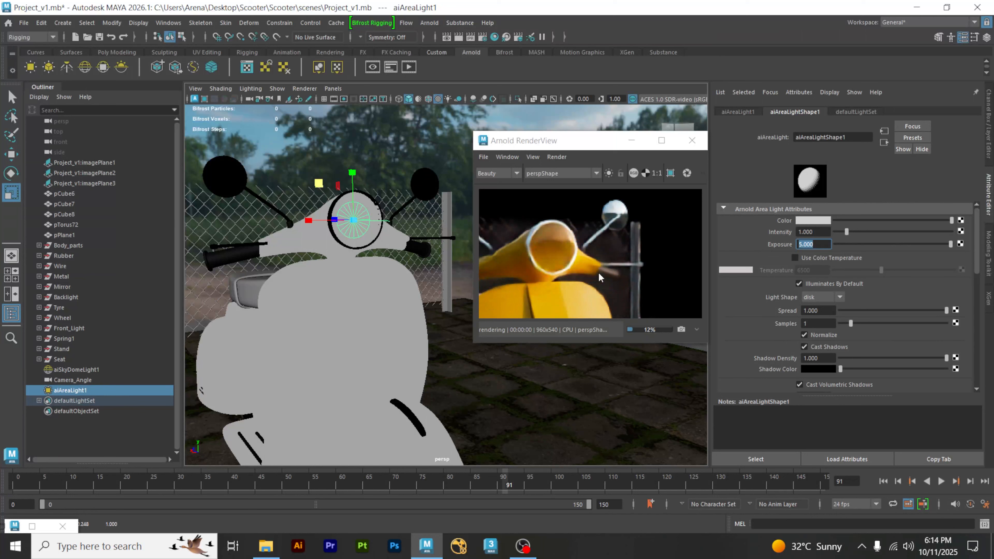
scroll(573, 262, "down", 5)
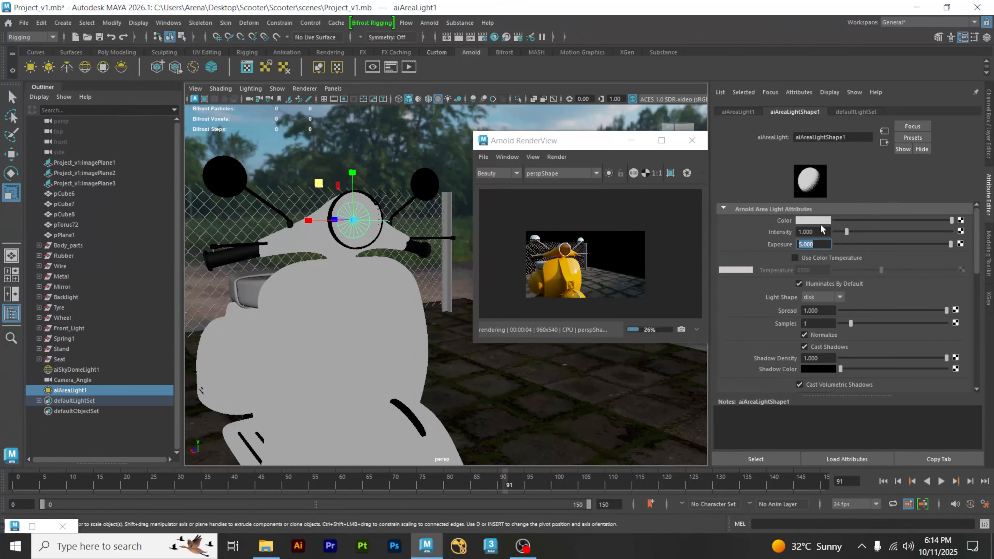
Step: Set the area light's intensity to 10, compare the headlight in the render, and raise the intensity to 50
left_click(822, 234)
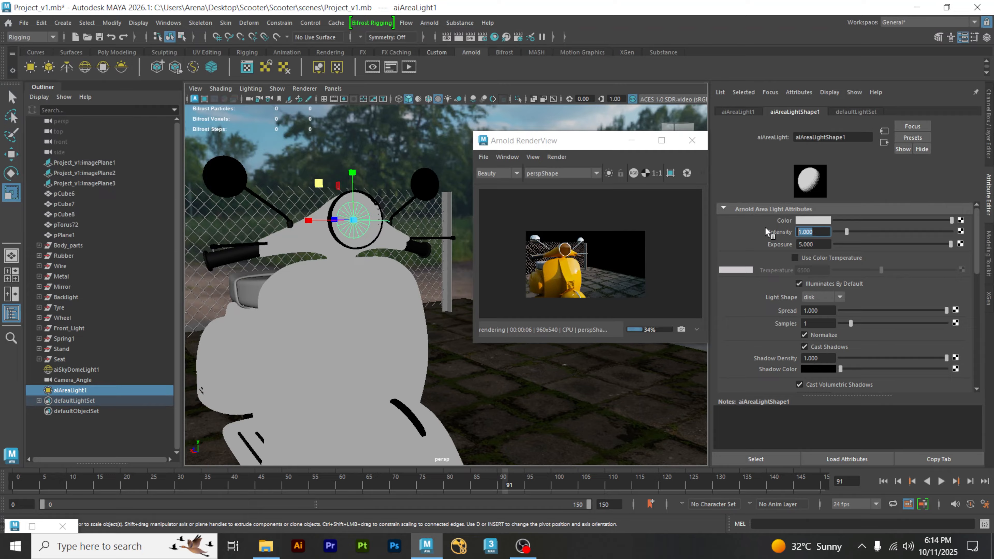
type("10")
key("Return")
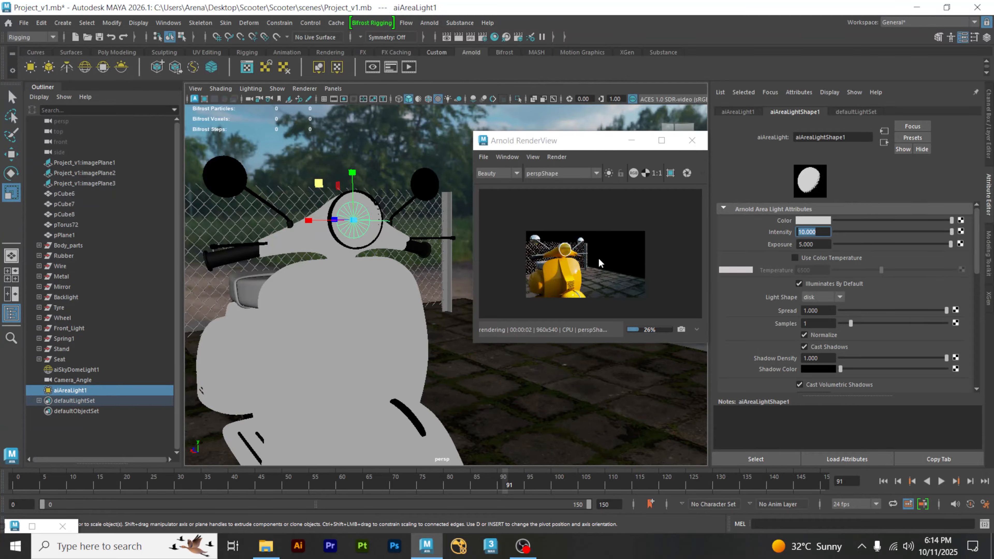
scroll(560, 250, "up", 5)
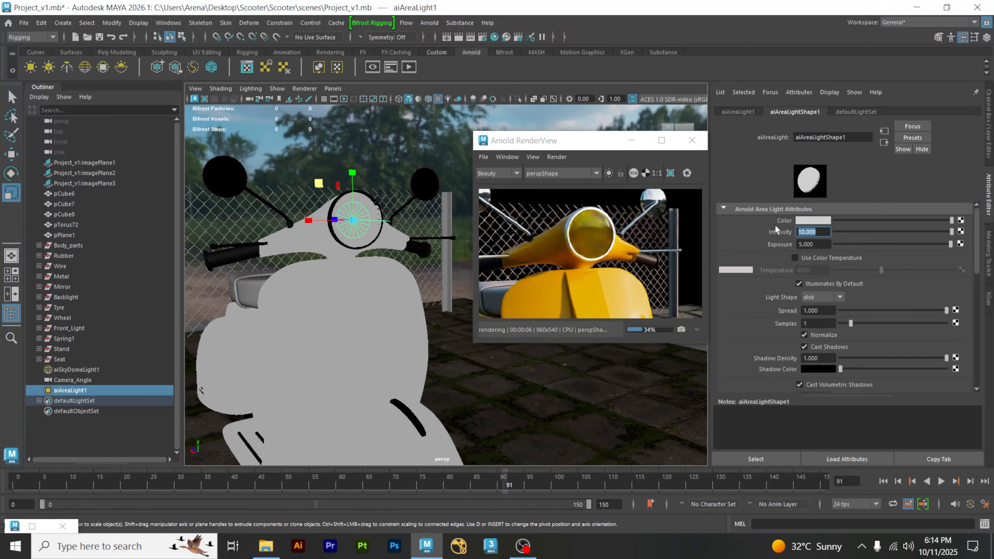
type("50")
key("Return")
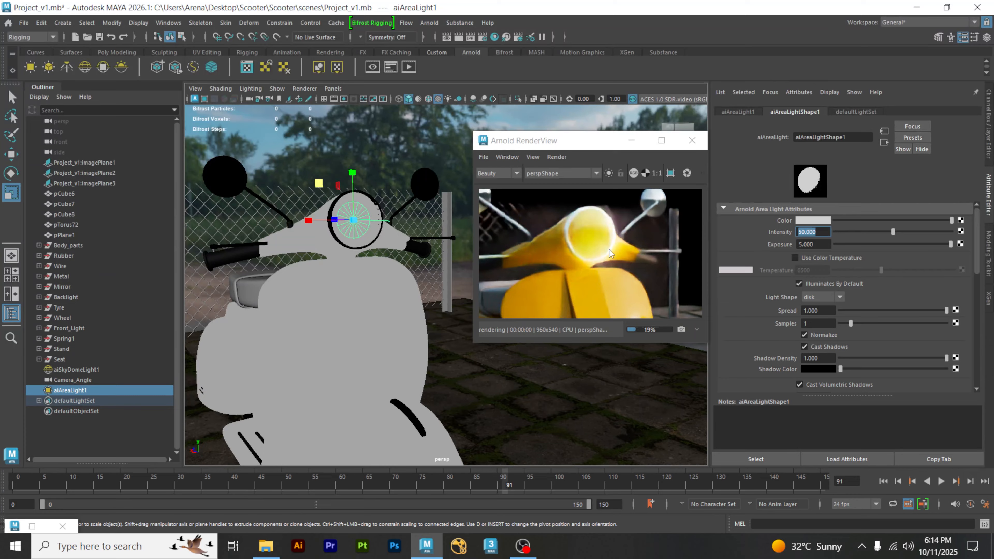
scroll(608, 249, "down", 5)
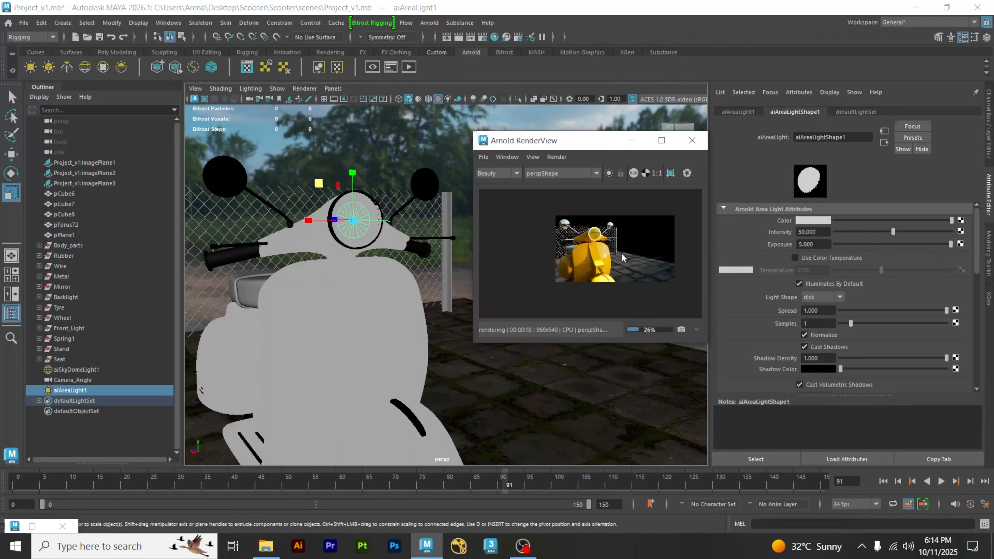
scroll(603, 246, "up", 2)
Step: Set the area light's color to a fully saturated orange-red with a hue of about 9
left_click(812, 223)
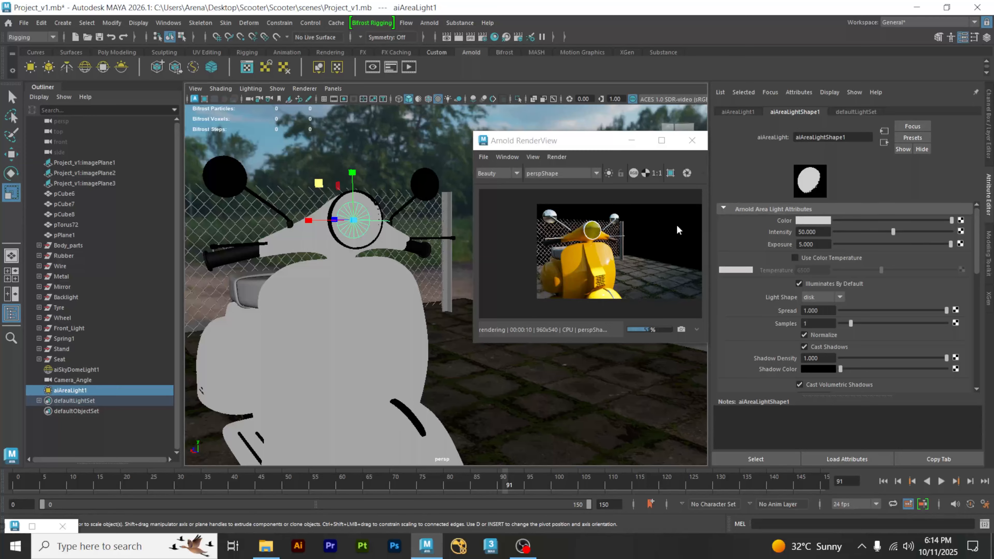
scroll(588, 235, "up", 2)
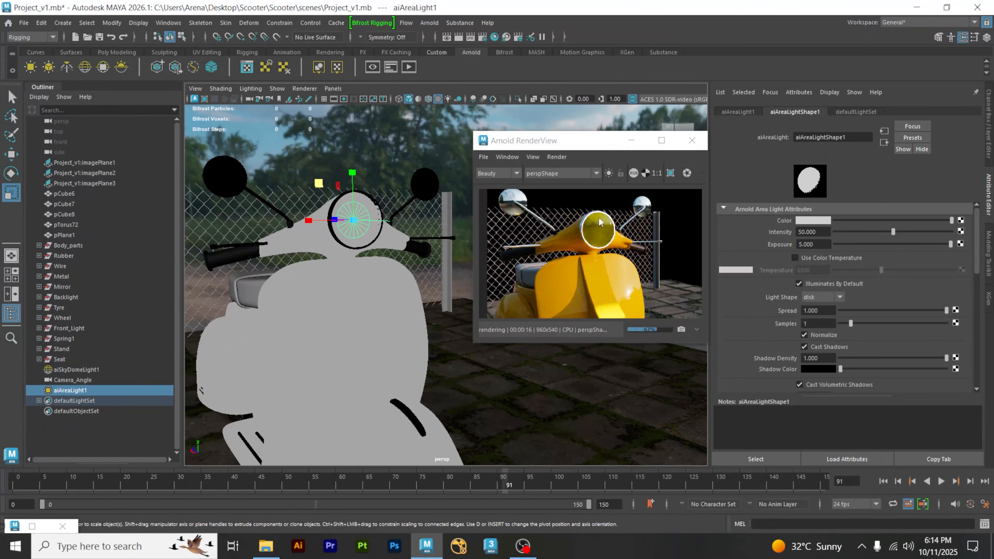
left_click(817, 220)
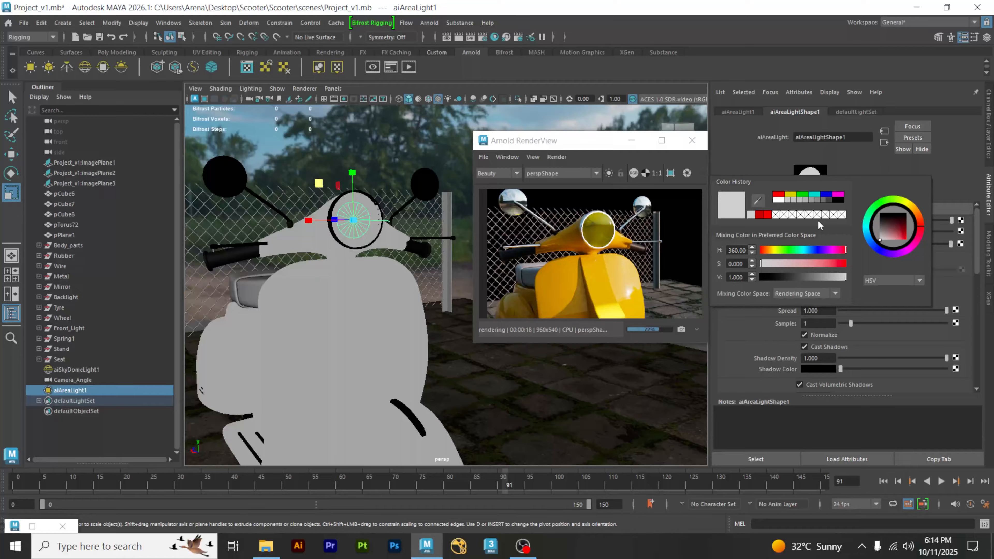
left_click_drag(815, 252, 771, 253)
left_click(840, 264)
left_click(764, 250)
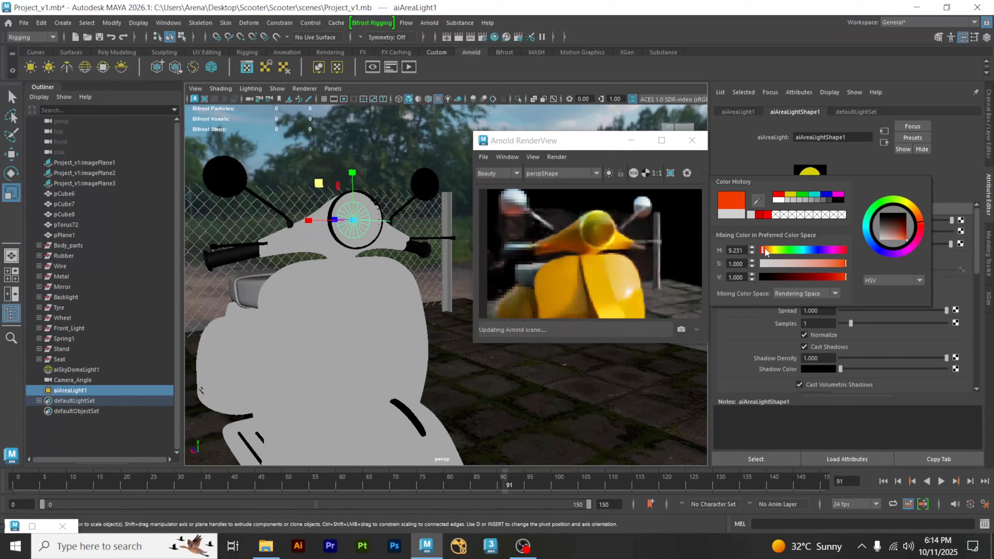
Step: Compare pure red, a slightly orange red and a pinkish hue of about 351 for the area light's color
left_click_drag(766, 251, 762, 251)
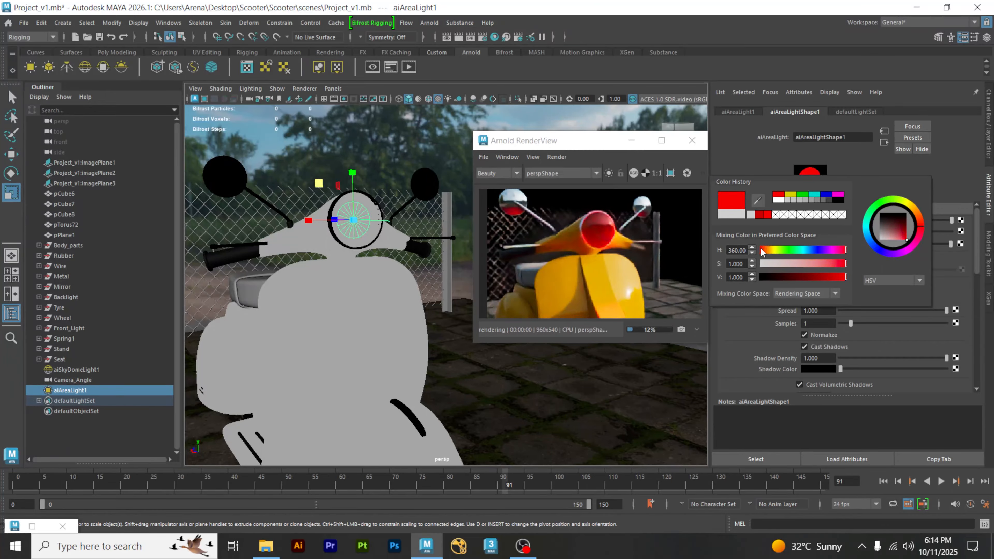
left_click_drag(763, 252, 765, 253)
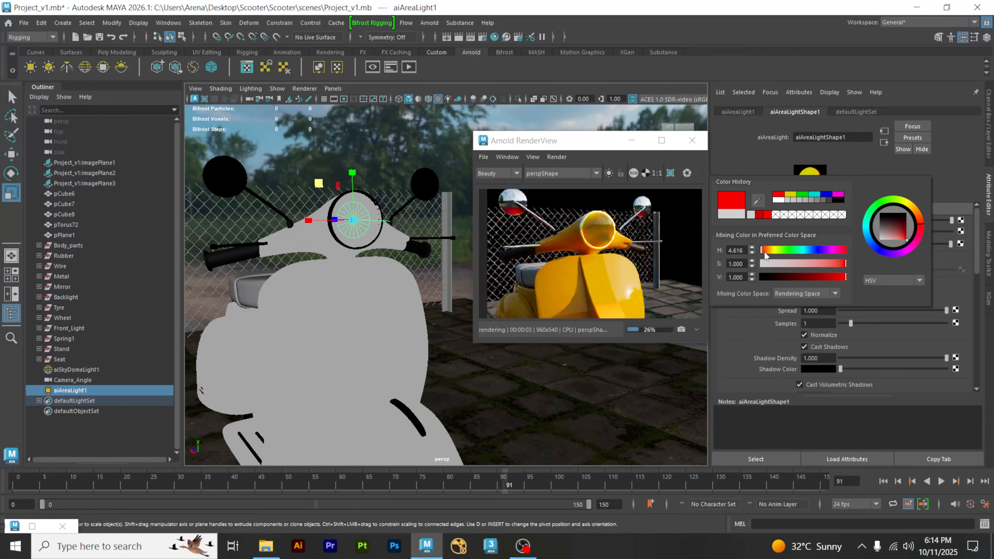
left_click_drag(765, 254, 751, 252)
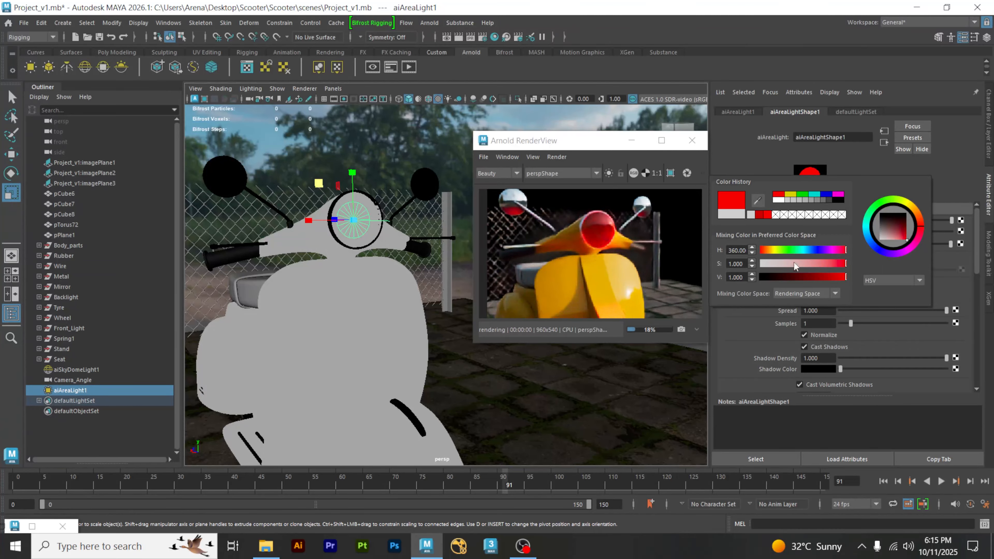
left_click(843, 253)
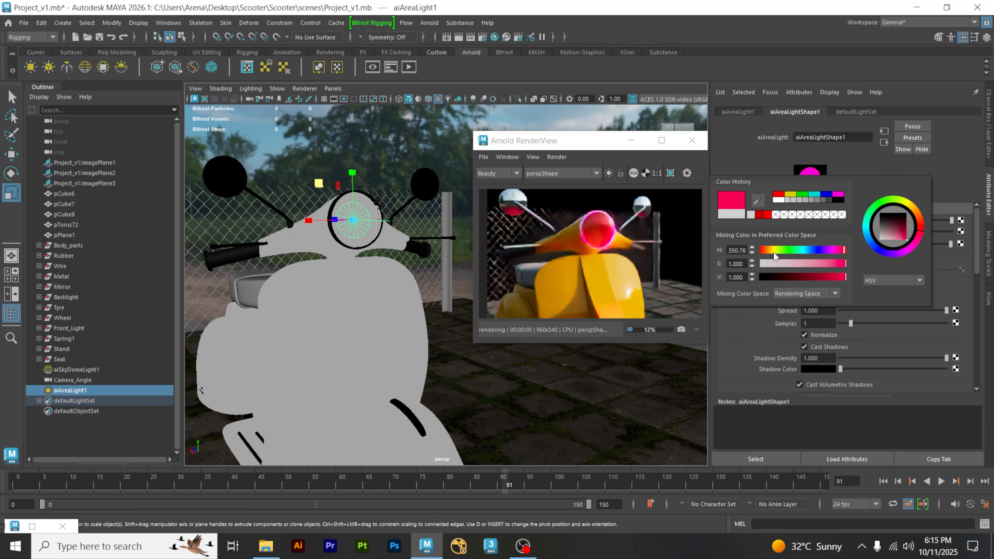
left_click(761, 253)
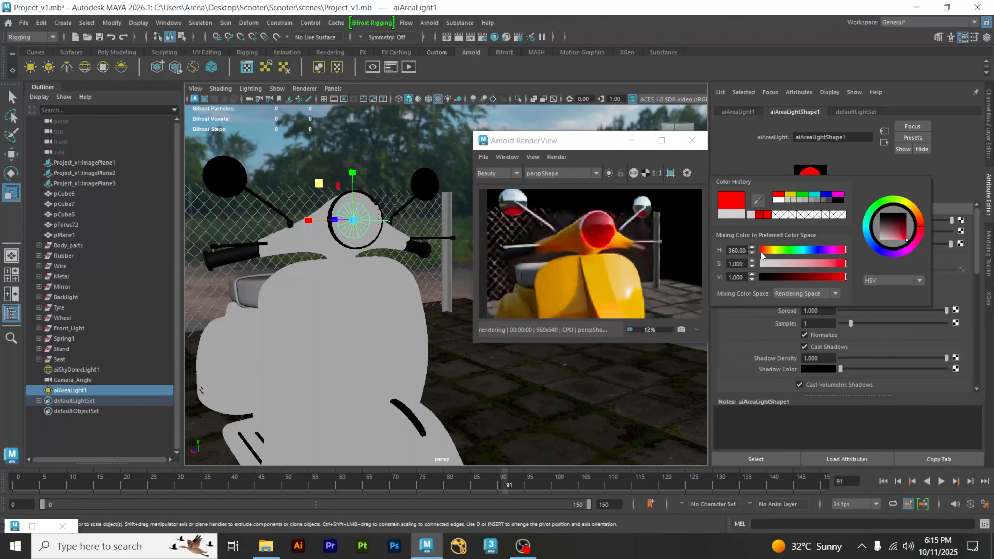
Step: Sweep the area light's hue across the red end and settle on about 4.6 at full saturation
left_click_drag(842, 253, 753, 252)
left_click(838, 251)
left_click_drag(839, 253, 765, 256)
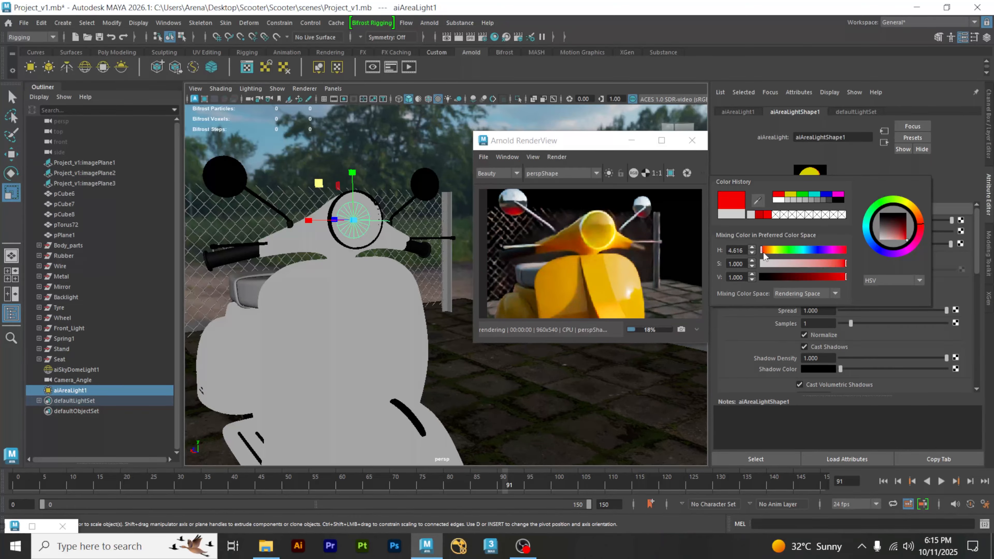
left_click_drag(765, 256, 765, 263)
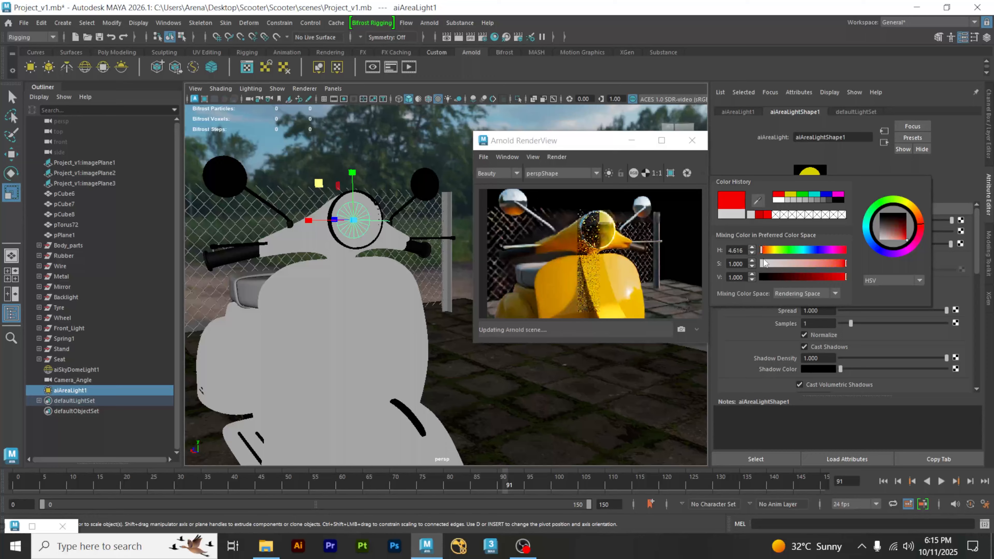
Step: Inspect the whole scooter and the headlight in the render, and delete the area light
scroll(627, 260, "down", 4)
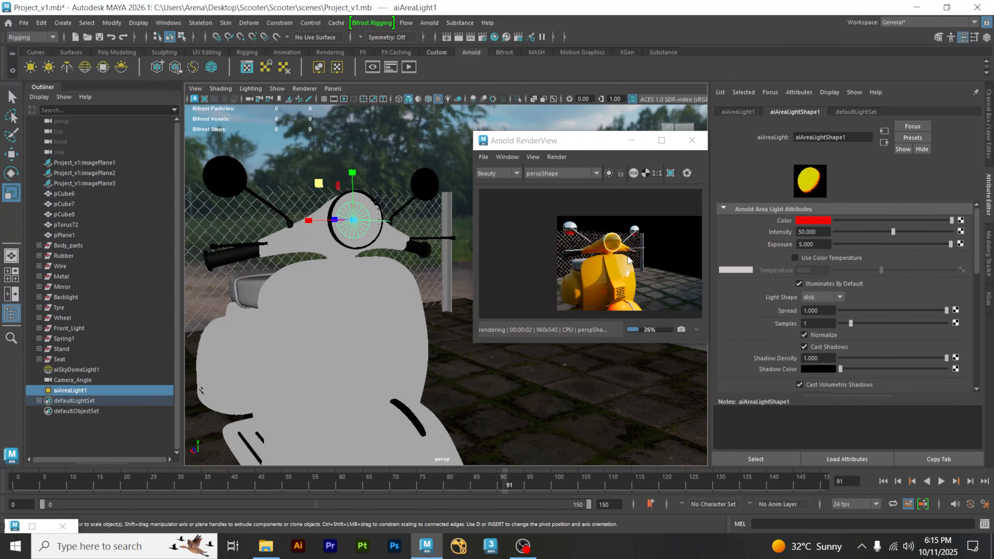
scroll(630, 268, "up", 4)
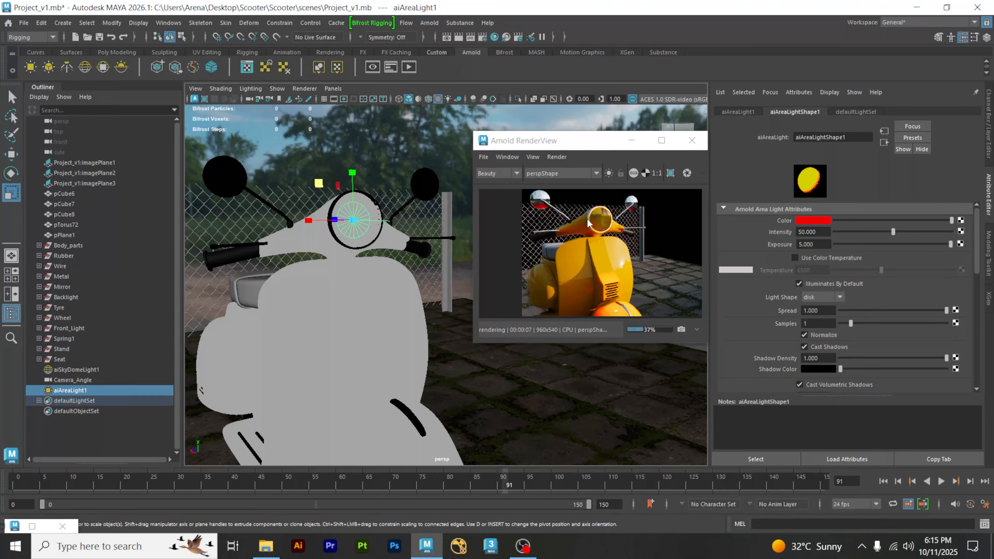
scroll(598, 215, "up", 3)
scroll(597, 215, "down", 1)
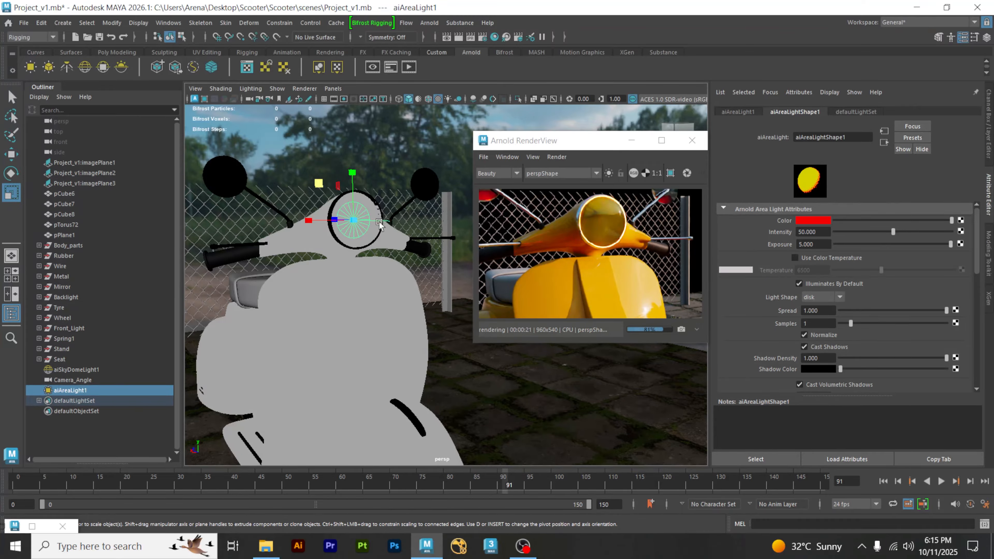
key("Delete")
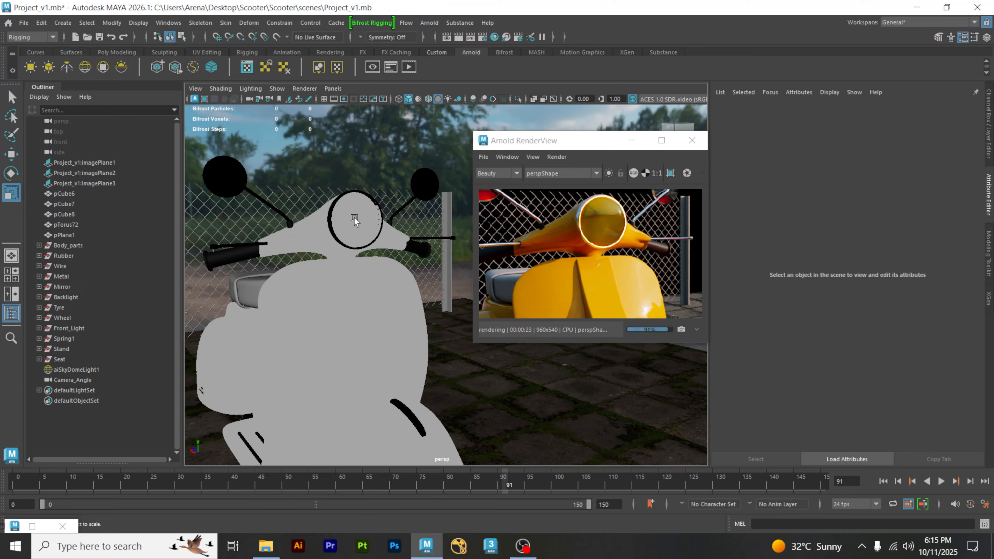
Step: Select the headlight glass sphere and minimize the render view
left_click(367, 226)
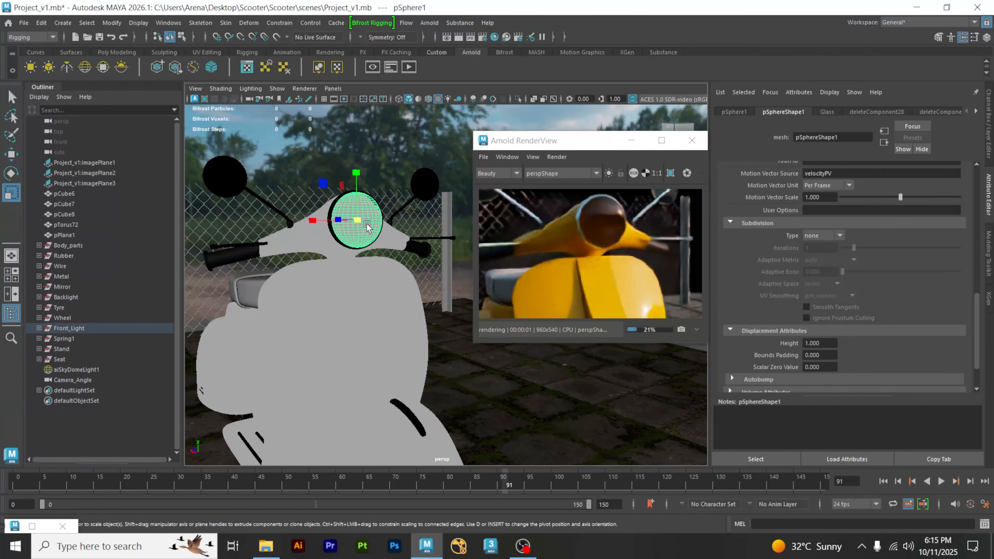
left_click(634, 148)
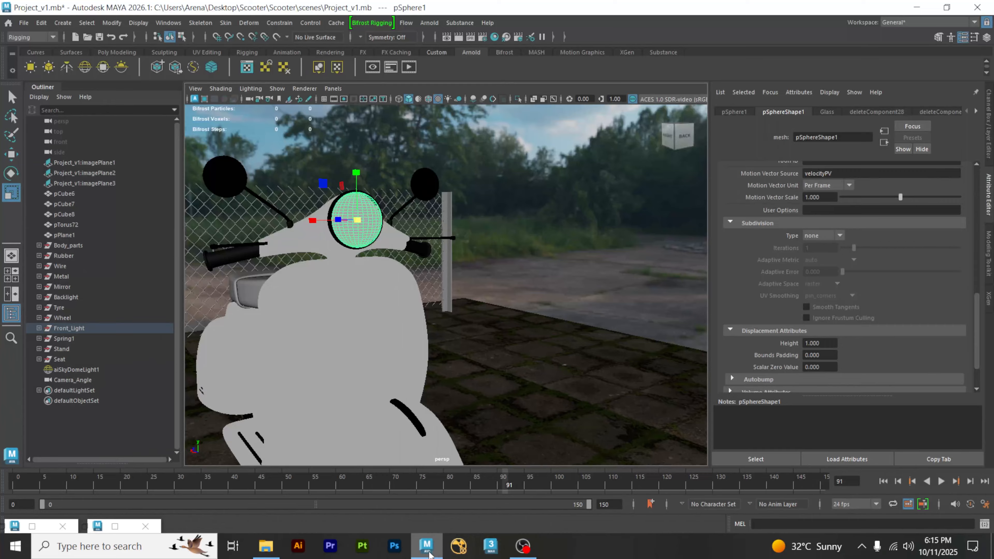
left_click(115, 526)
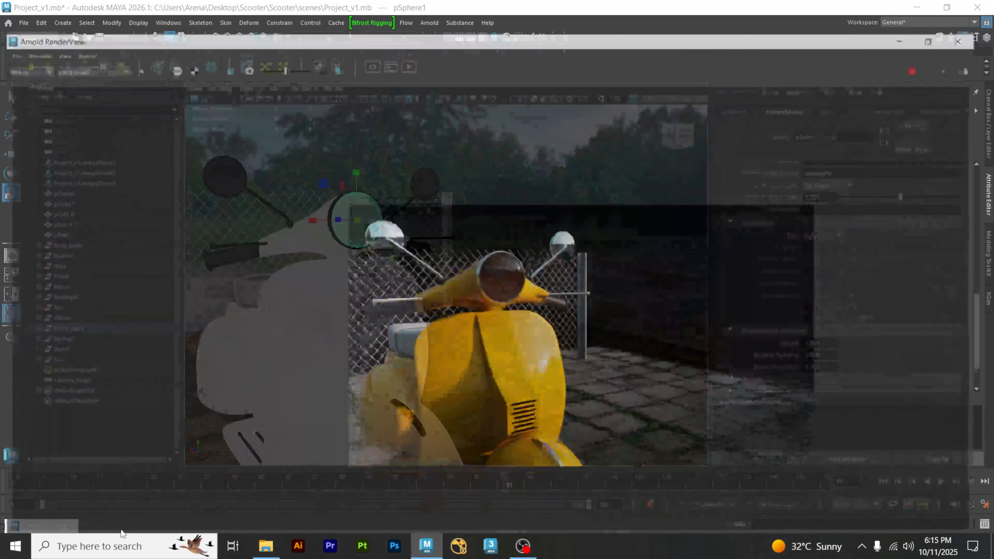
left_click(916, 7)
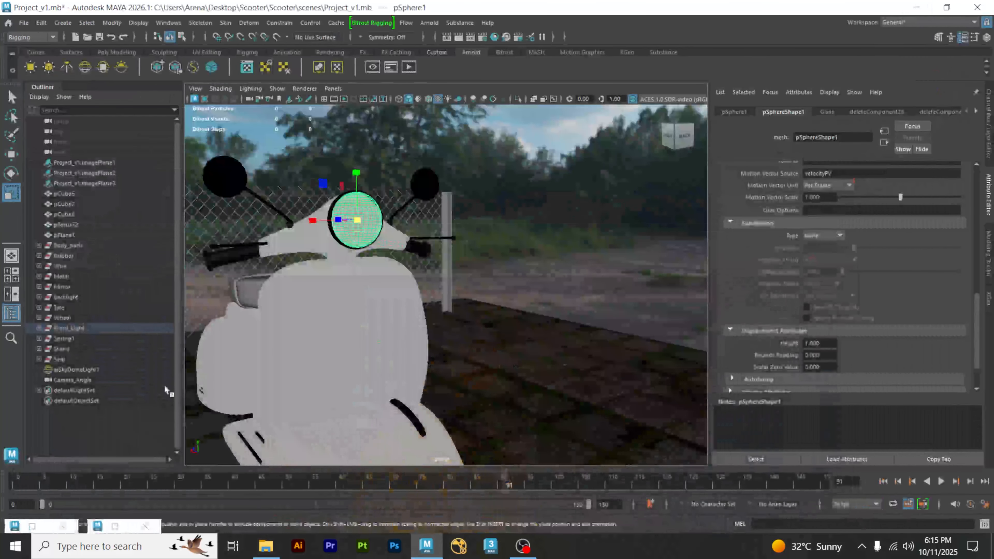
Step: In the Hypershade, try to connect a node to the Emission input of the Front_Light1 material
left_click(33, 526)
middle_click_drag(418, 329, 561, 293, "alt")
scroll(418, 350, "down", 3)
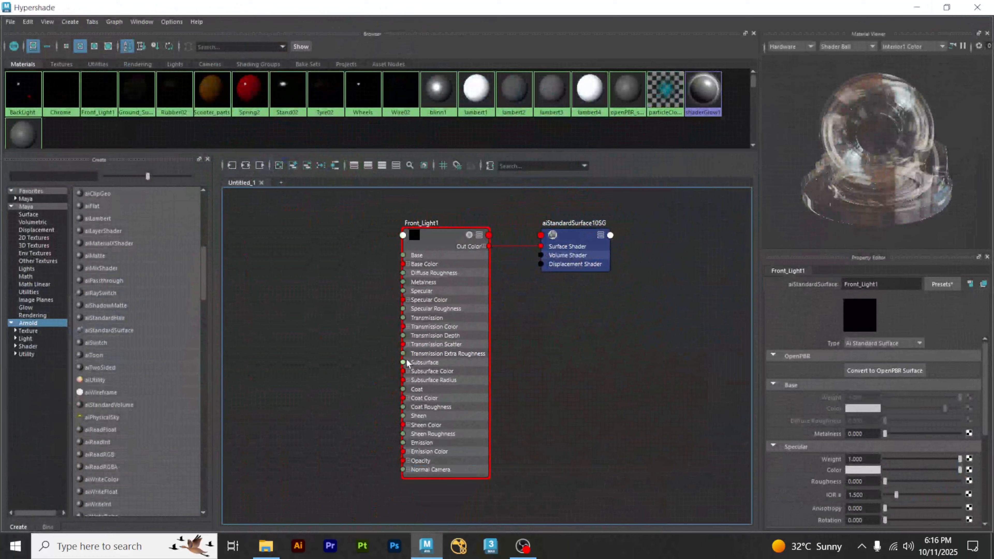
middle_click_drag(345, 398, 399, 329, "alt")
scroll(414, 338, "up", 3)
middle_click_drag(402, 255, 419, 289, "alt")
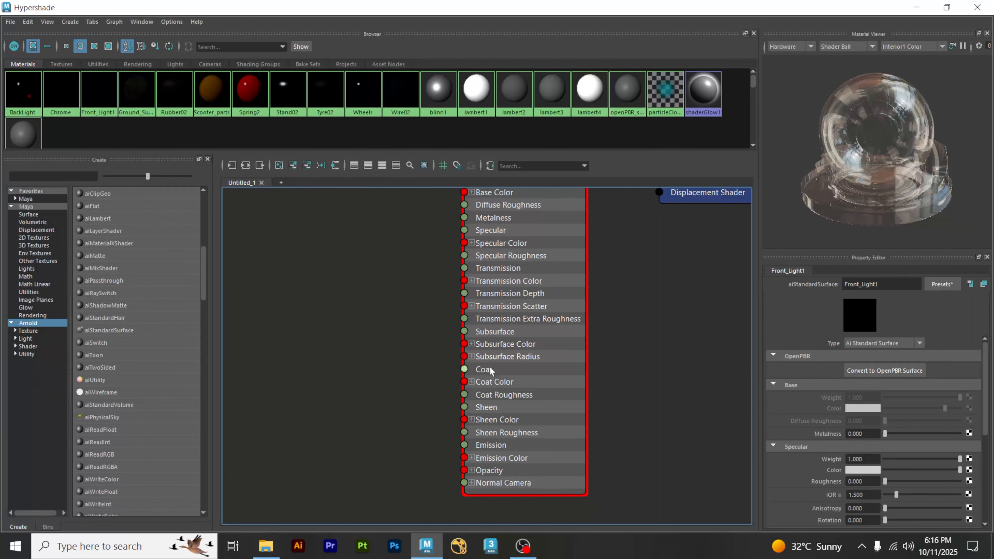
left_click(492, 448)
left_click_drag(464, 445, 333, 403)
left_click(337, 366)
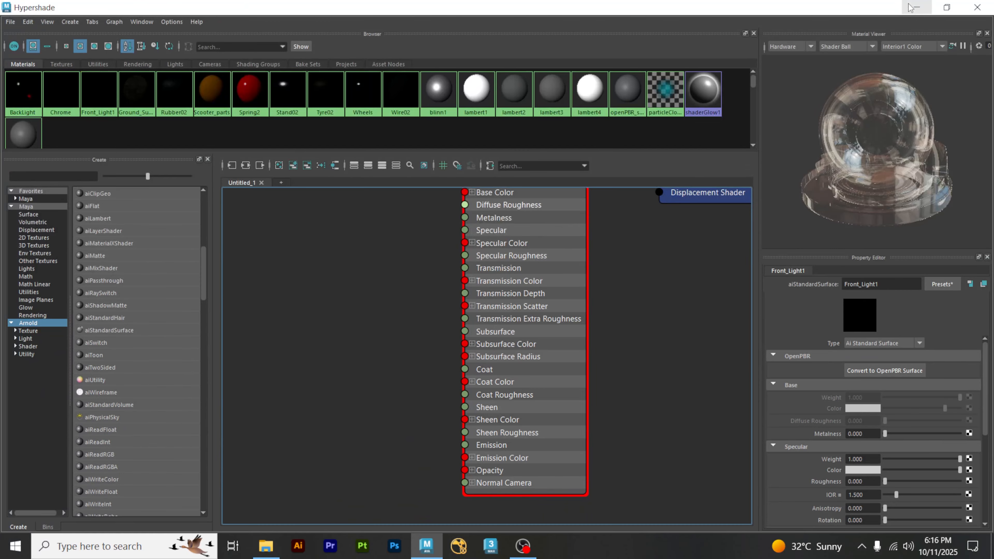
left_click(916, 7)
Step: Open the material attributes of the headlight glass and set the transmission weight to 0
left_click(361, 226)
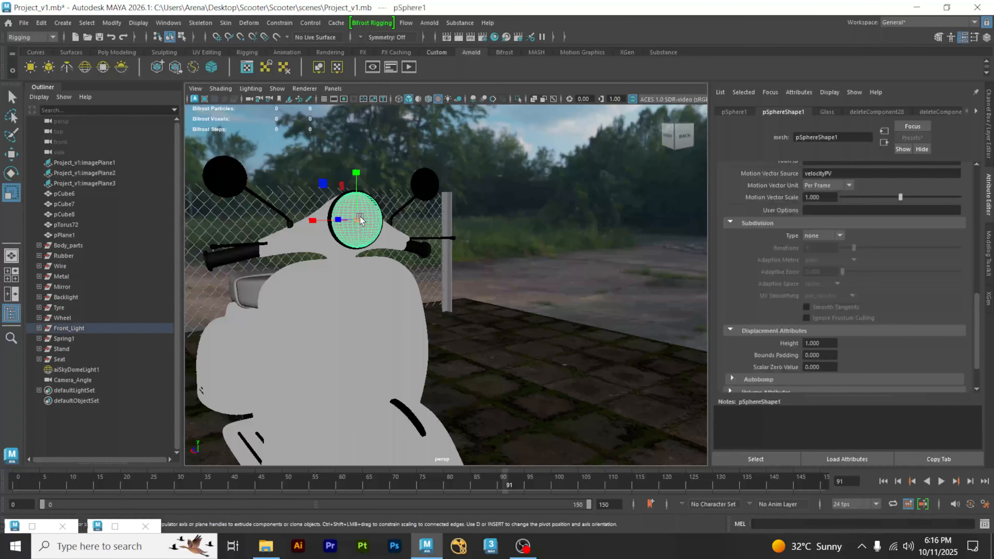
right_click(360, 218)
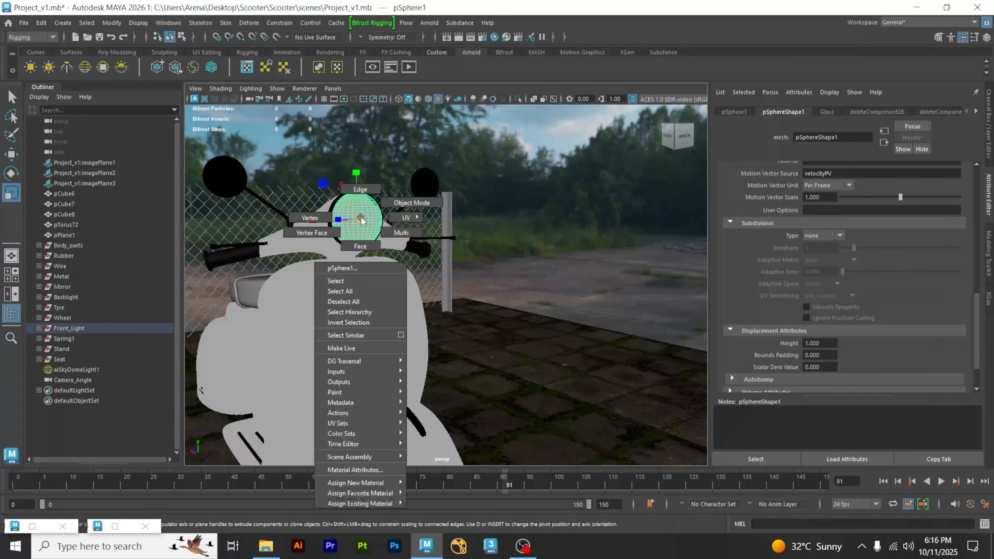
left_click(366, 469)
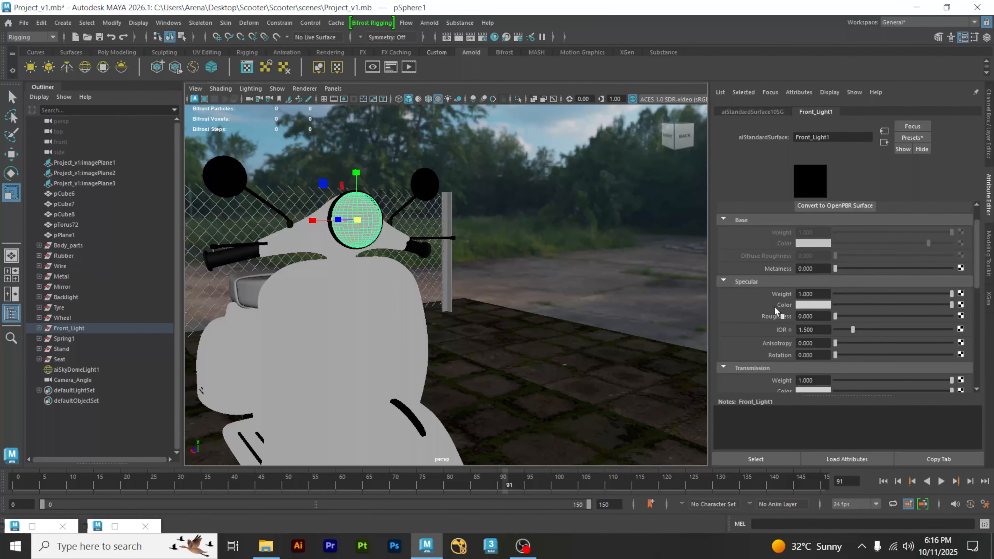
scroll(794, 329, "down", 2)
scroll(755, 325, "down", 1)
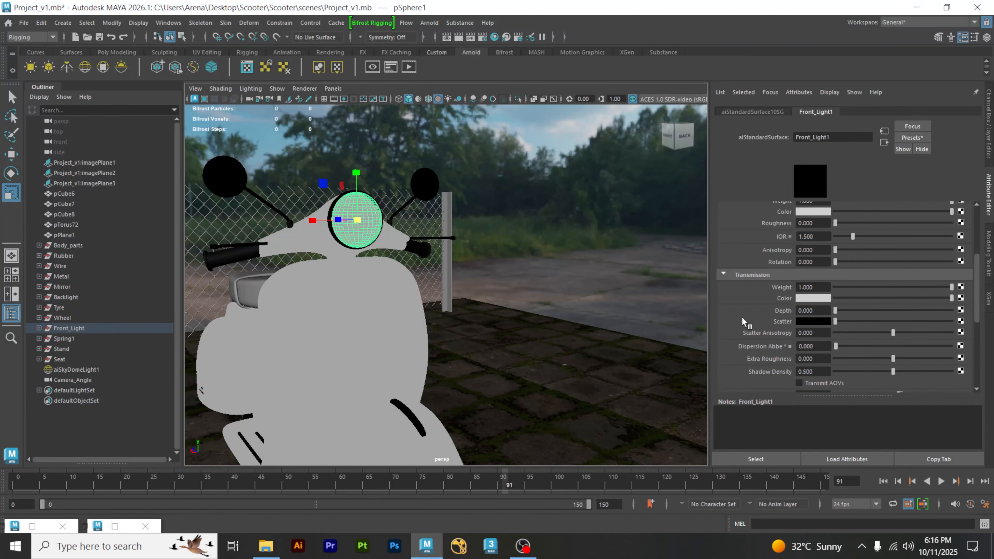
left_click_drag(951, 287, 816, 287)
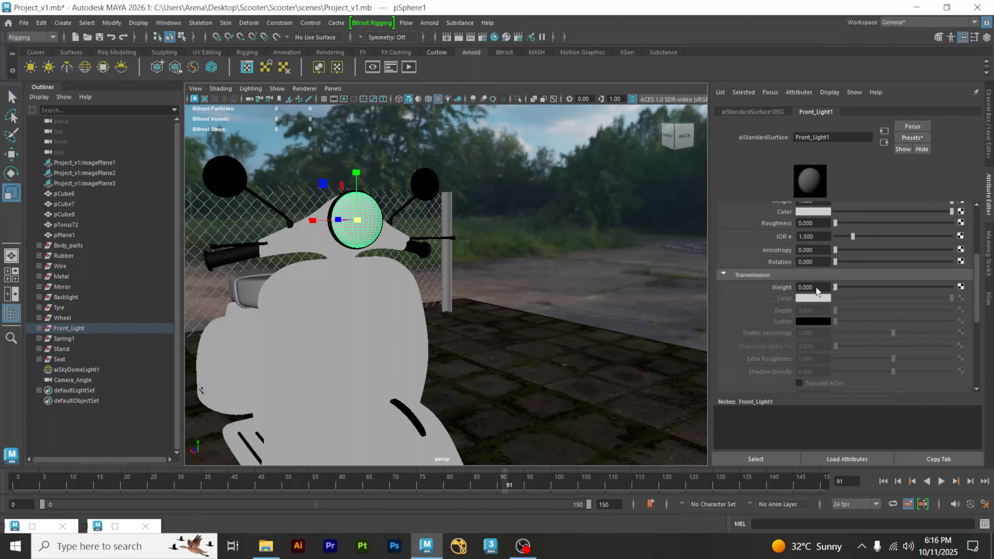
Step: Set the emission weight of the Front_Light1 material to 1
scroll(767, 297, "down", 4)
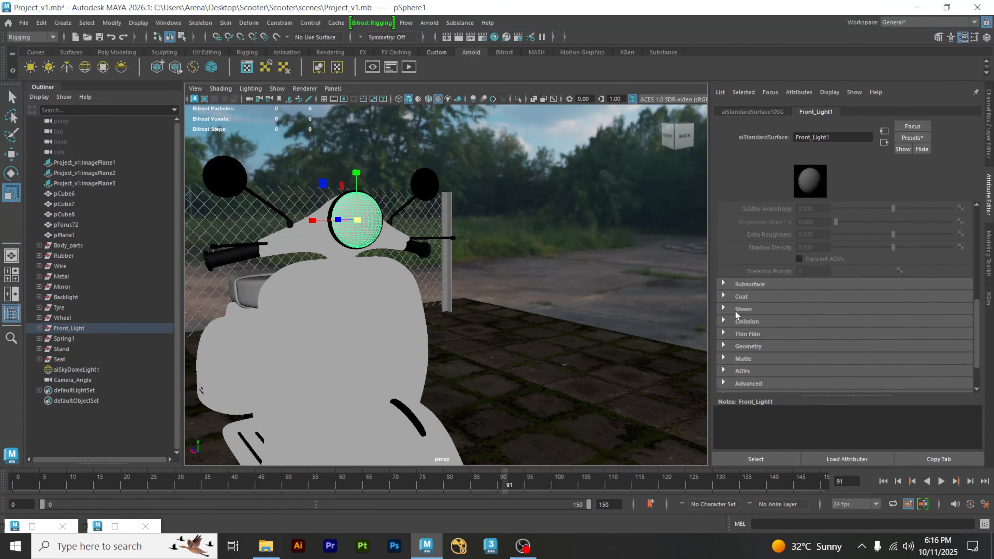
left_click(723, 321)
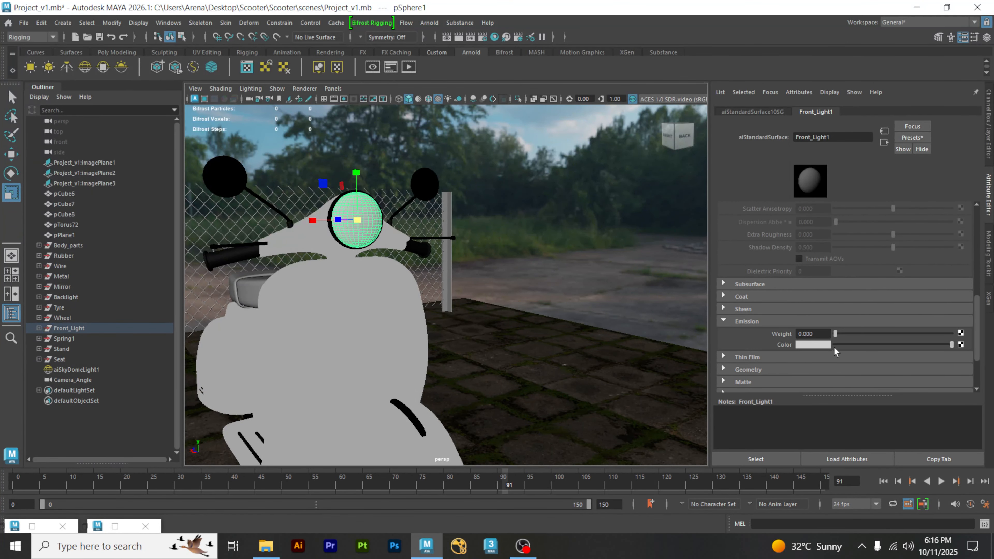
left_click_drag(848, 337, 974, 334)
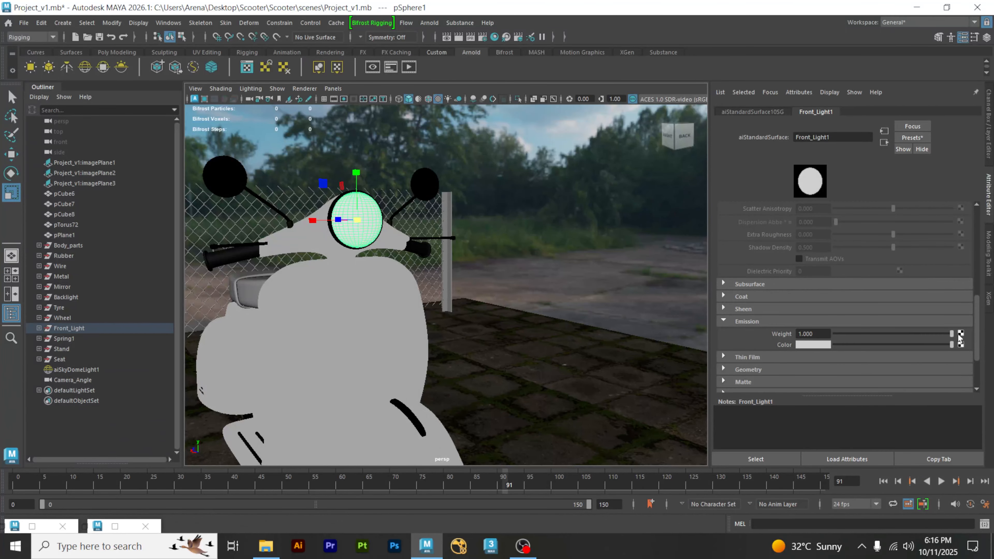
Step: Place the render view as a small window beside the scooter, show the whole scooter in it, and test the emission color's brightness up to full
left_click(110, 526)
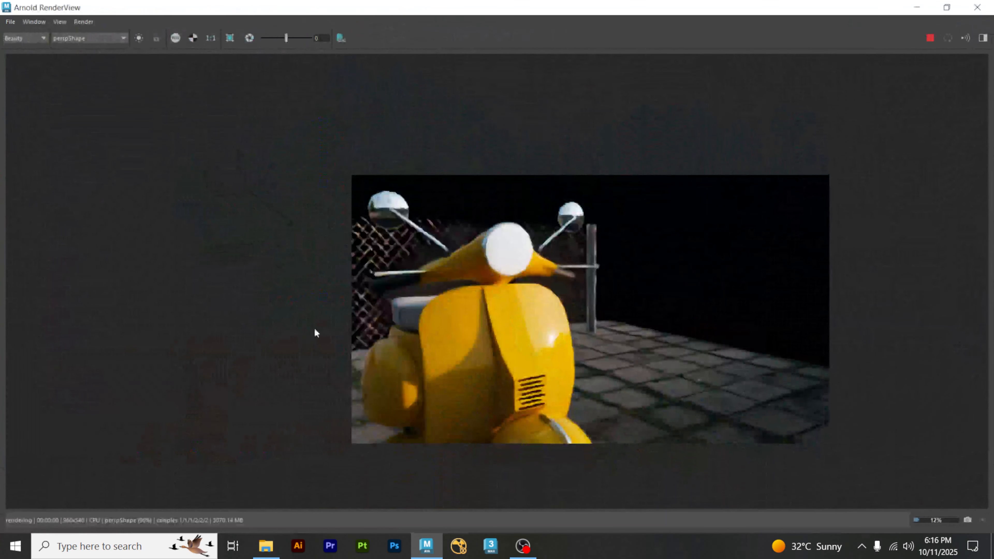
double_click(592, 7)
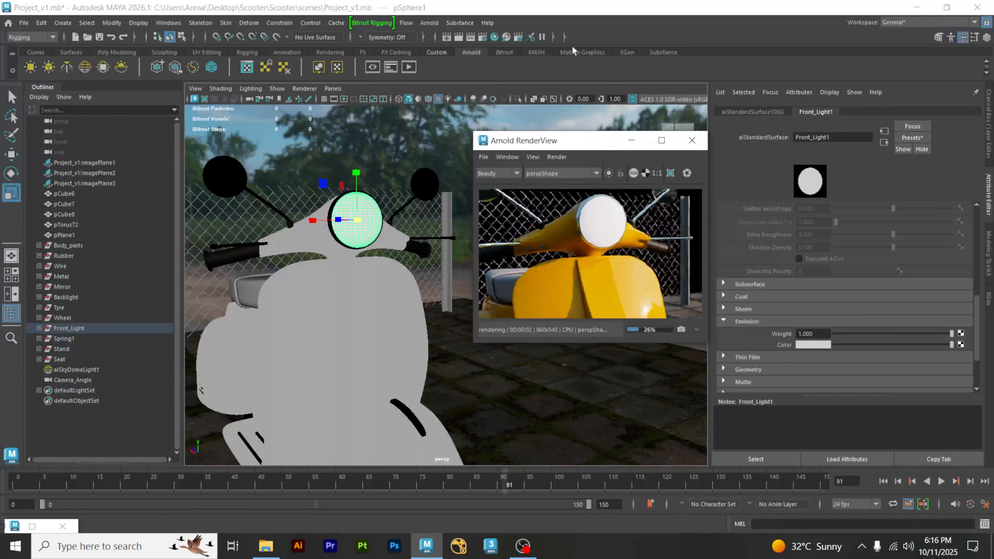
left_click_drag(571, 141, 72, 230)
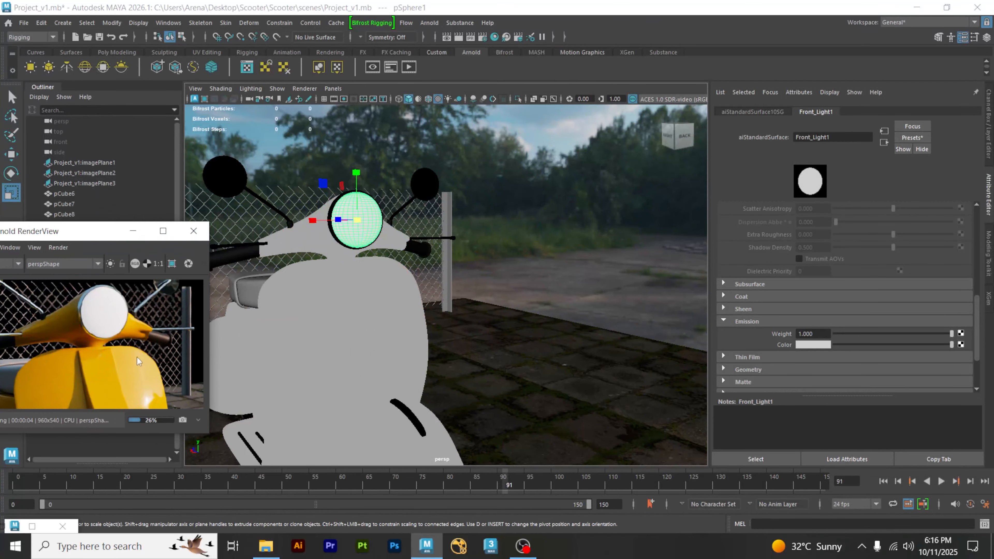
scroll(138, 361, "down", 3)
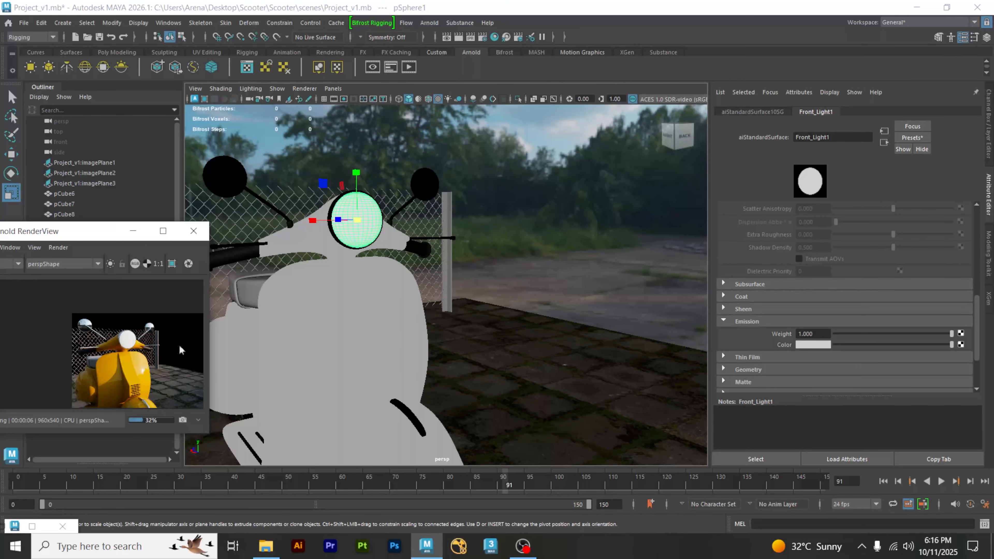
left_click_drag(834, 345, 951, 345)
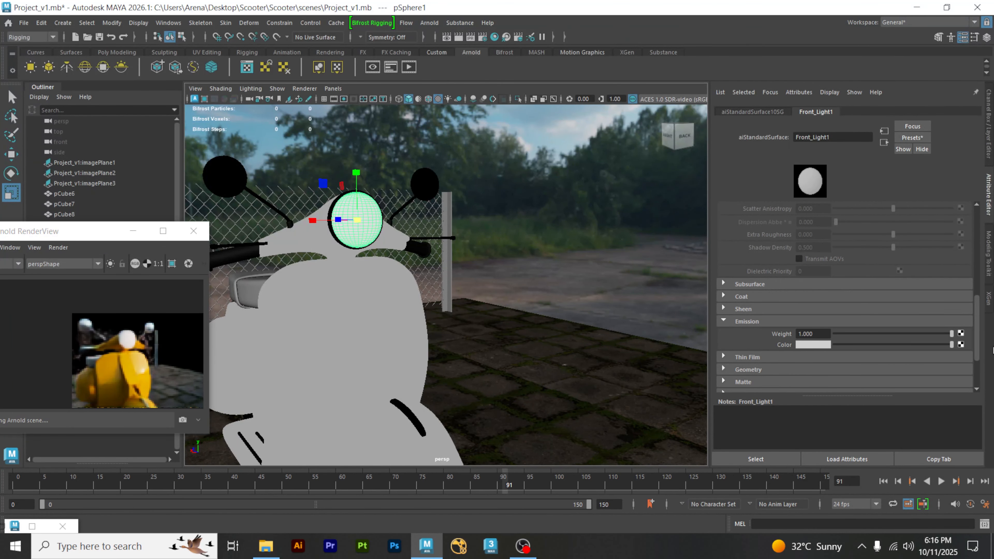
Step: Set the emission color of the Front_Light1 material to a fully saturated orange with saturation 1.000
left_click(823, 345)
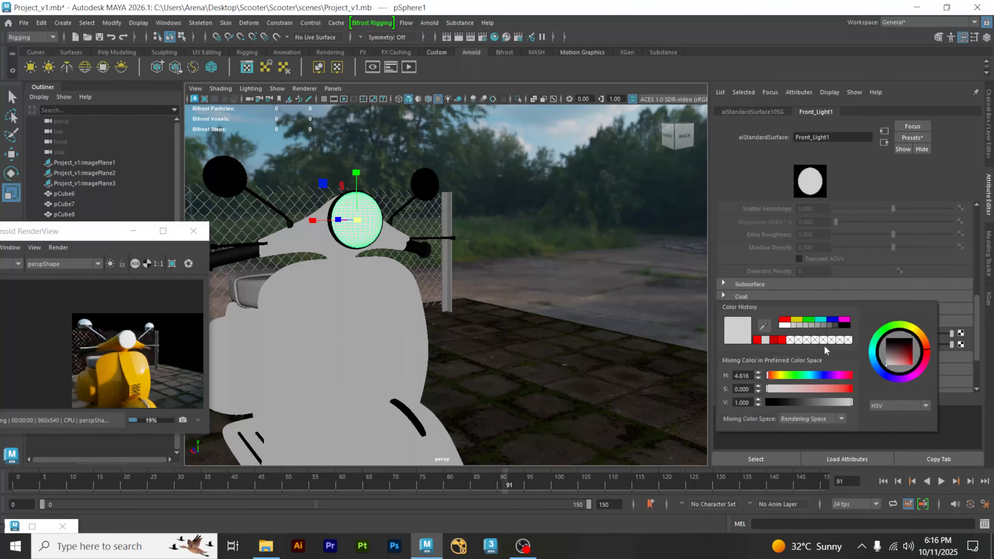
left_click(777, 377)
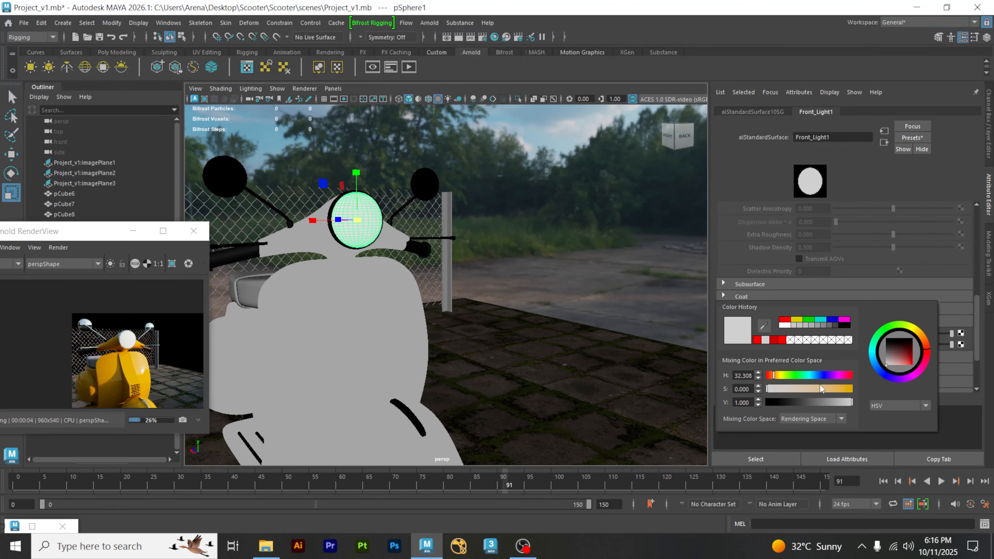
left_click_drag(820, 388, 854, 388)
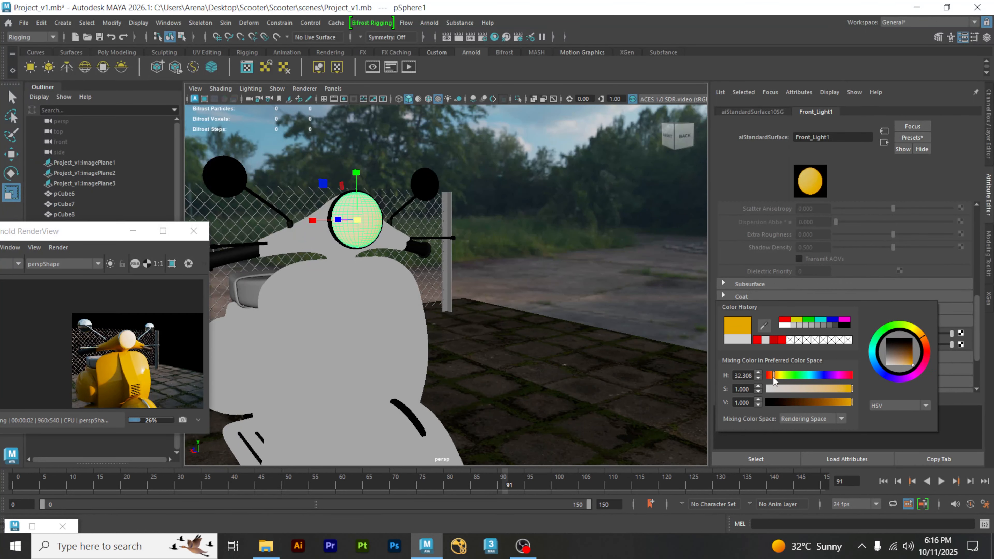
left_click_drag(774, 378, 773, 377)
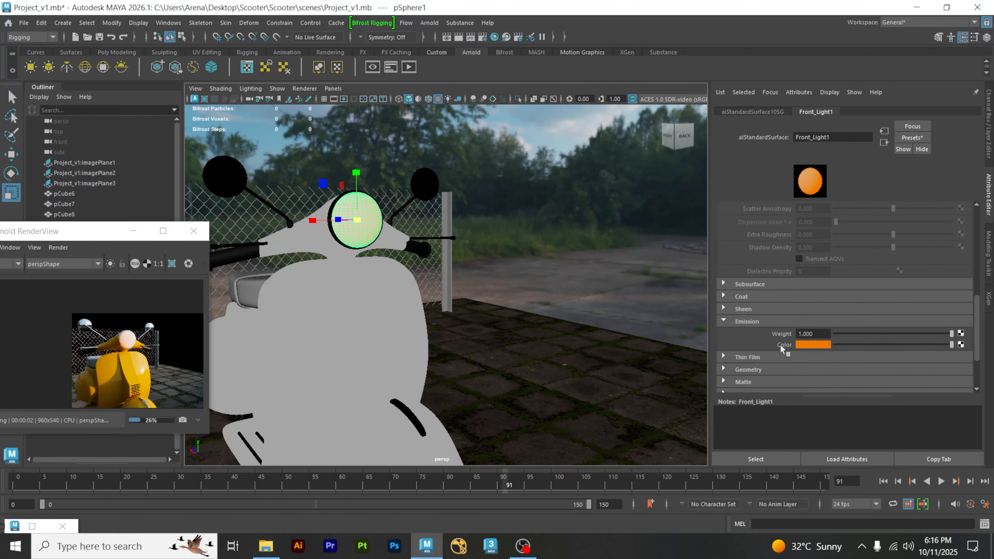
Step: Try emission weights of 3 and 5 on the Front_Light1 material and check the headlight glow in the render
left_click_drag(818, 333, 761, 334)
type("3")
key("Return")
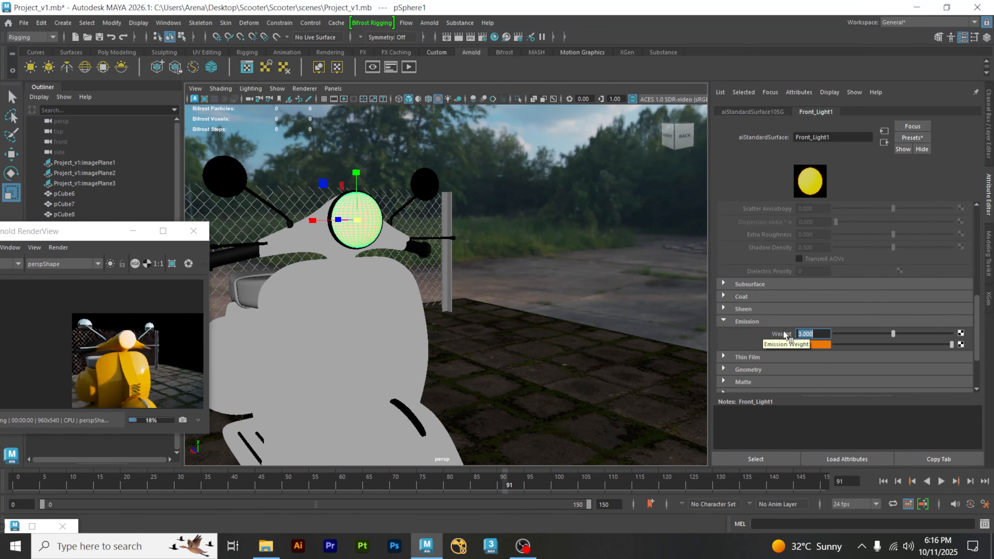
type("5")
key("Return")
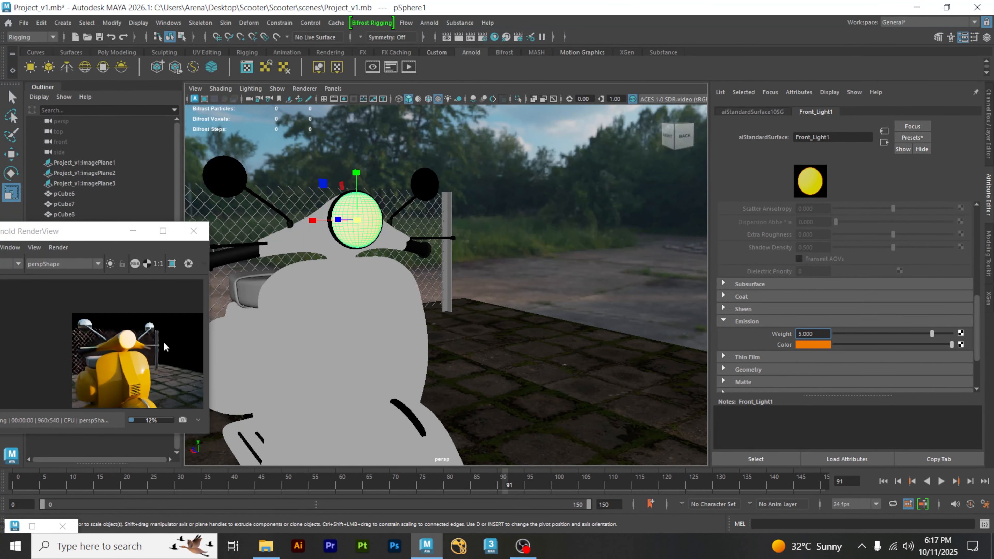
scroll(450, 315, "down", 4)
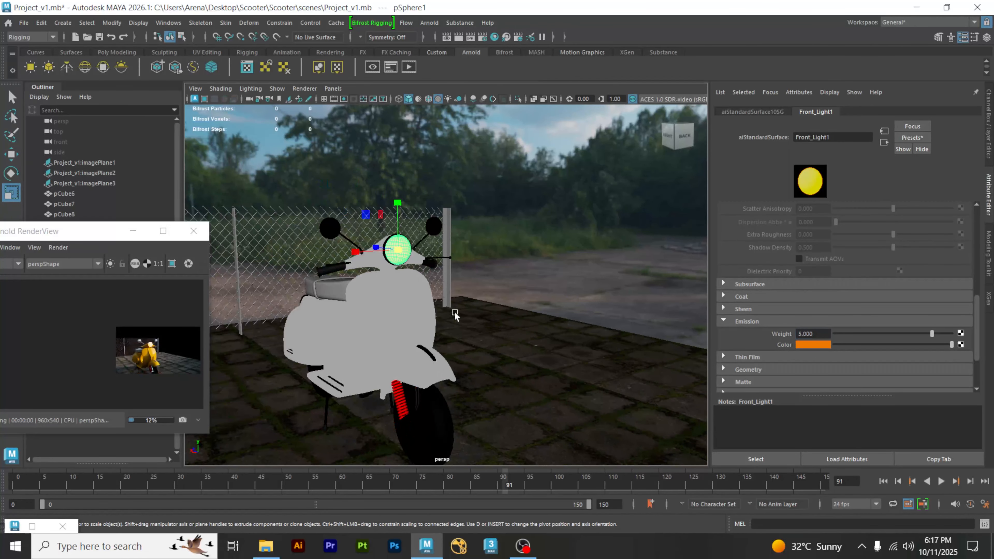
scroll(483, 333, "down", 3)
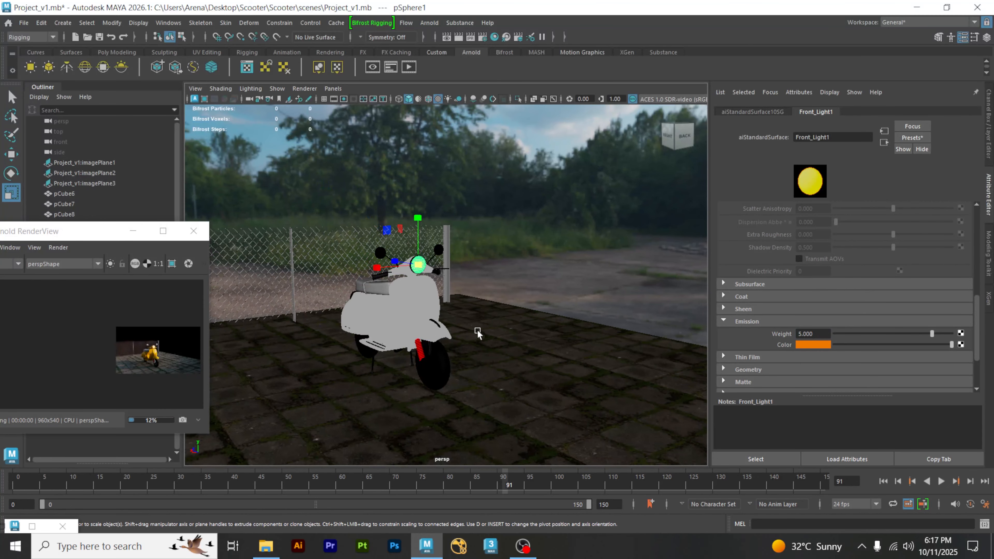
scroll(173, 355, "up", 6)
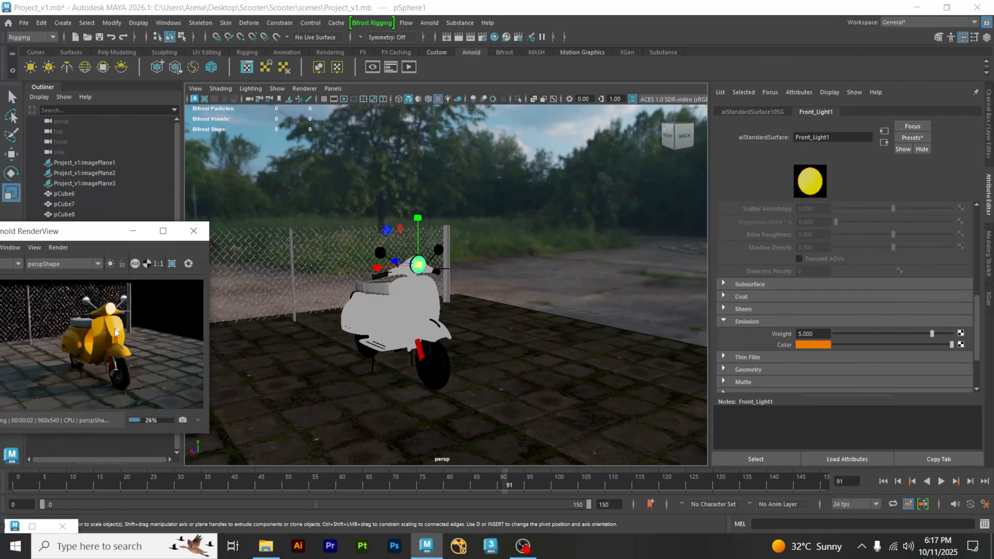
middle_click_drag(120, 332, 114, 325)
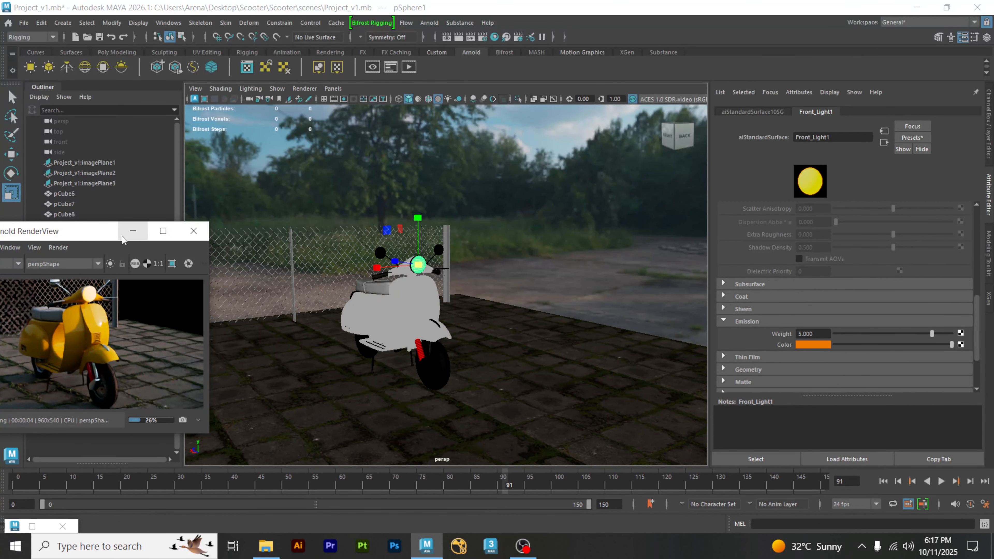
Step: Move the render view window higher and enlarge it so the whole scooter render fits beside the viewport
left_click_drag(90, 234, 85, 185)
left_click_drag(201, 385, 288, 482)
scroll(196, 367, "up", 2)
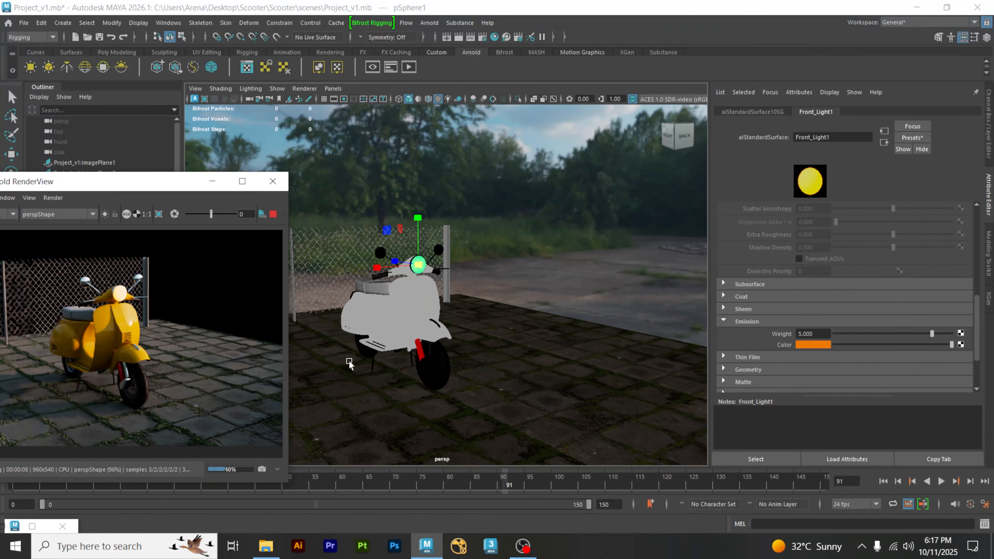
Step: Try an emission weight of 10 on the Front_Light1 material and check the headlight in the render
left_click(816, 334)
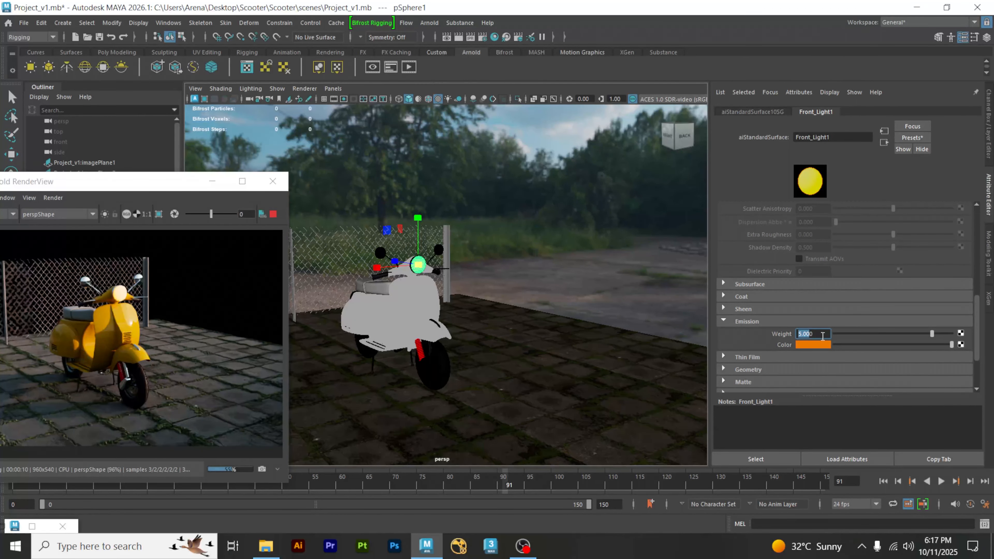
type("10")
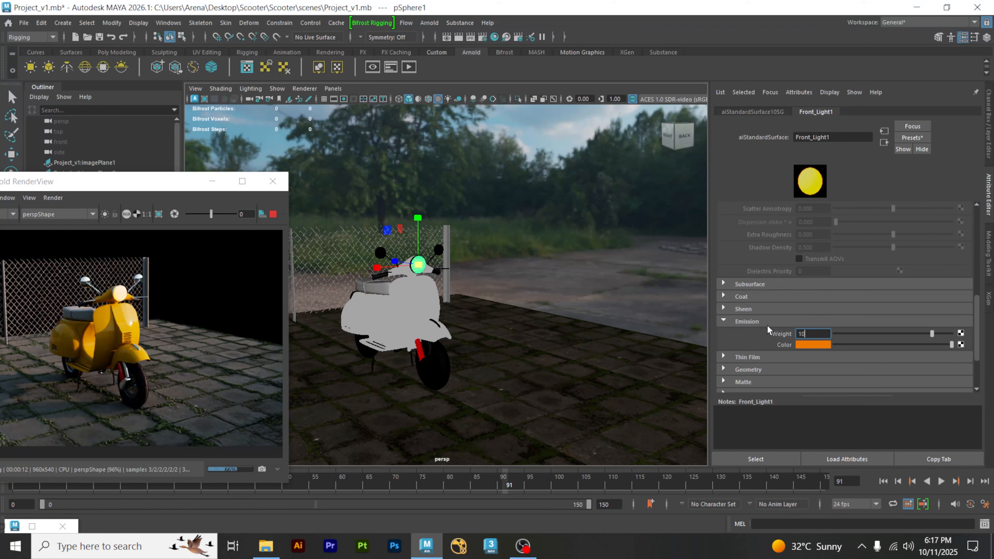
key("Return")
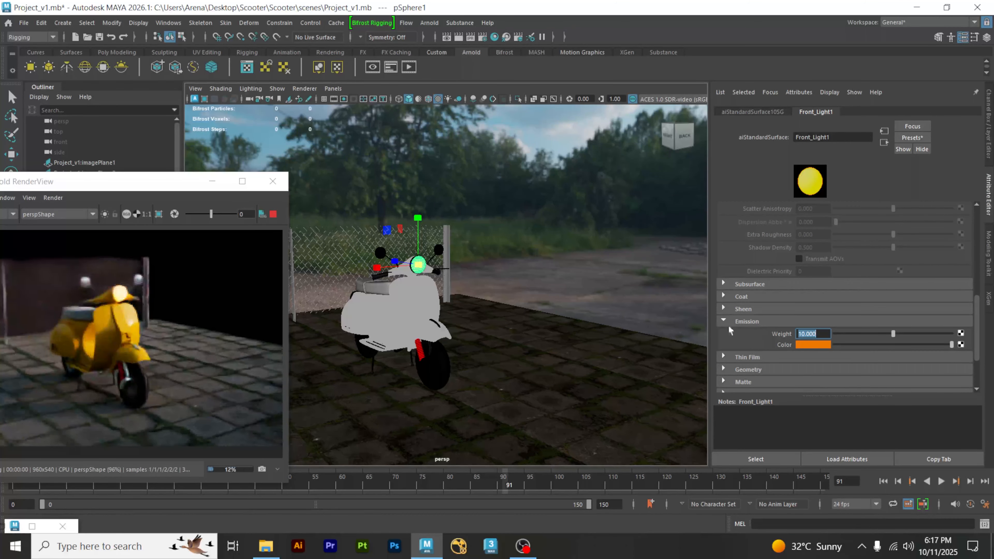
scroll(119, 295, "up", 5)
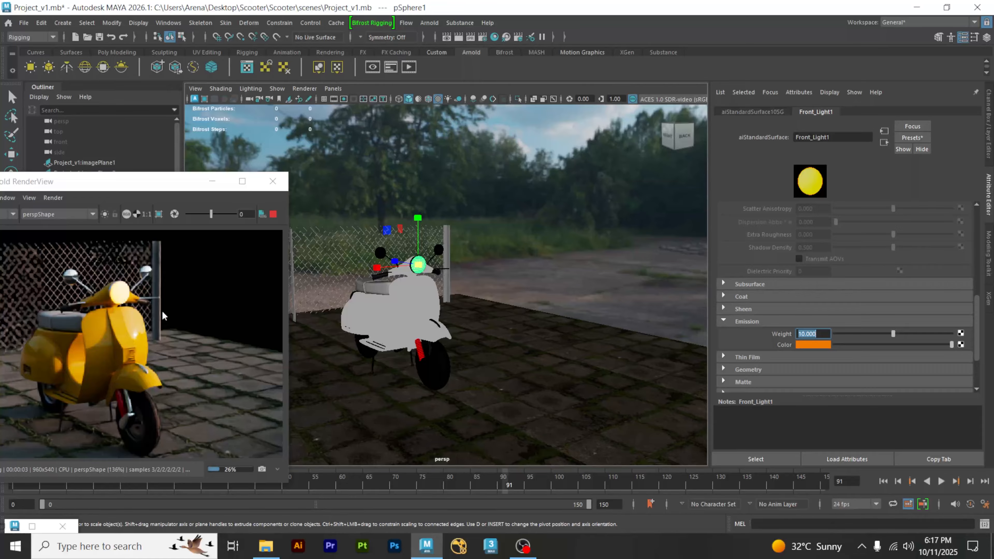
scroll(259, 399, "down", 3)
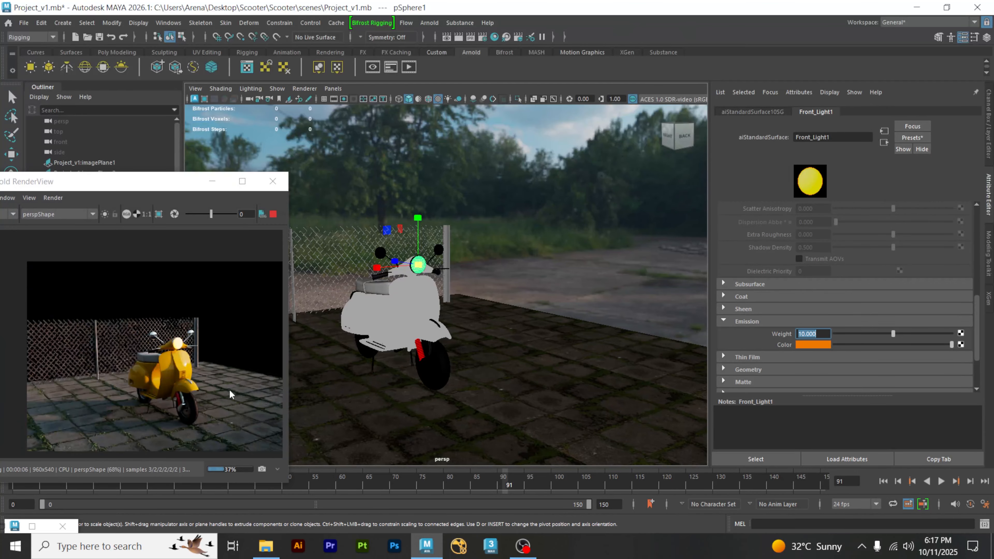
middle_click_drag(231, 394, 231, 382)
scroll(182, 352, "up", 3)
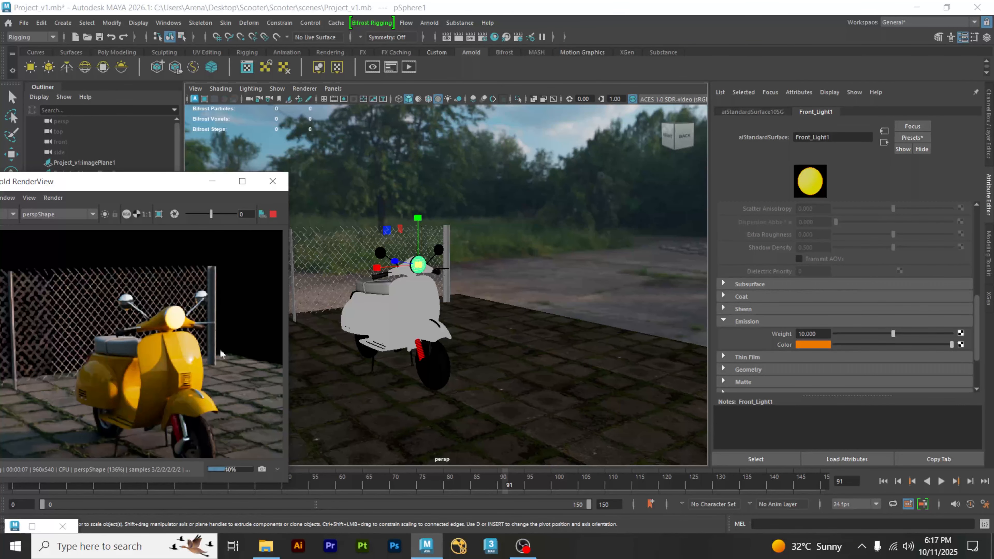
Step: Set the Front_Light1 emission weight to 8, review the headlight glow in the render, and minimize the render view
double_click(813, 334)
type("8")
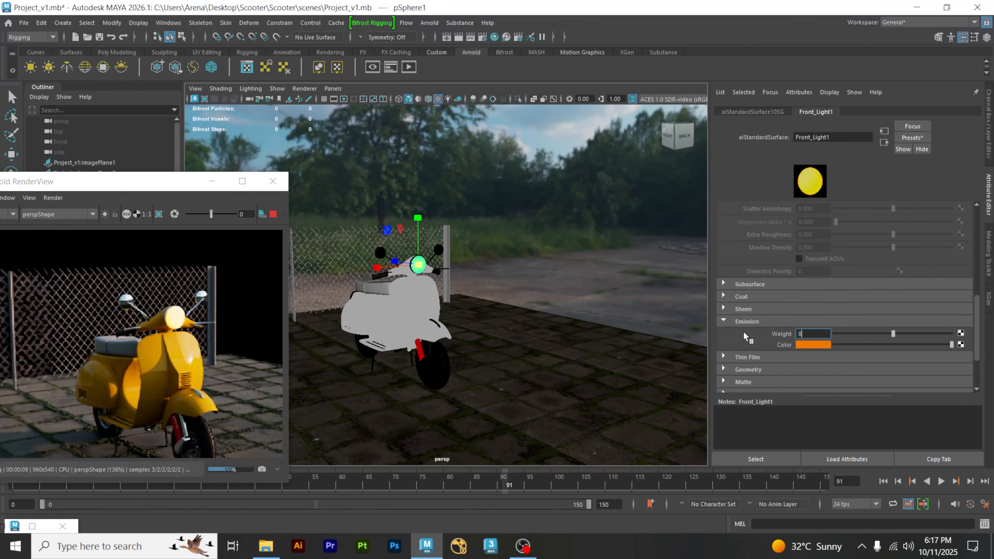
key("Return")
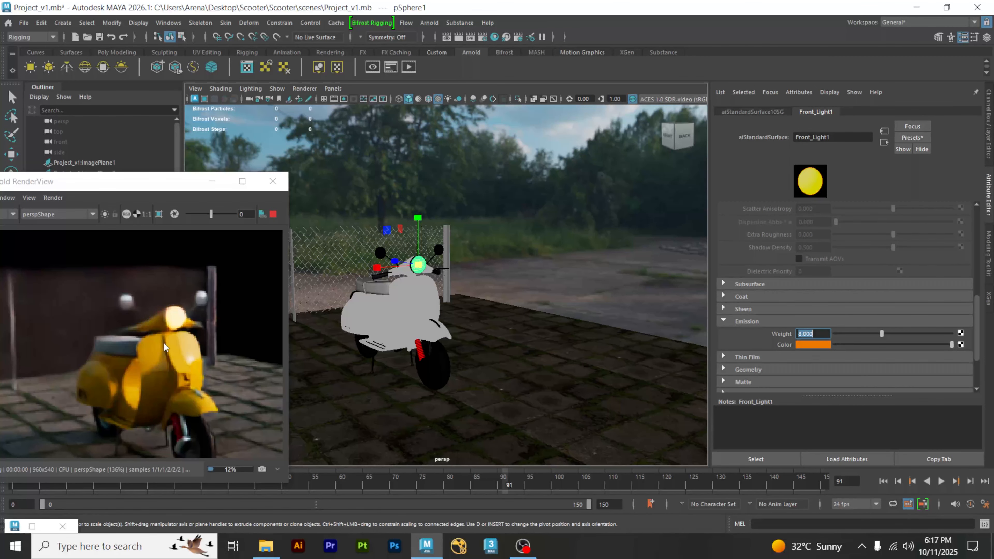
scroll(185, 328, "down", 2)
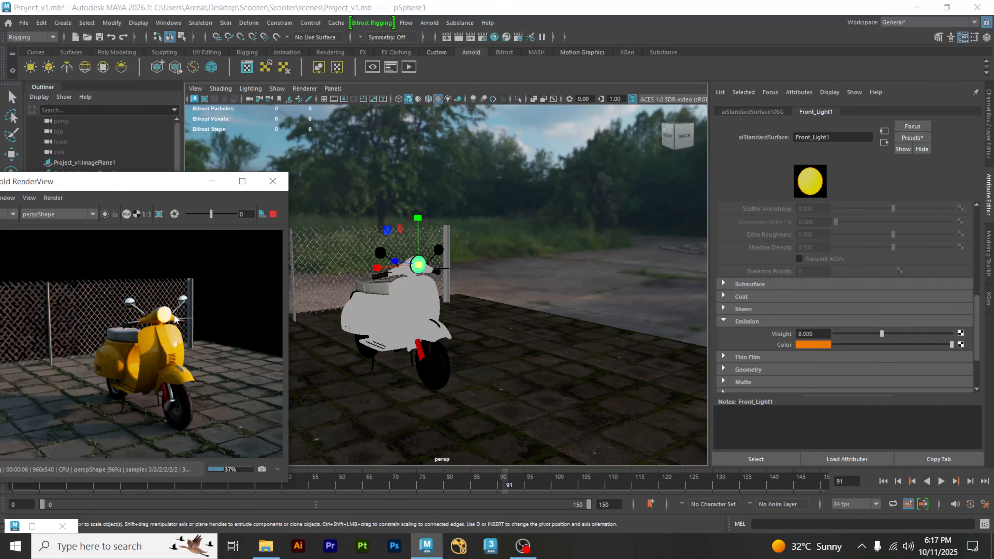
middle_click_drag(182, 338, 169, 329)
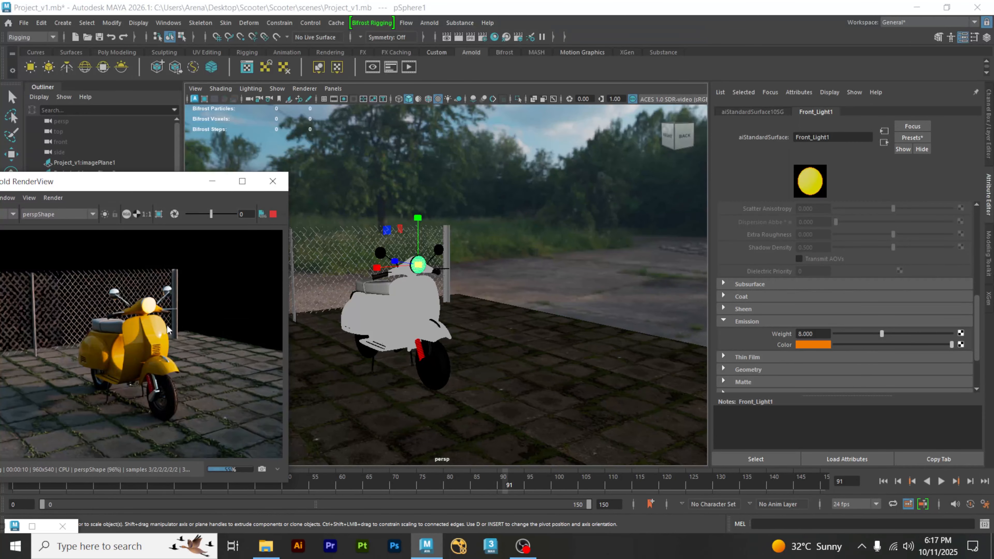
scroll(169, 328, "down", 2)
scroll(168, 329, "down", 1)
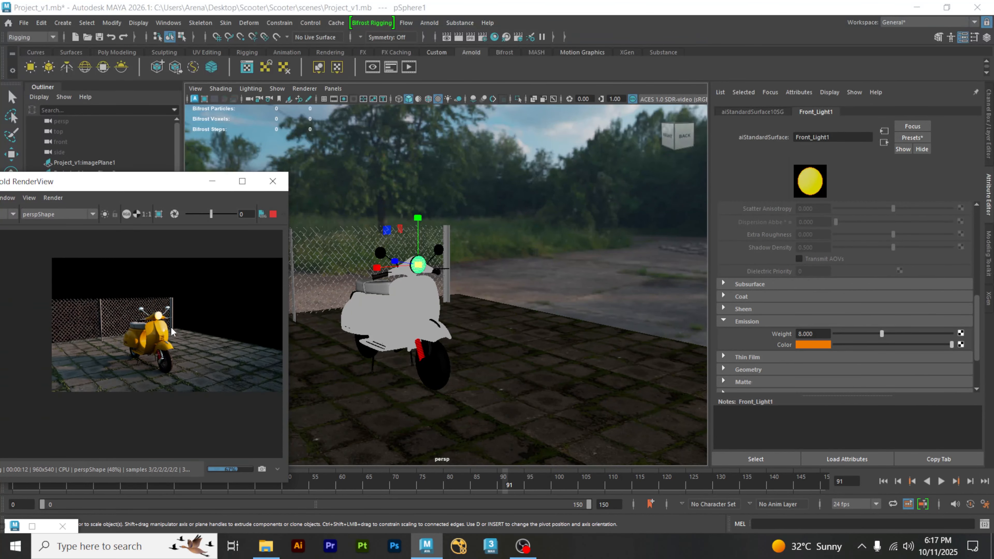
scroll(171, 322, "up", 4)
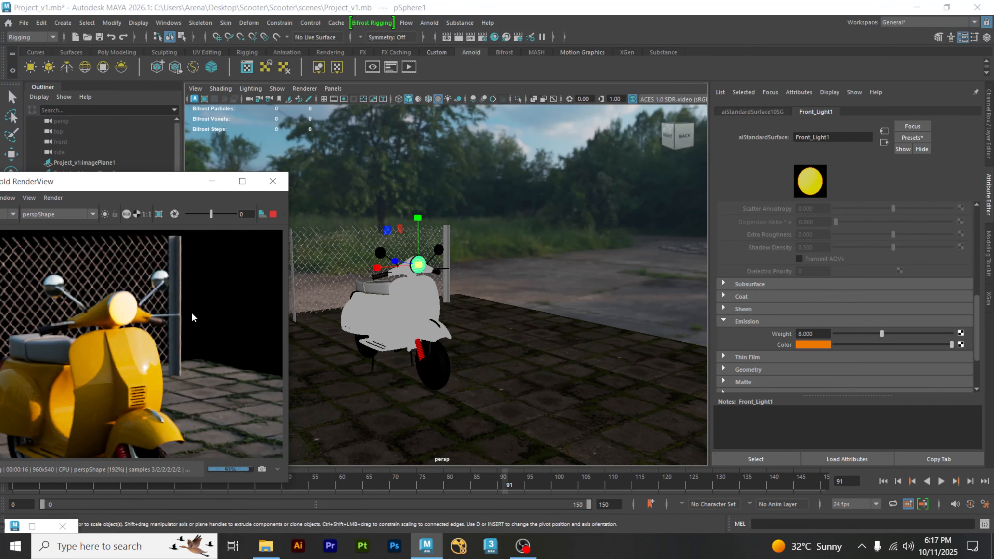
left_click(212, 181)
Step: Examine the scooter's taillight, headlight and seat and the surrounding ground and fence from several angles
left_click(491, 343)
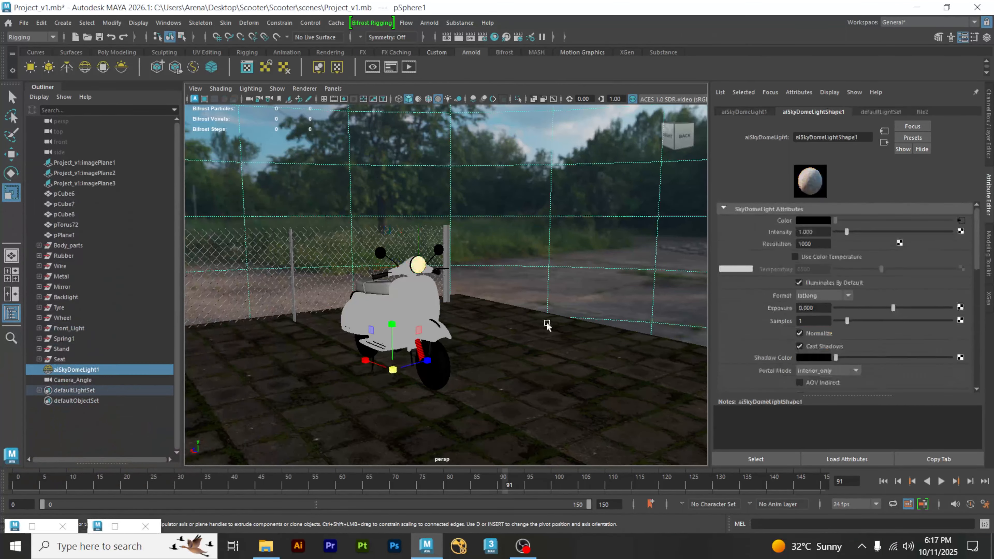
left_click_drag(449, 337, 559, 344, "alt")
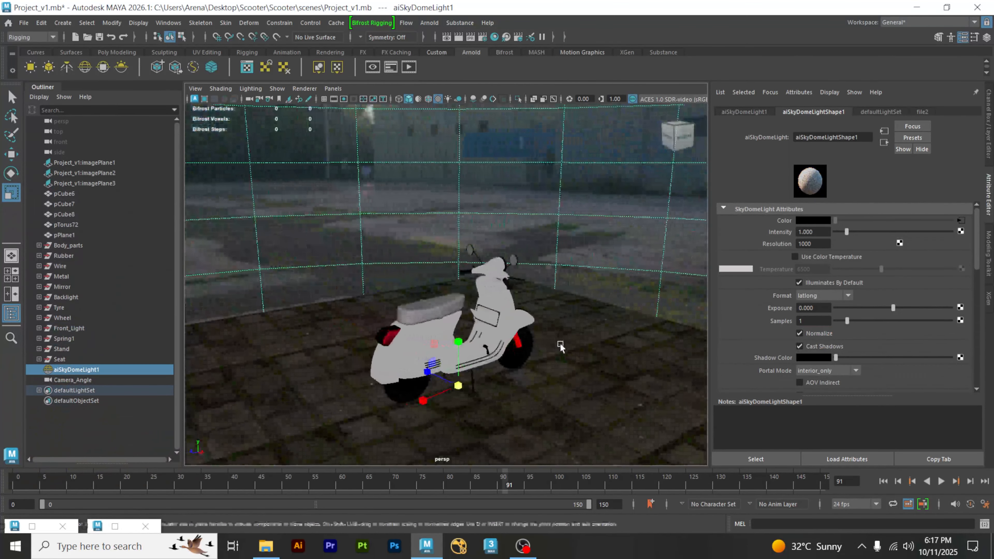
left_click(393, 336)
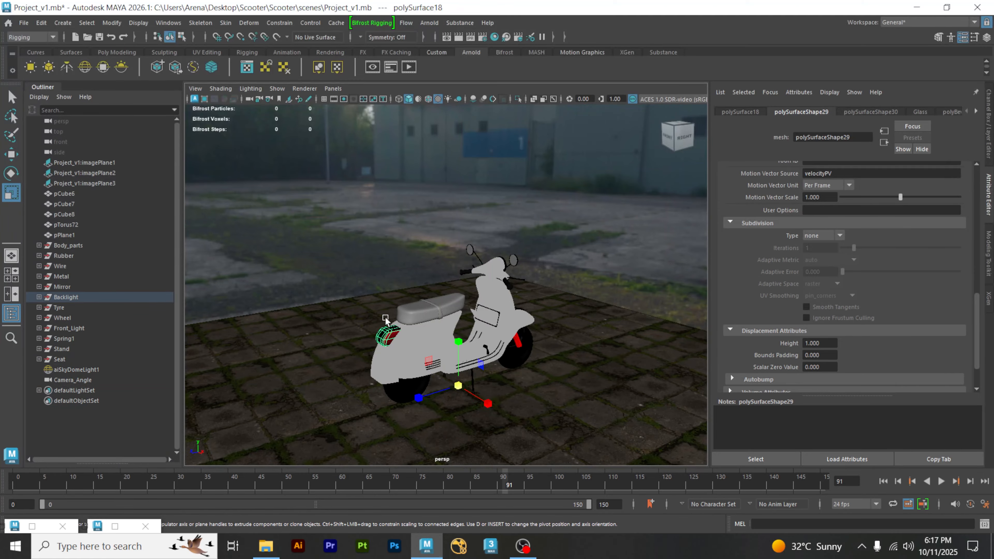
left_click_drag(522, 337, 562, 302, "alt")
scroll(581, 325, "up", 3)
scroll(557, 305, "down", 3)
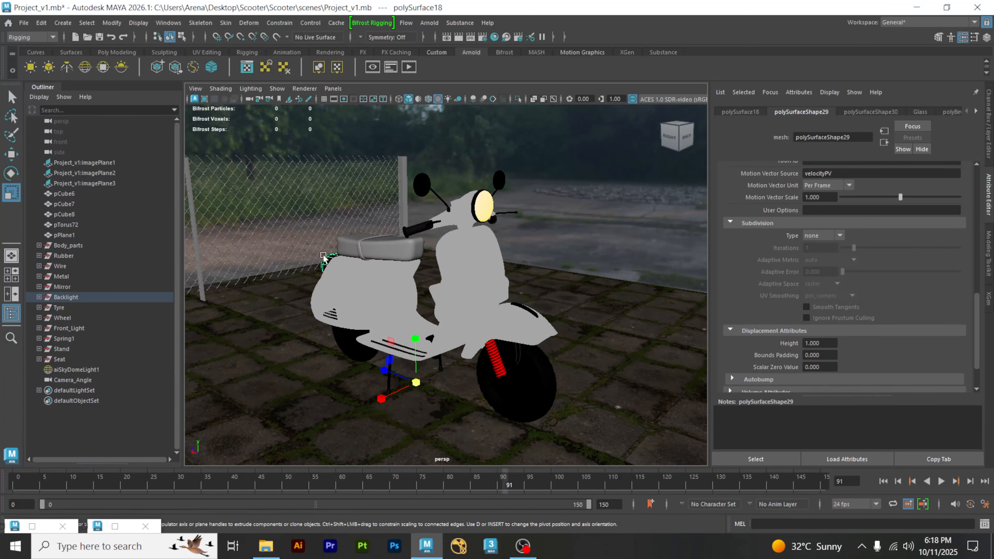
left_click(484, 210)
left_click(599, 313)
left_click_drag(601, 318, 598, 325, "alt")
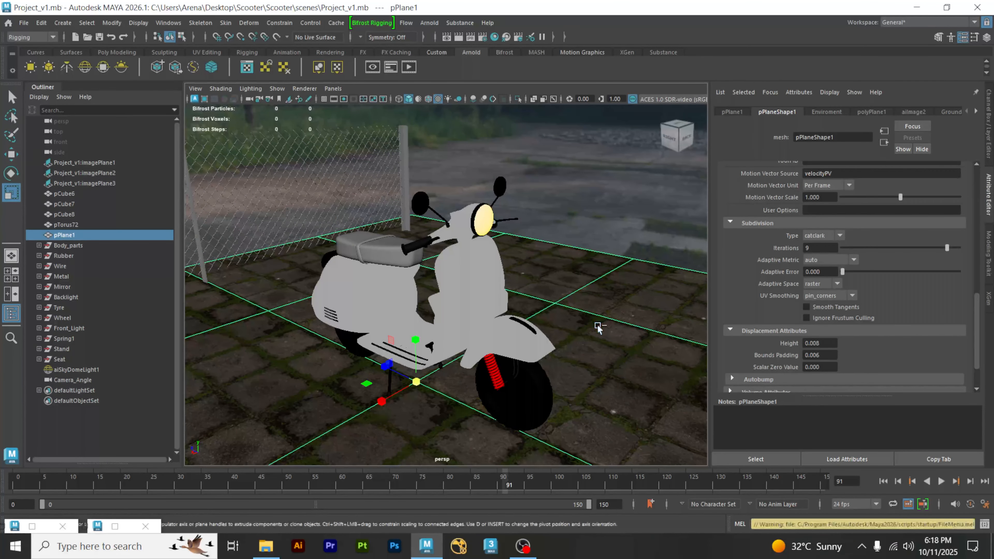
middle_click_drag(473, 327, 514, 308, "alt")
left_click_drag(515, 308, 467, 282, "alt")
left_click(404, 229)
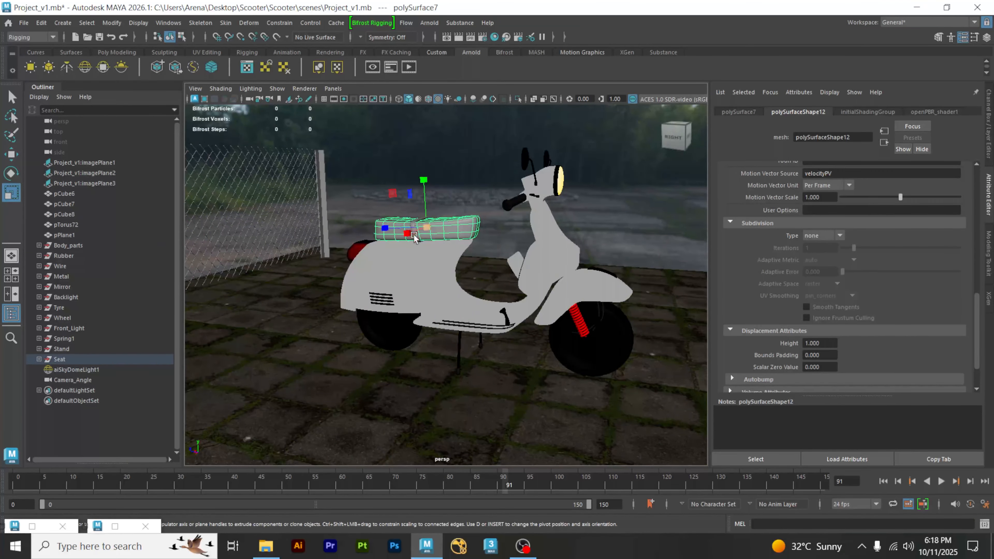
key("w")
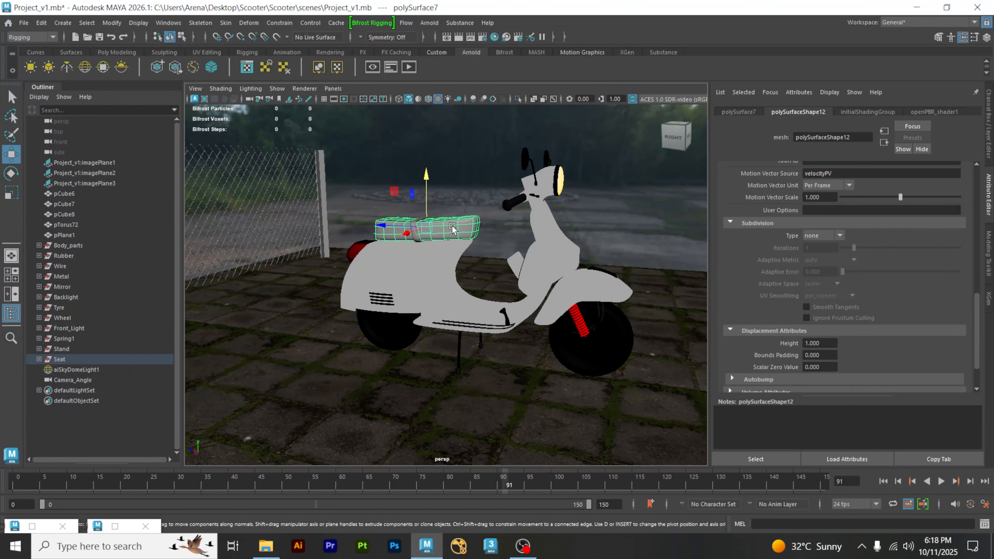
left_click_drag(503, 229, 474, 230, "alt")
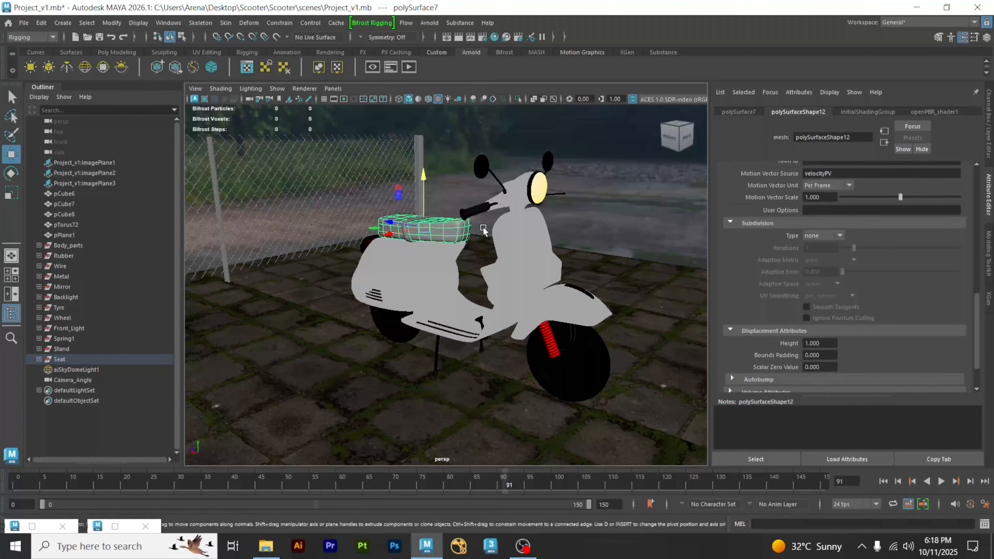
middle_click_drag(485, 230, 559, 294, "alt")
right_click_drag(560, 295, 386, 277, "alt")
left_click_drag(386, 277, 376, 269, "alt")
right_click_drag(435, 280, 363, 286, "alt")
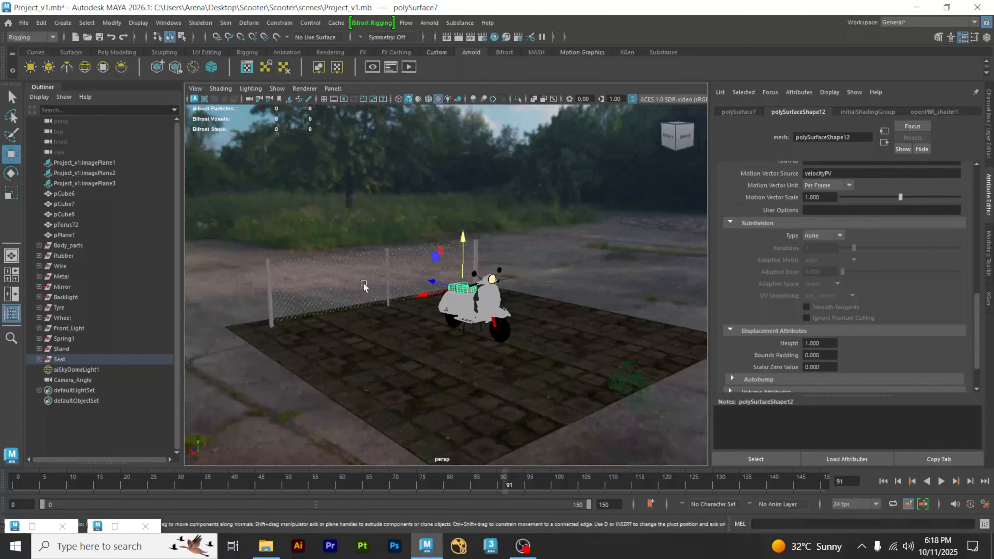